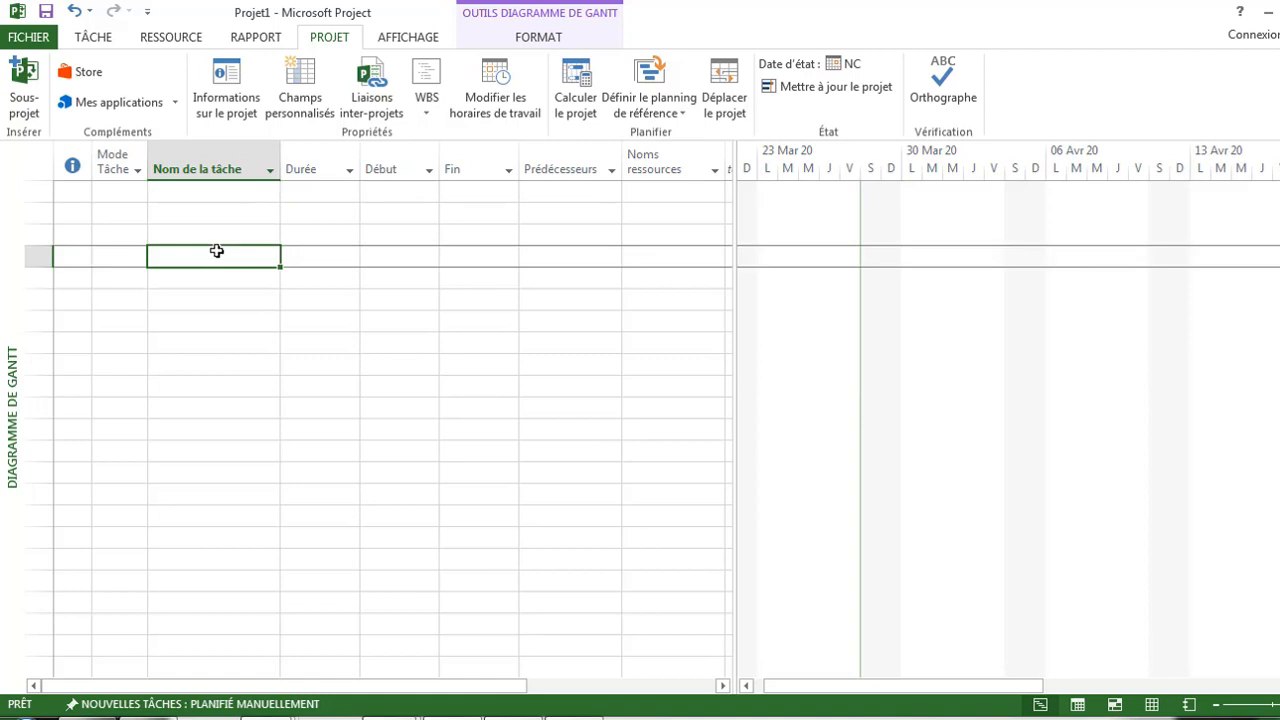
pyautogui.click(29, 40)
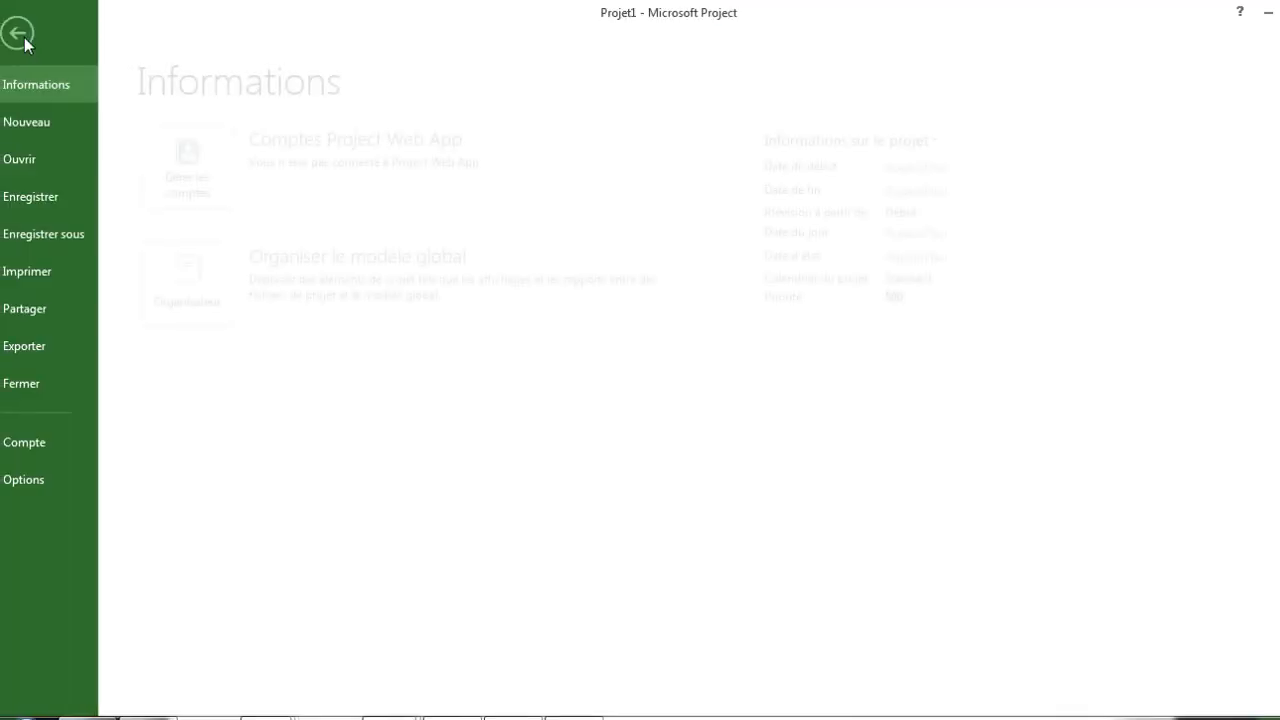
pyautogui.click(30, 38)
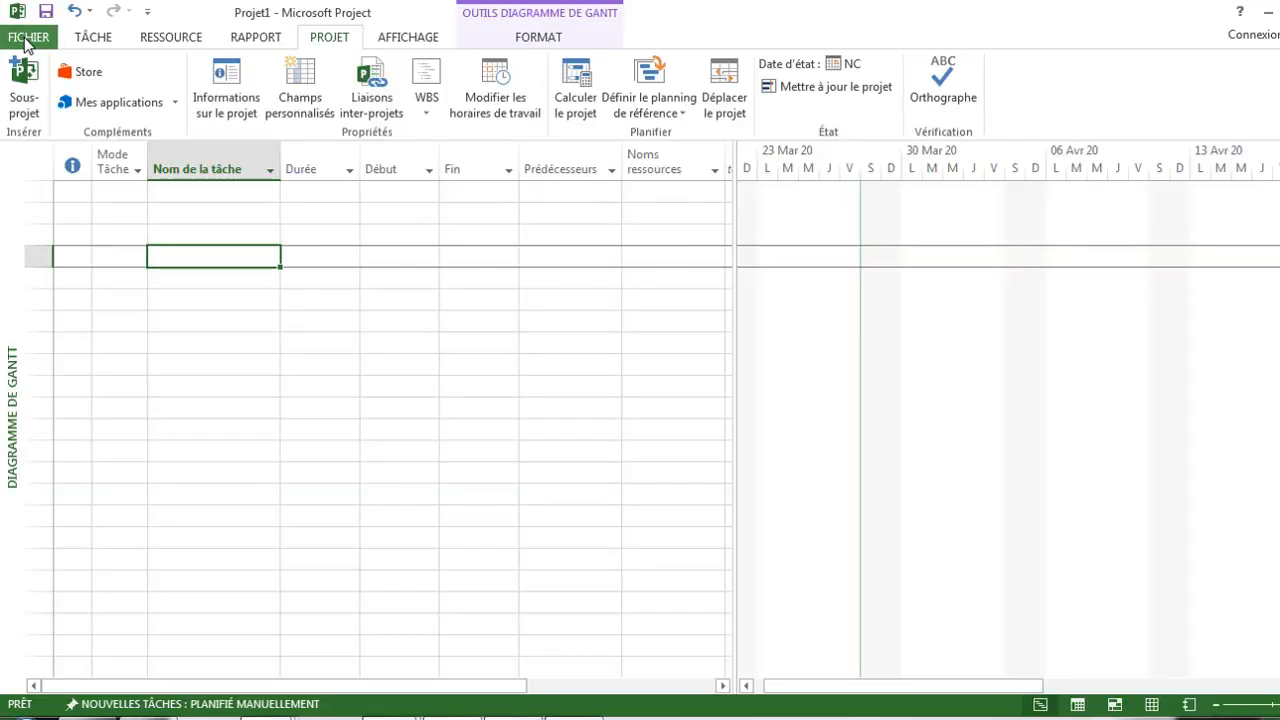
pyautogui.click(29, 40)
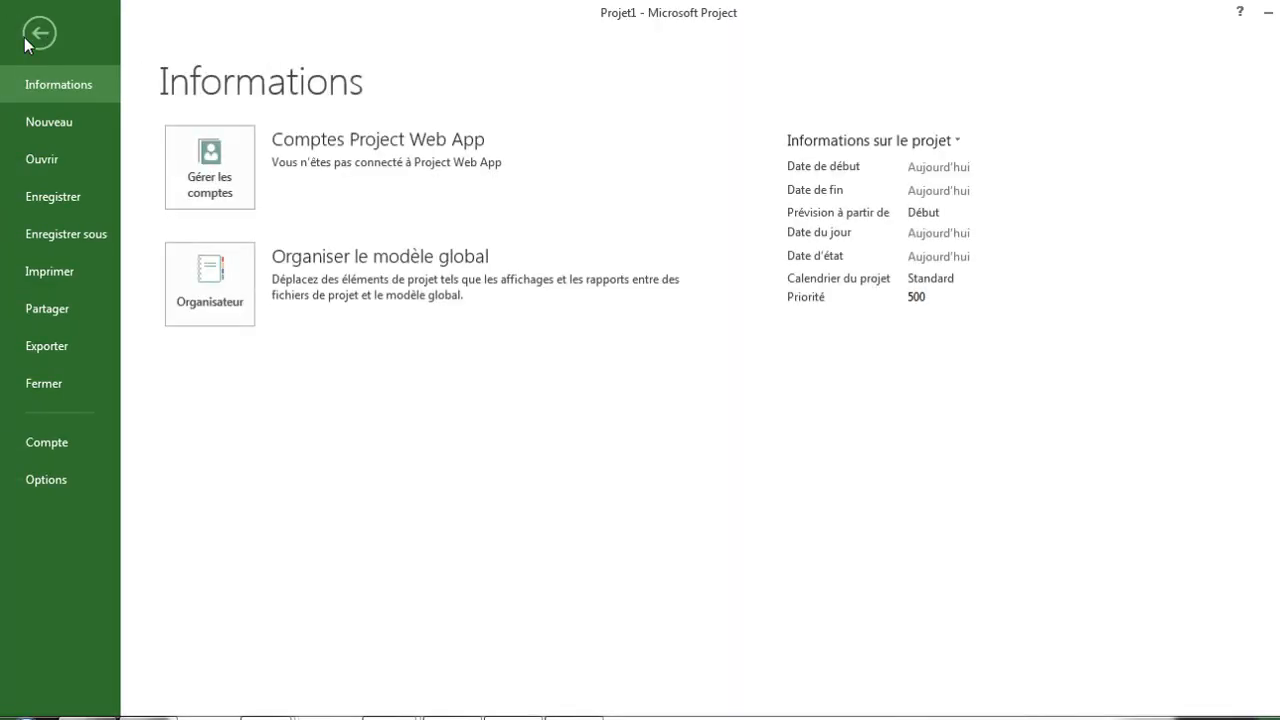
pyautogui.click(29, 40)
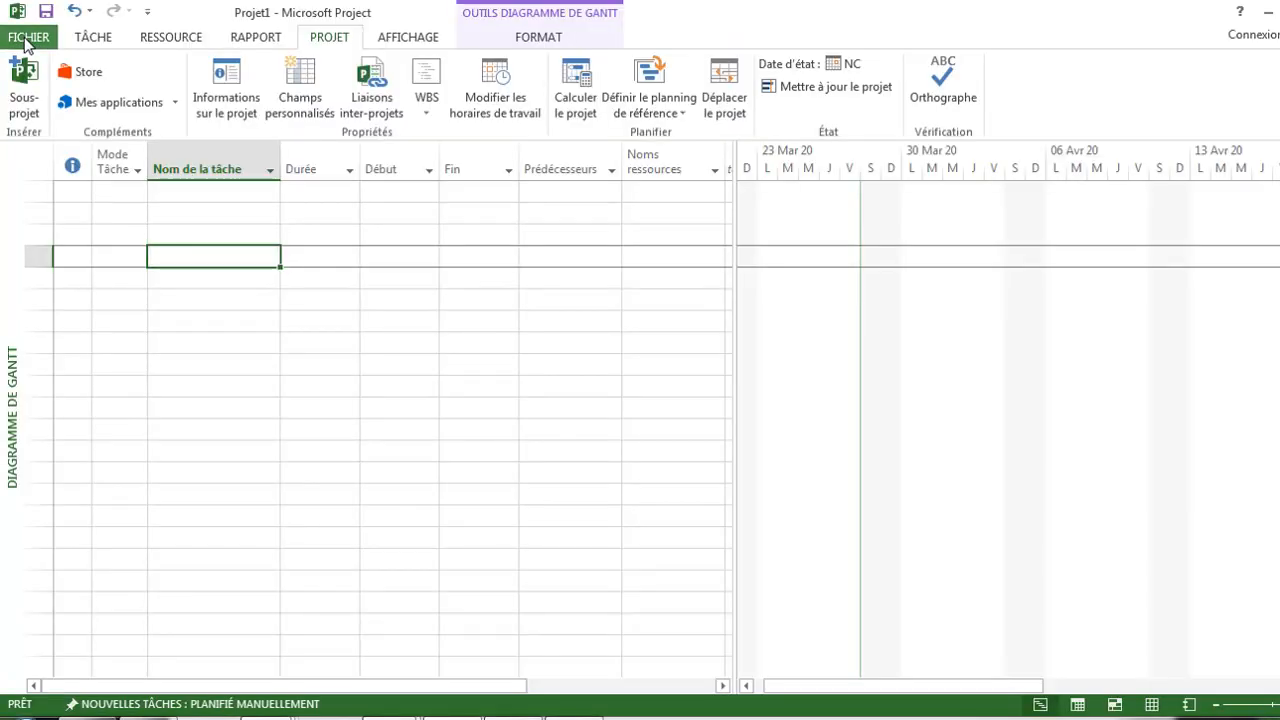
# Step: Save the project on the Desktop (Bureau) under the file name Journée_MDB.mpp
pyautogui.click(27, 40)
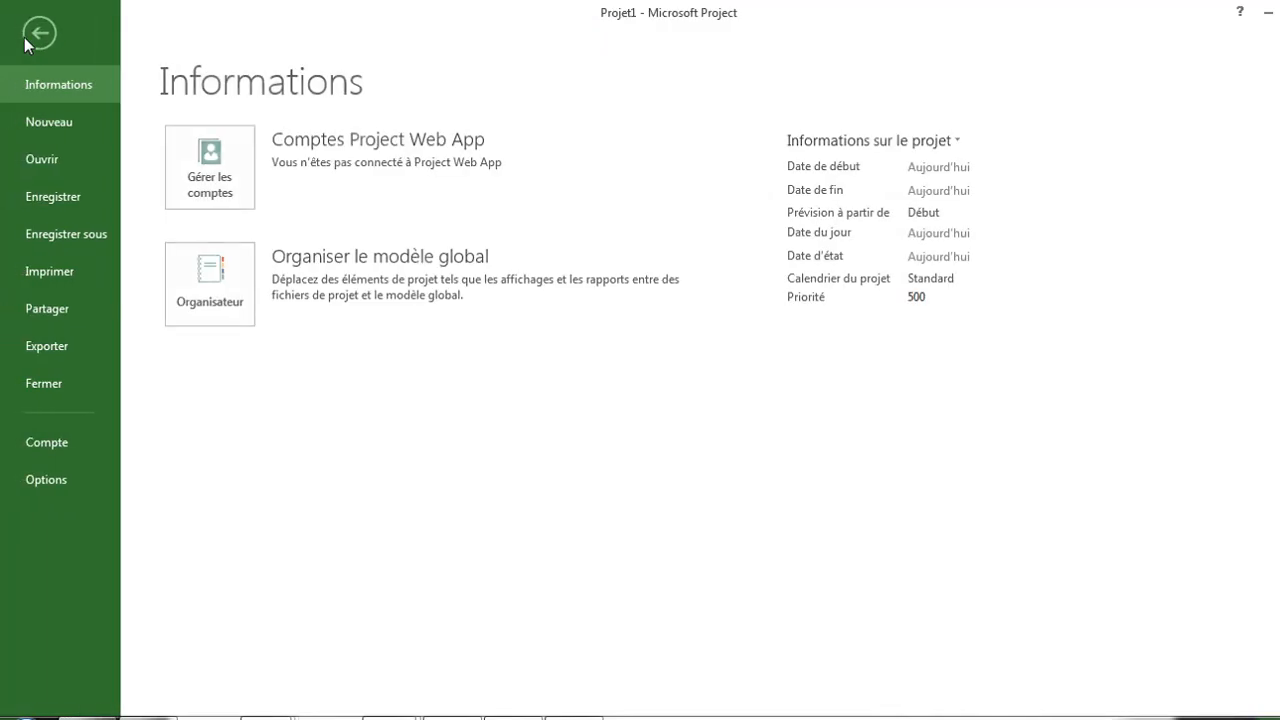
pyautogui.click(63, 239)
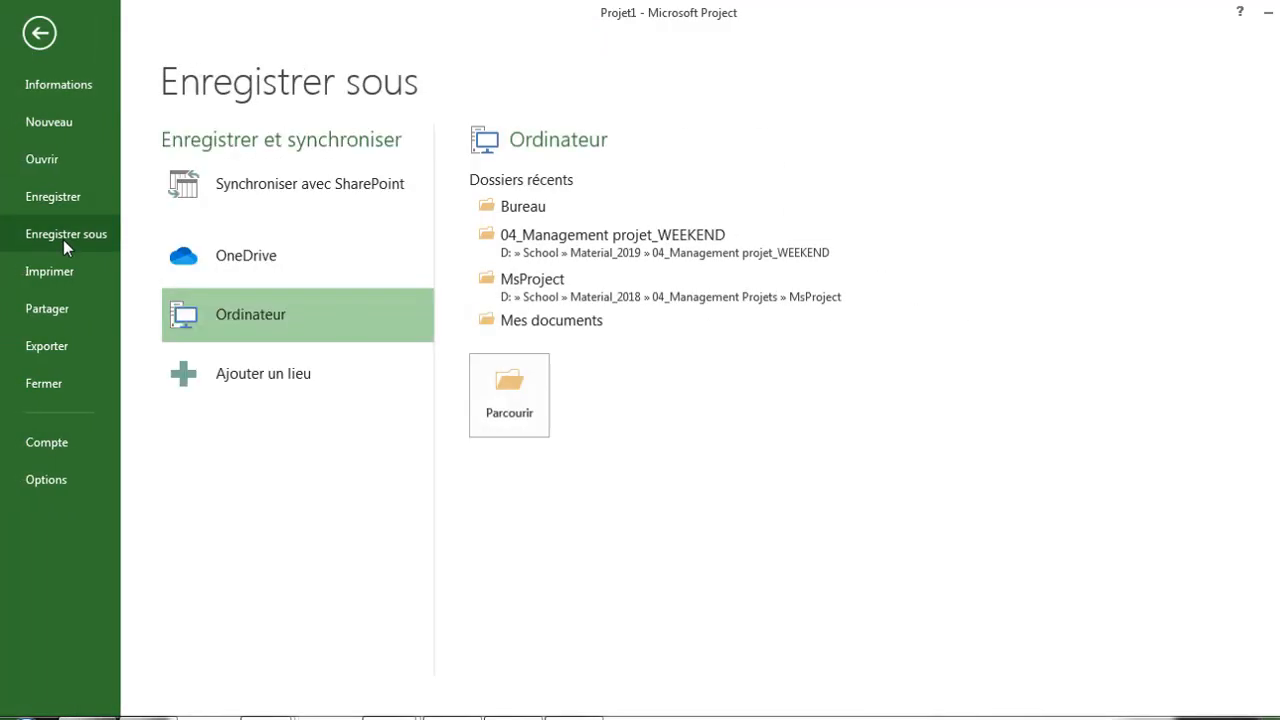
pyautogui.click(540, 410)
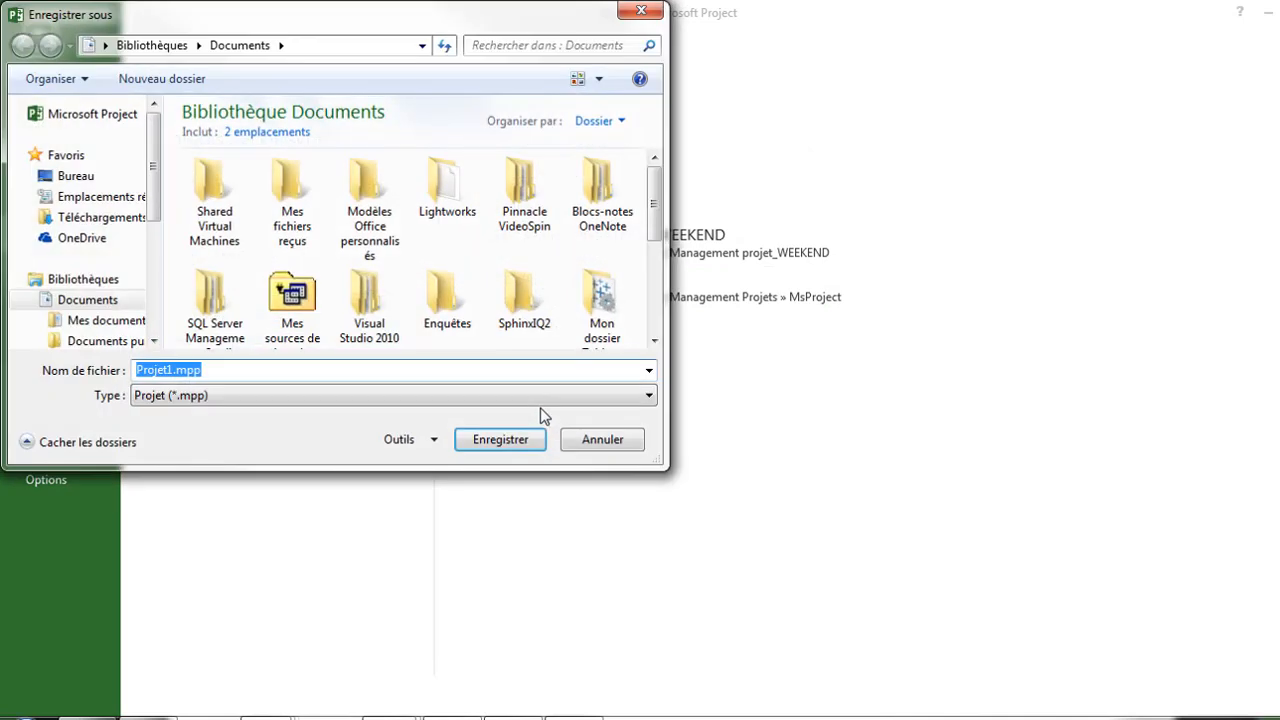
pyautogui.click(87, 180)
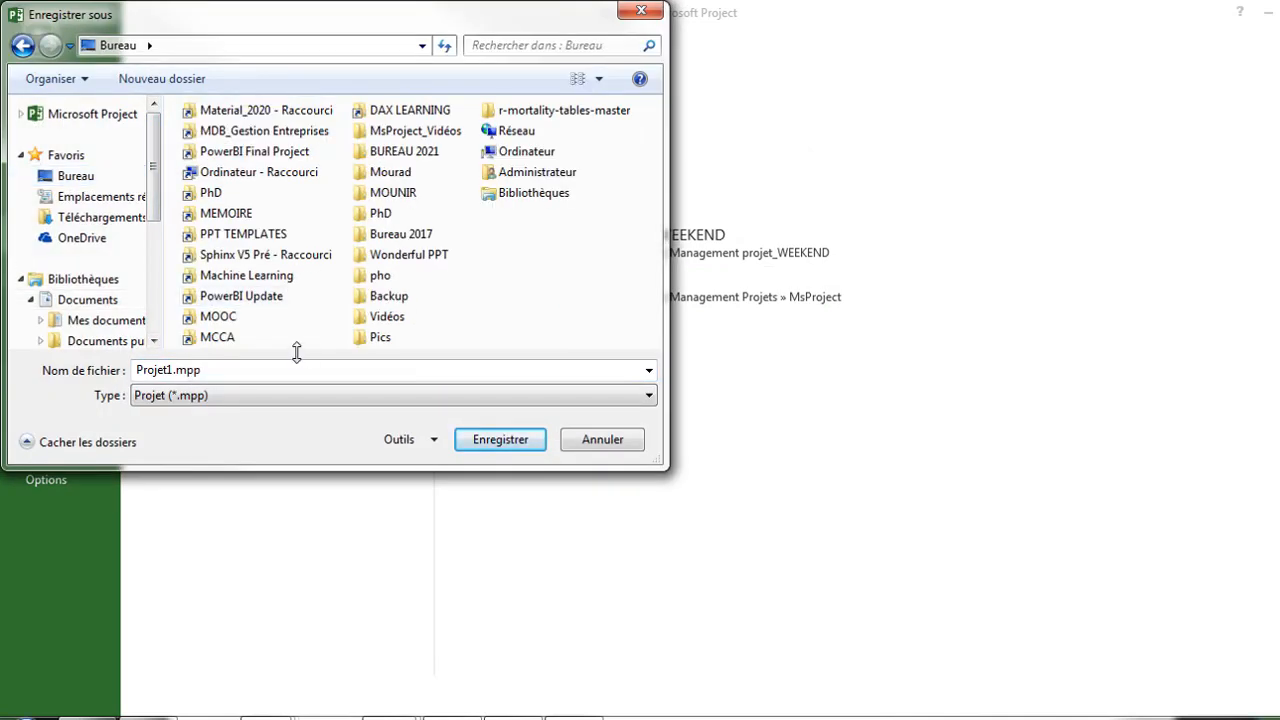
pyautogui.doubleClick(174, 370)
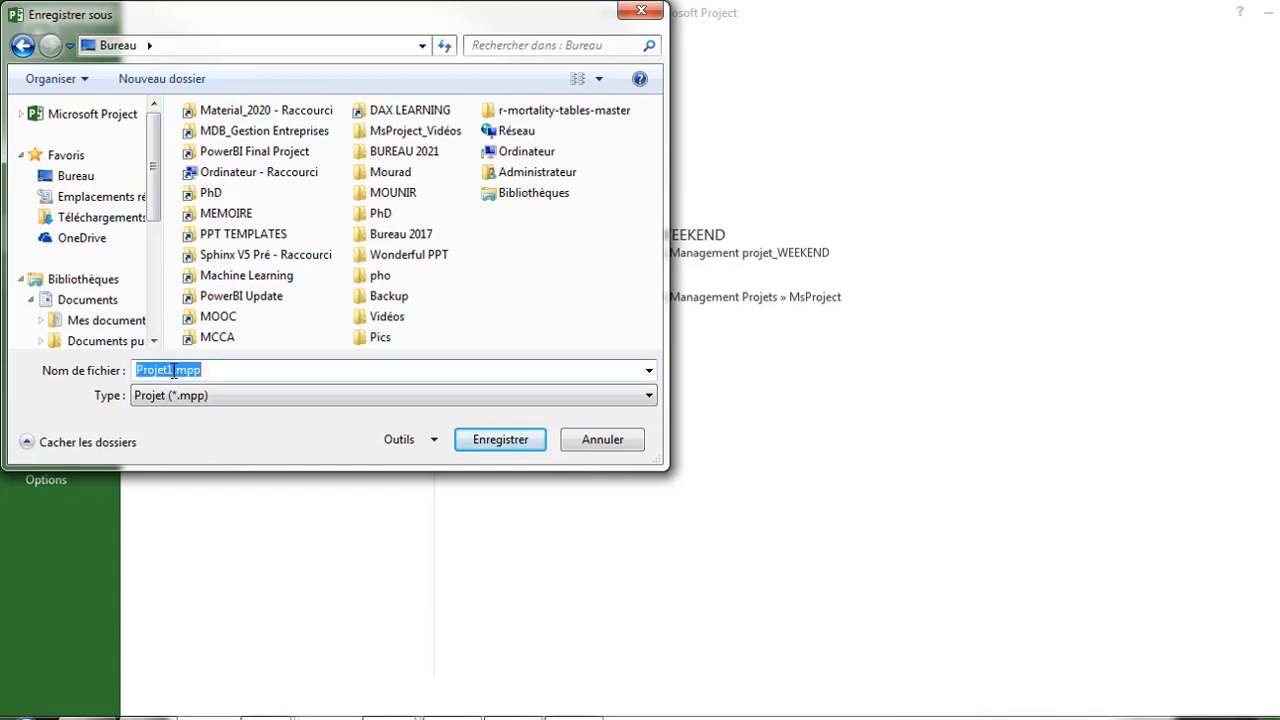
pyautogui.click(174, 370)
pyautogui.moveTo(174, 370); pyautogui.dragTo(107, 367)
pyautogui.write('Journée')
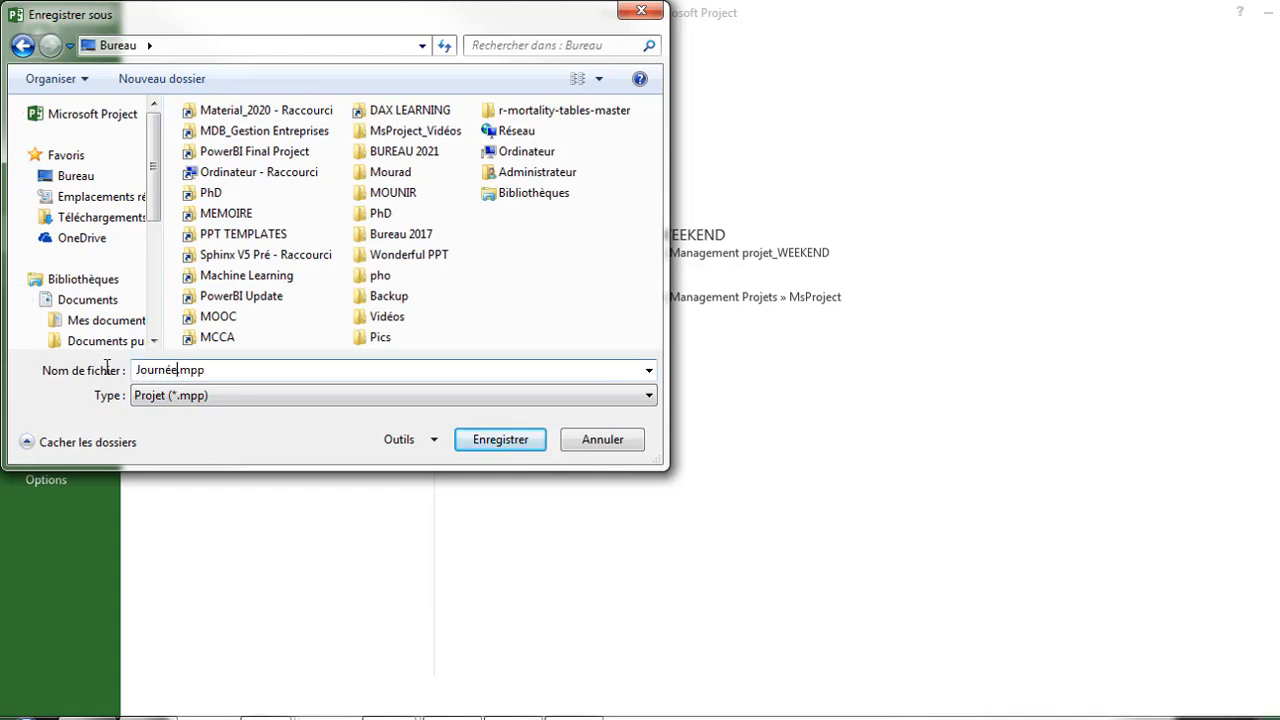
pyautogui.write('_MDB')
pyautogui.click(488, 443)
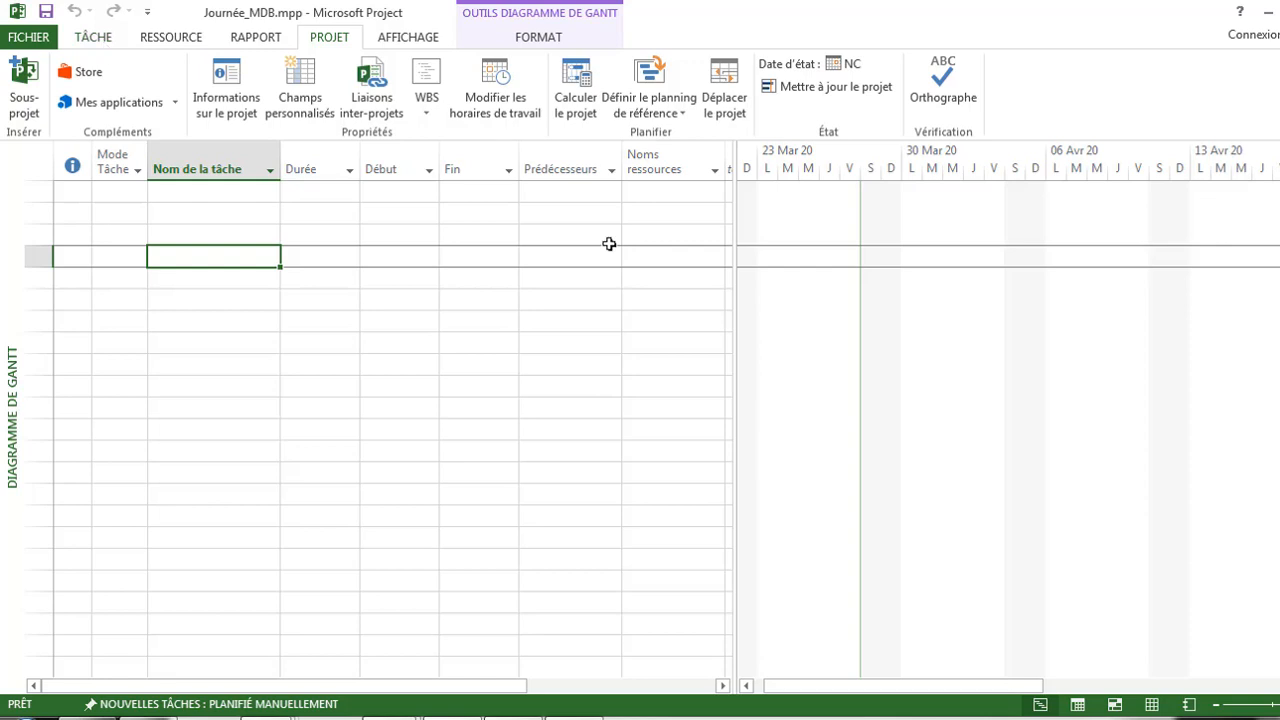
# Step: Look through the Calendrier, Planificateur d'équipe, Tableau des ressources and Chronologie views, returning to the Diagramme de Gantt
pyautogui.click(89, 38)
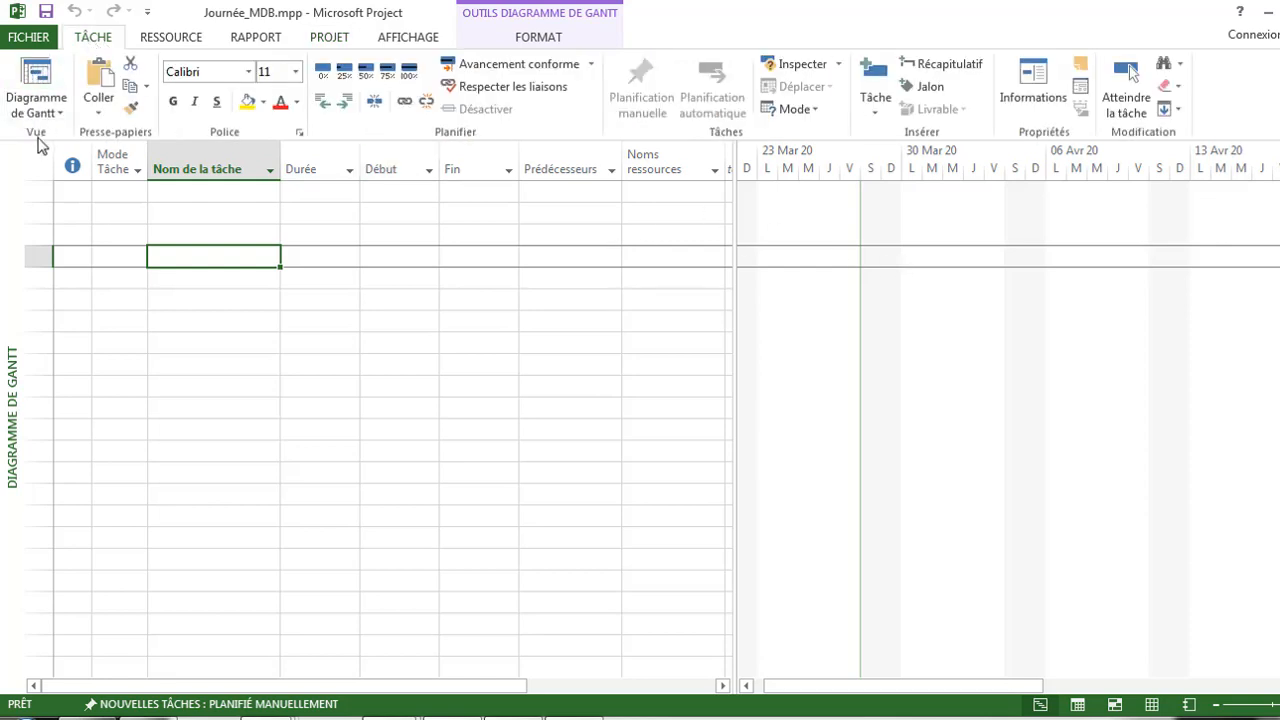
pyautogui.click(59, 116)
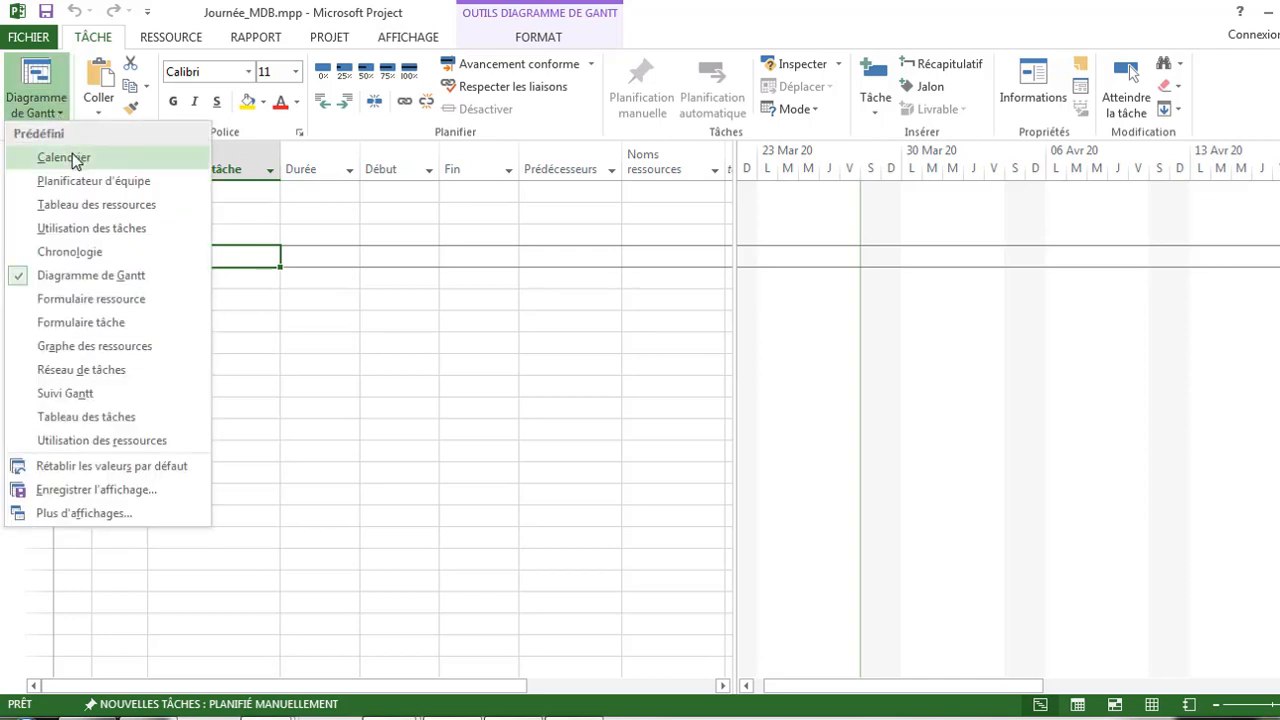
pyautogui.click(72, 157)
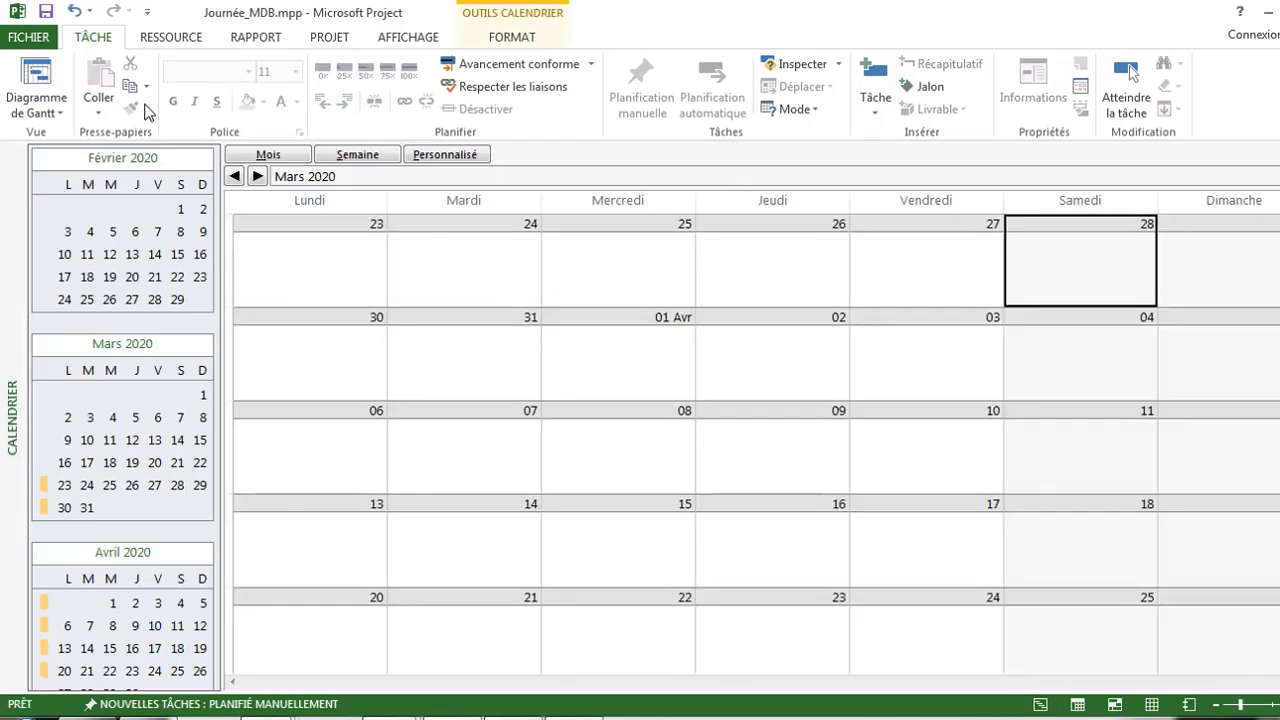
pyautogui.click(60, 113)
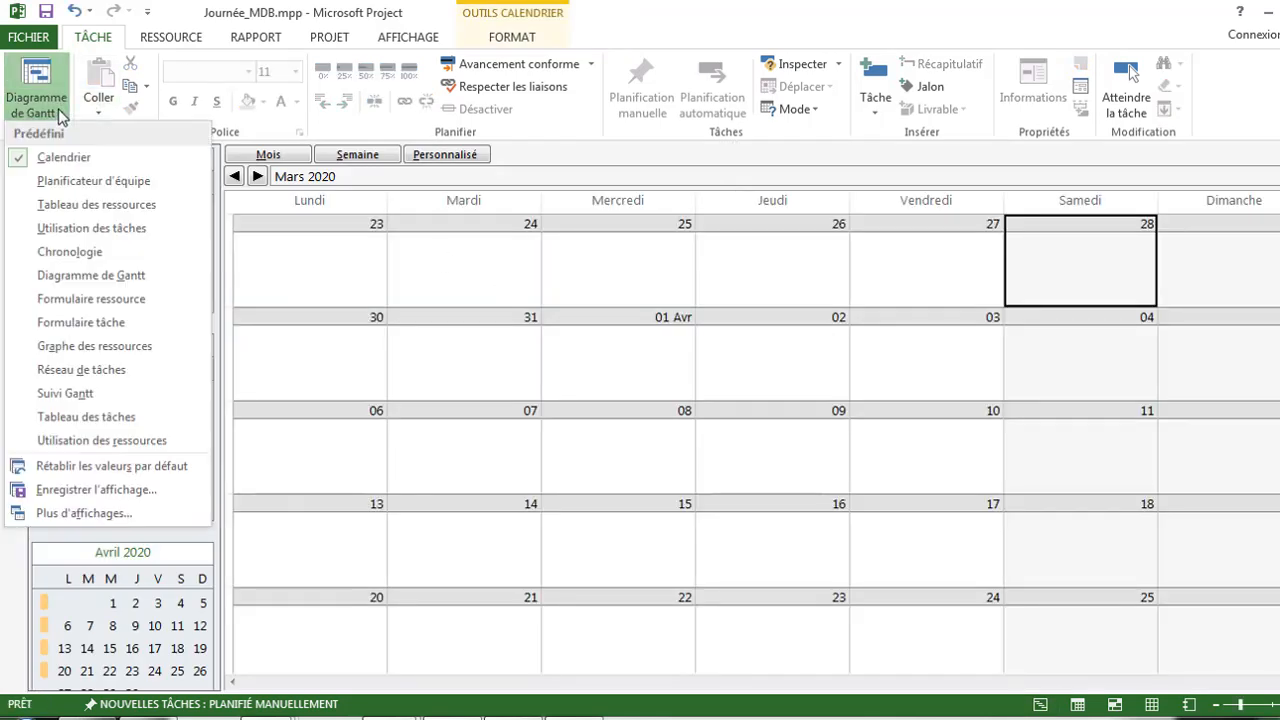
pyautogui.click(56, 184)
pyautogui.click(55, 113)
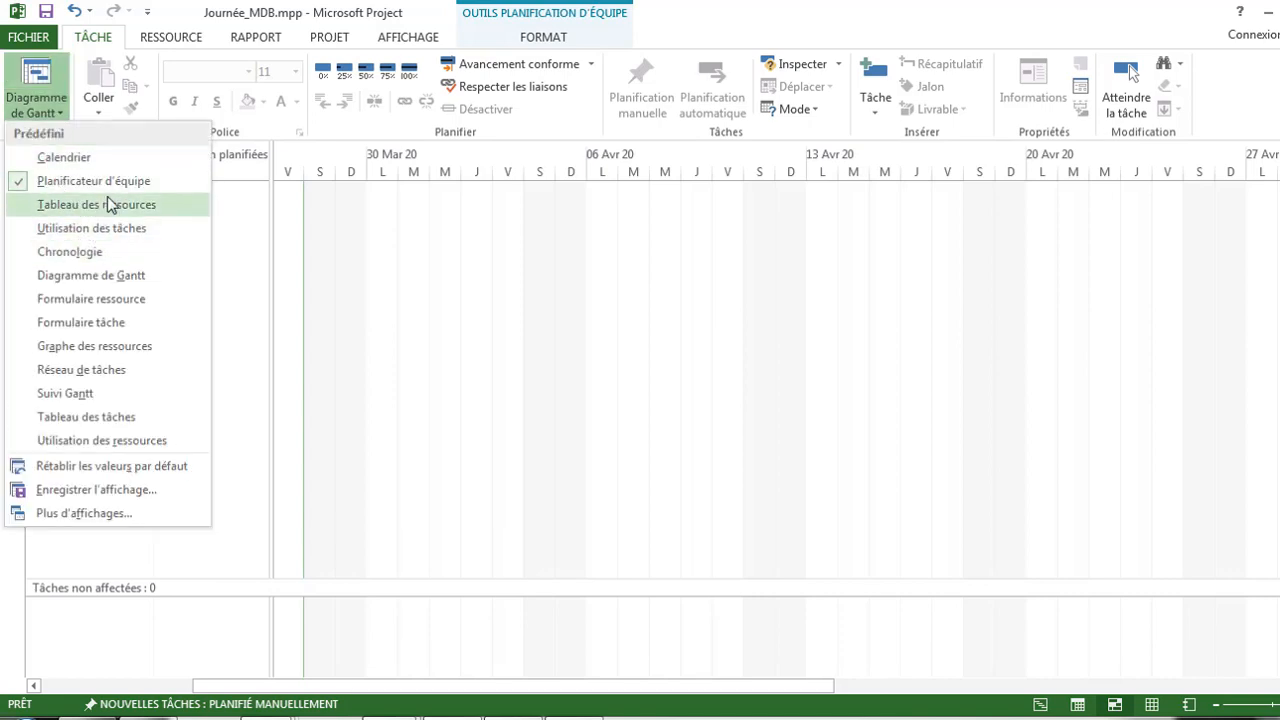
pyautogui.click(105, 204)
pyautogui.click(55, 113)
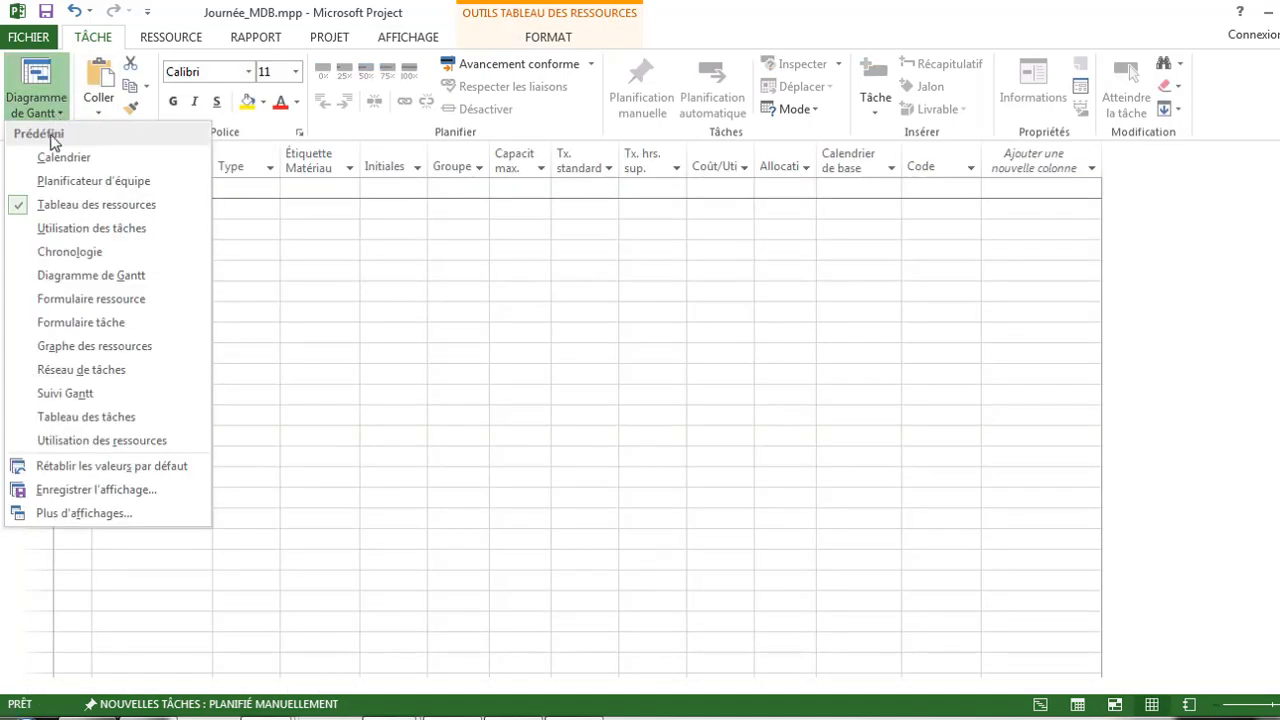
pyautogui.click(65, 245)
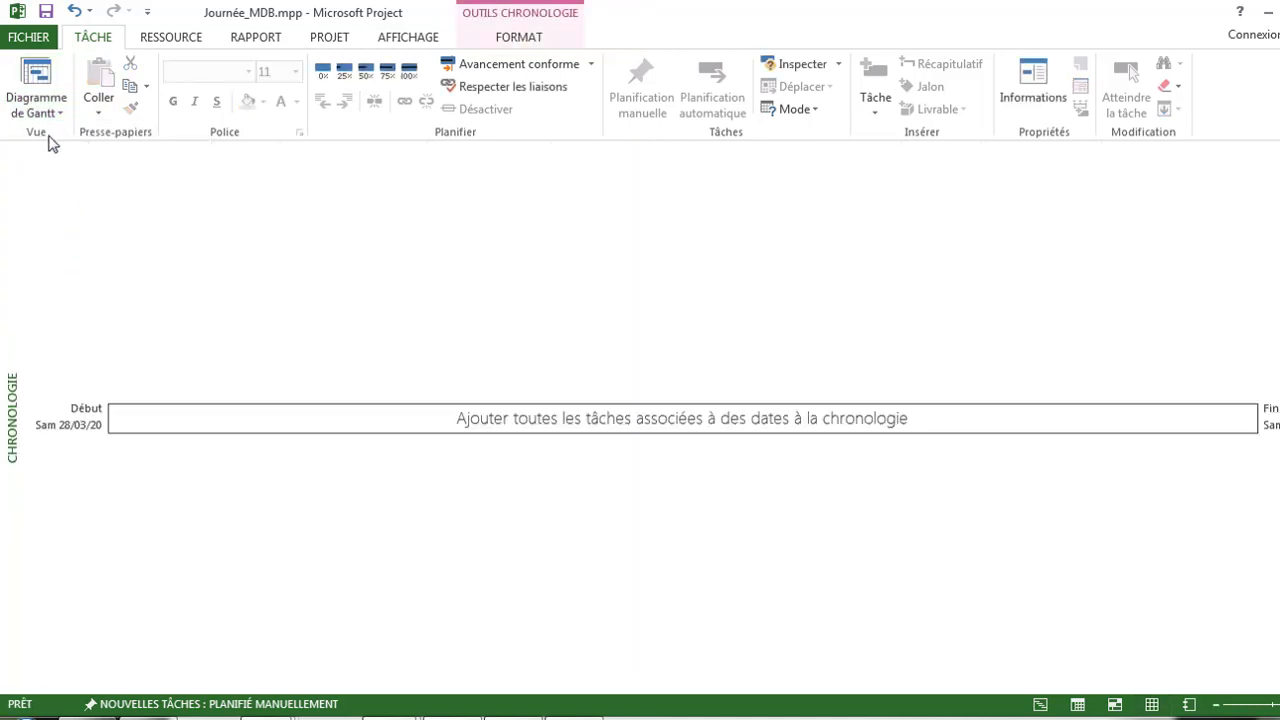
pyautogui.click(59, 117)
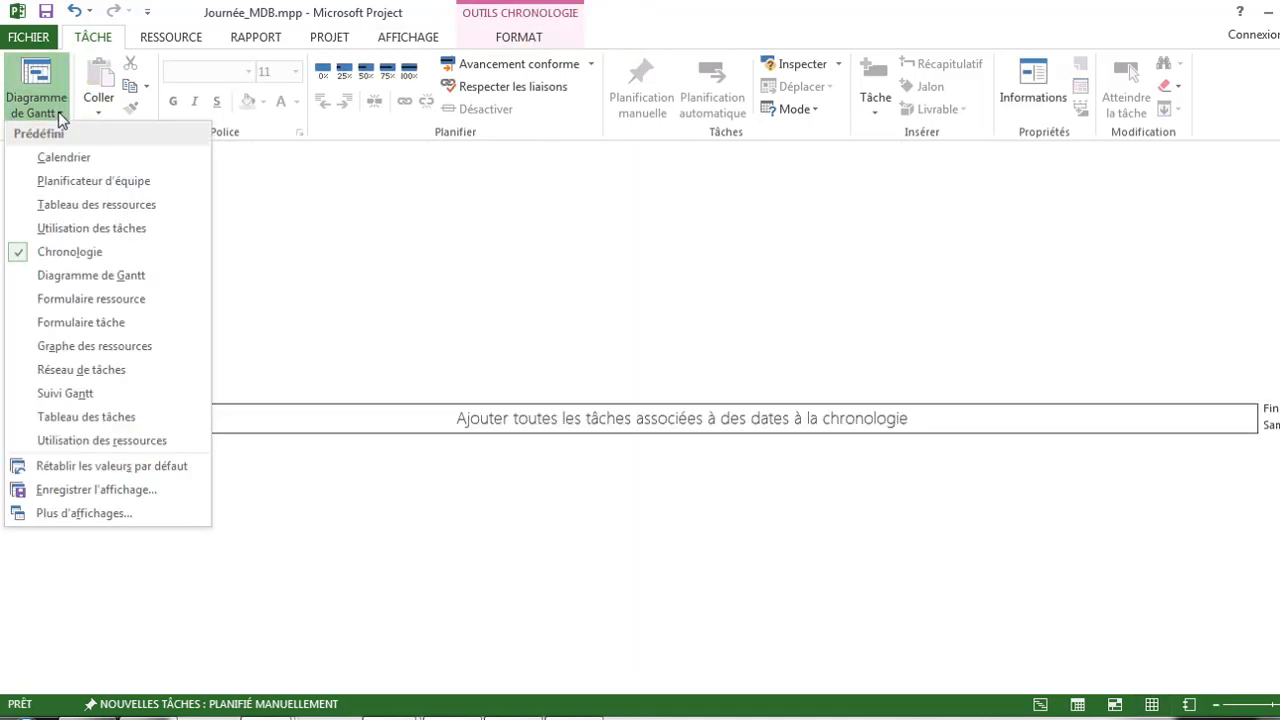
pyautogui.click(73, 280)
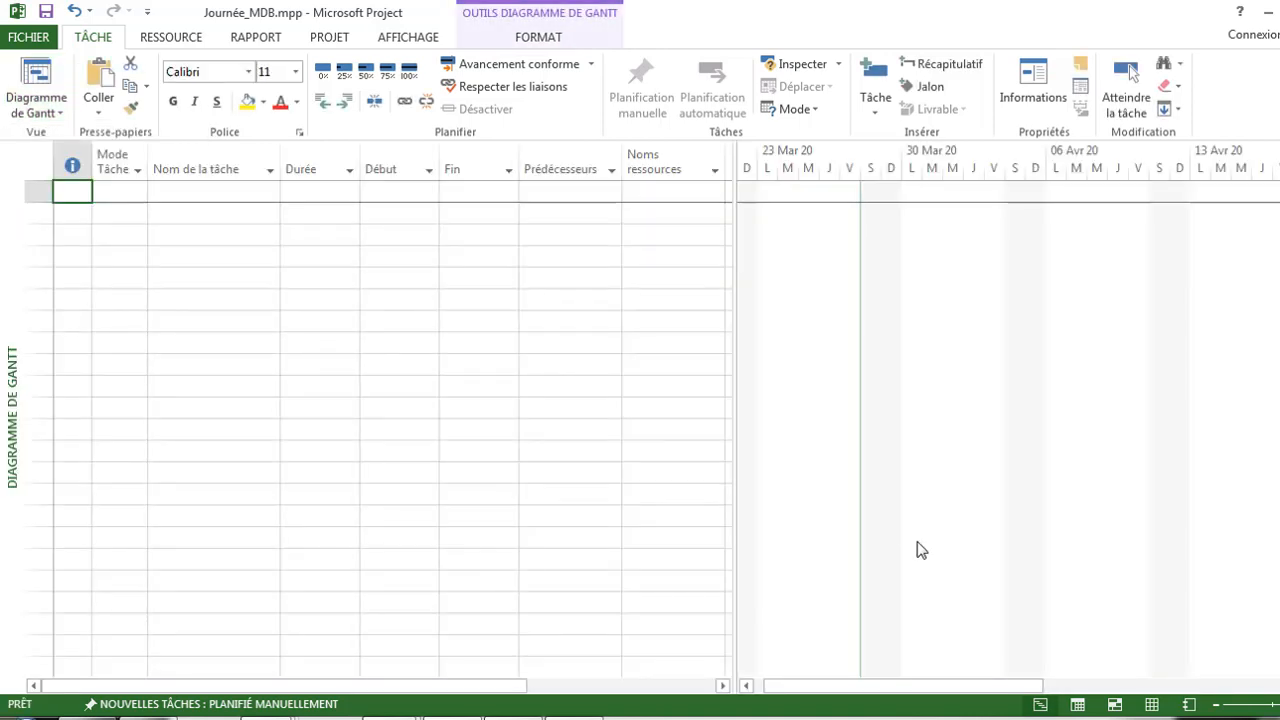
pyautogui.click(1152, 705)
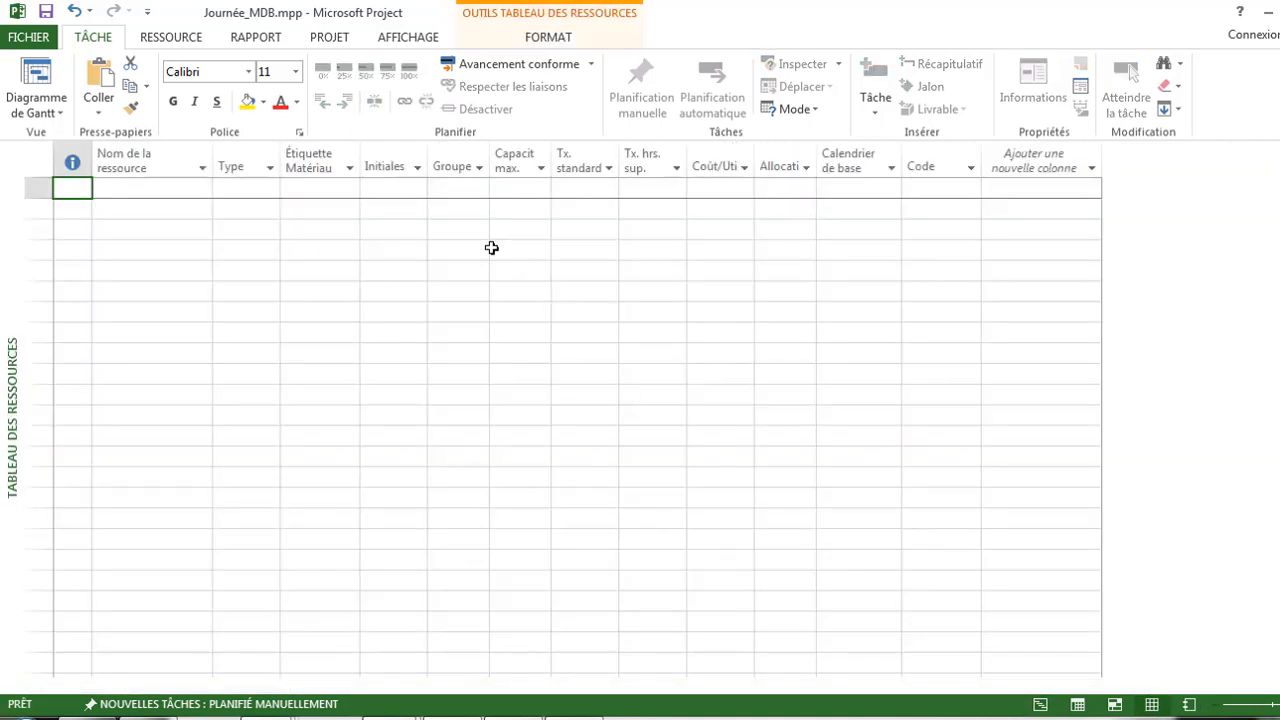
pyautogui.click(1041, 705)
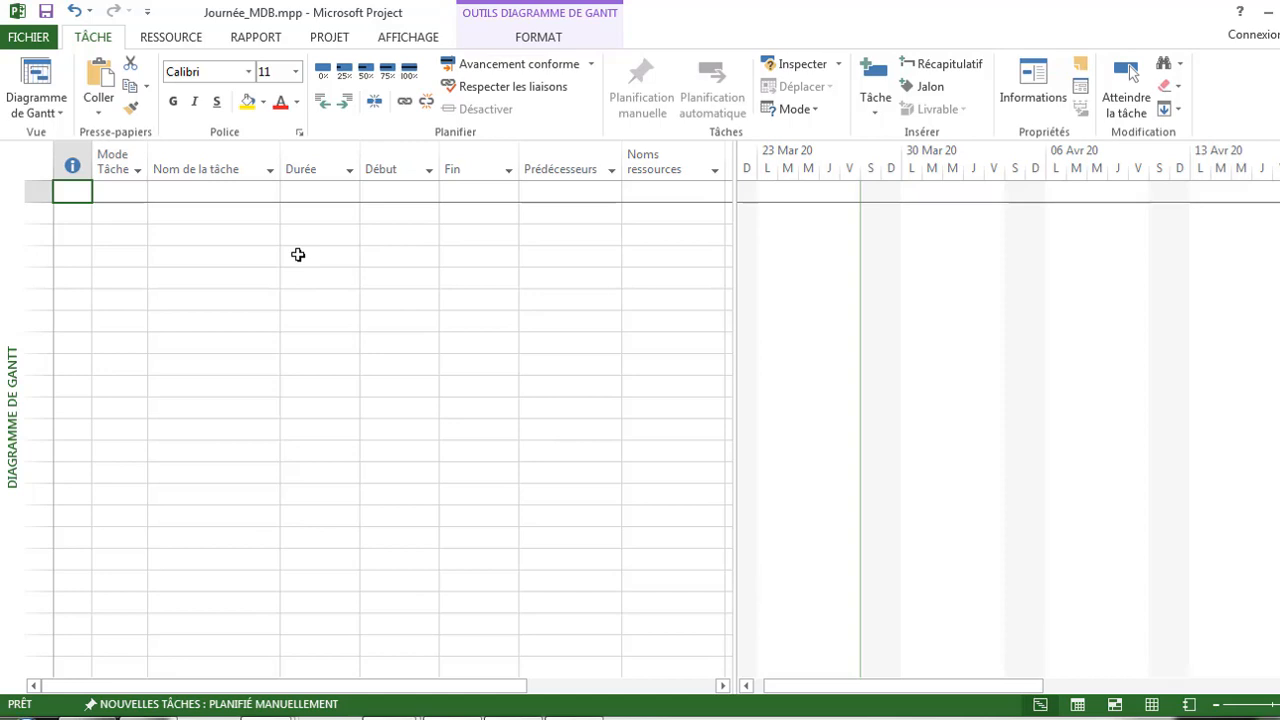
# Step: Enter a trial task named Tâche 1 in the first row and clear its name
pyautogui.click(183, 193)
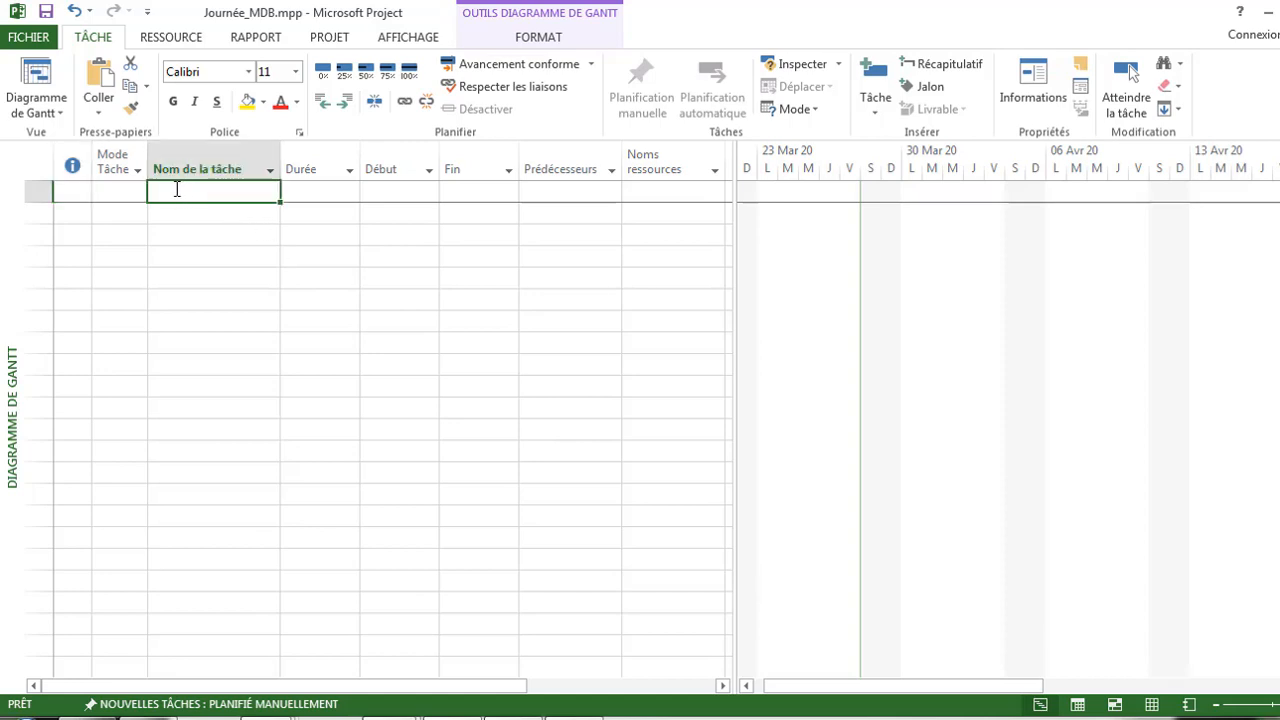
pyautogui.click(183, 191)
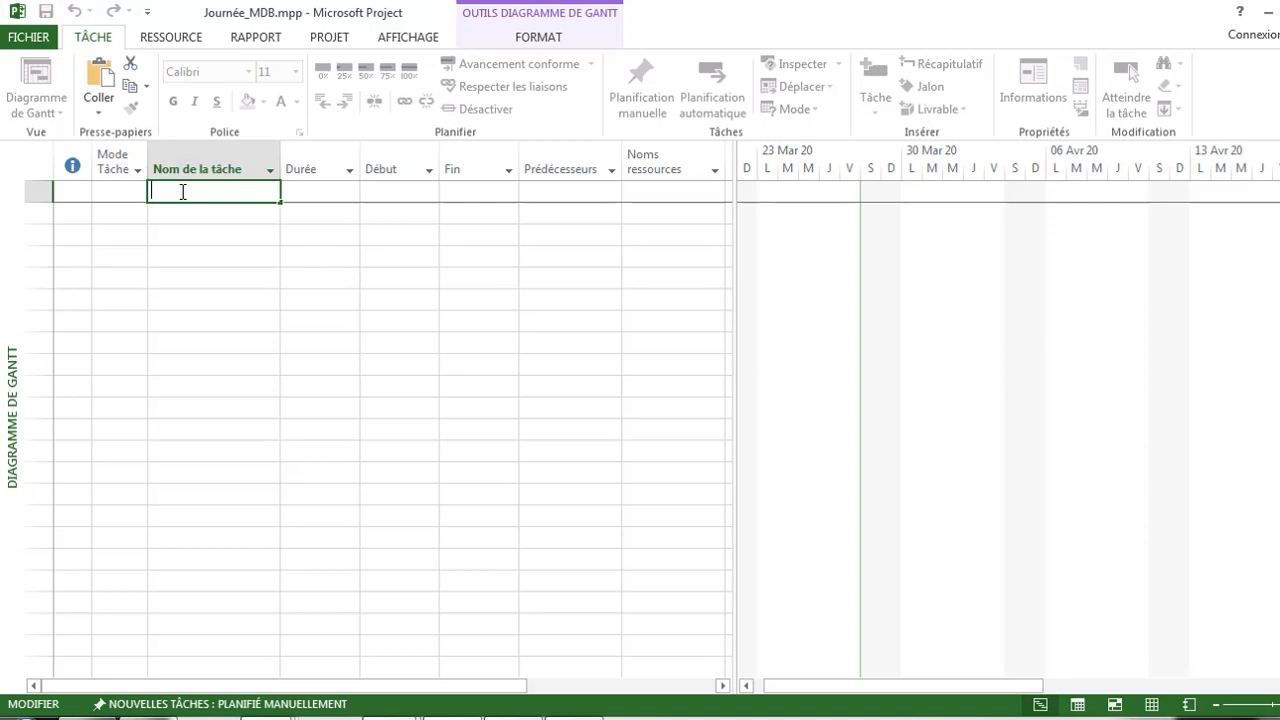
pyautogui.write('Tâche 1')
pyautogui.press('Return')
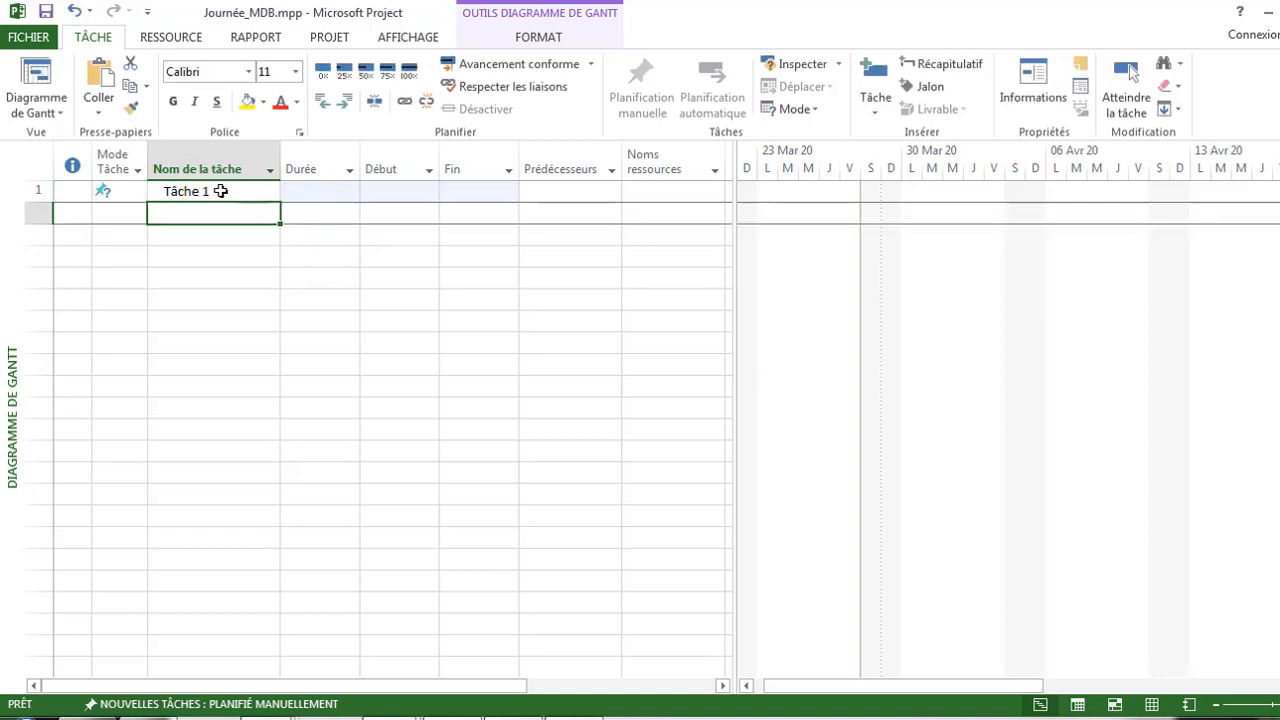
pyautogui.click(220, 190)
pyautogui.press('Delete')
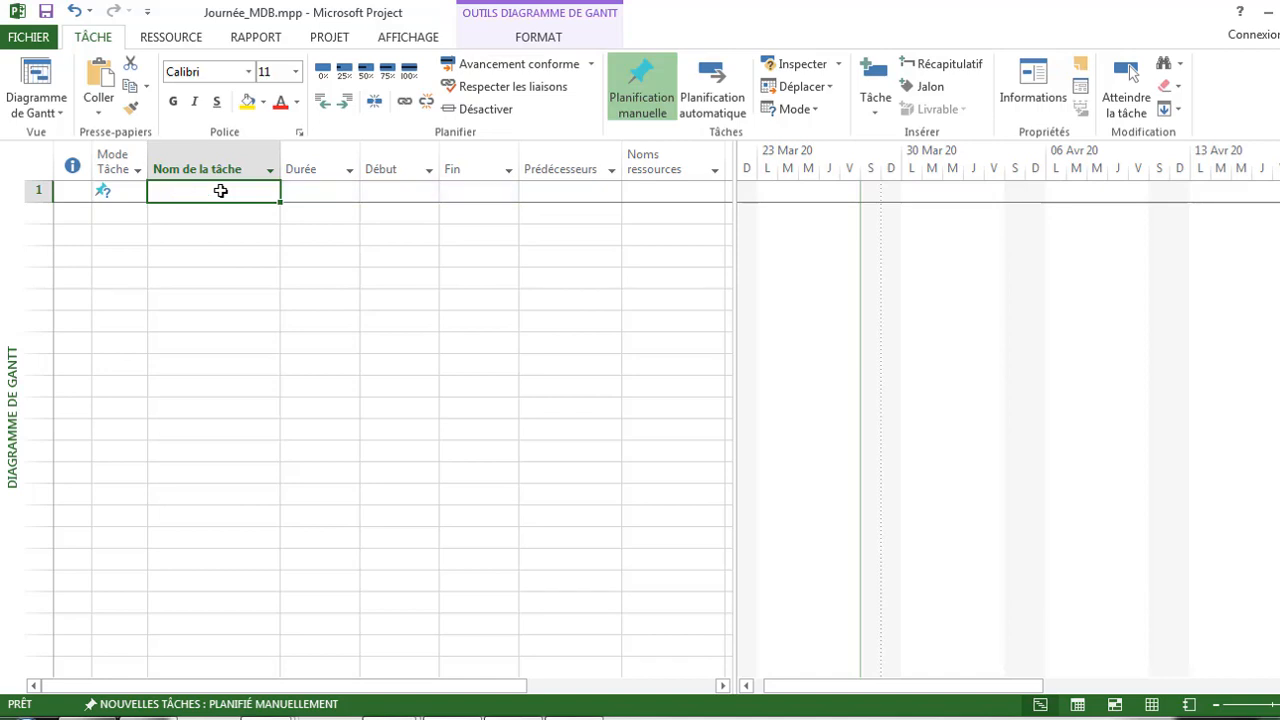
# Step: Switch to the Word document MS PROJECT_Journée.docx and copy the heading Elaboration du programme from the task table
pyautogui.hotkey('alt', 'Tab')
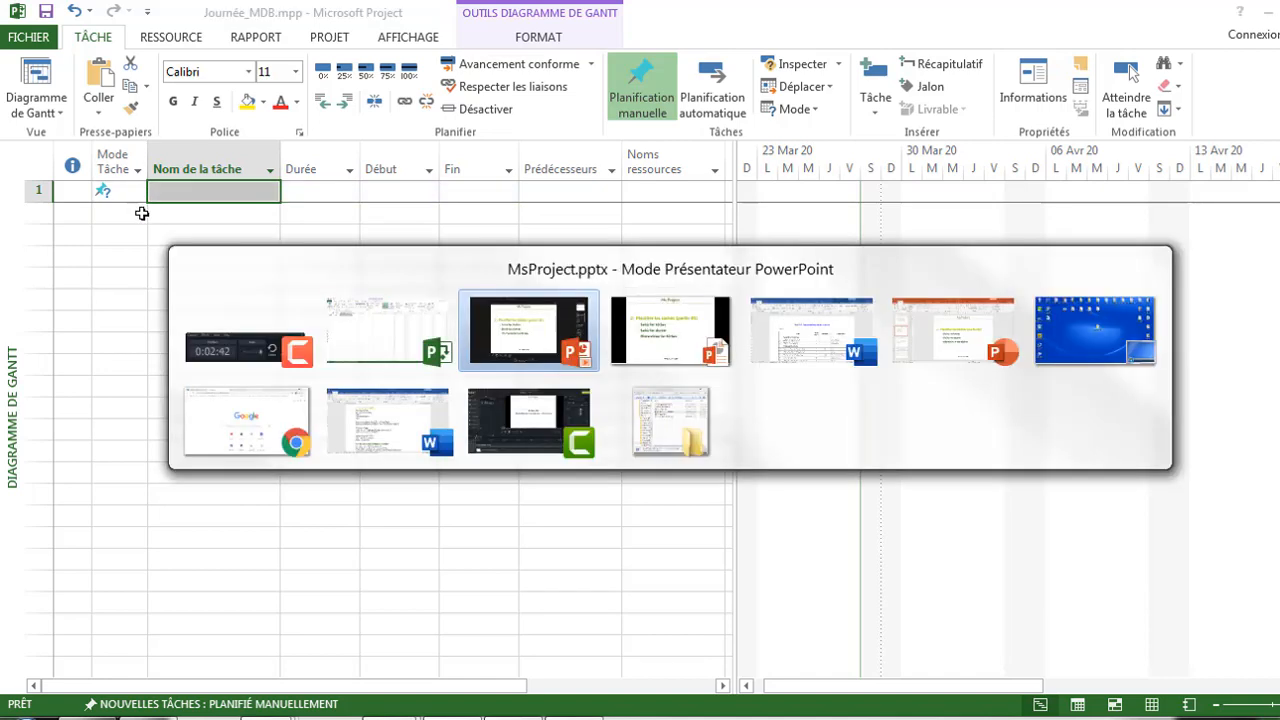
pyautogui.hotkey('alt', 'Tab')
pyautogui.hotkey('alt', 'Tab')
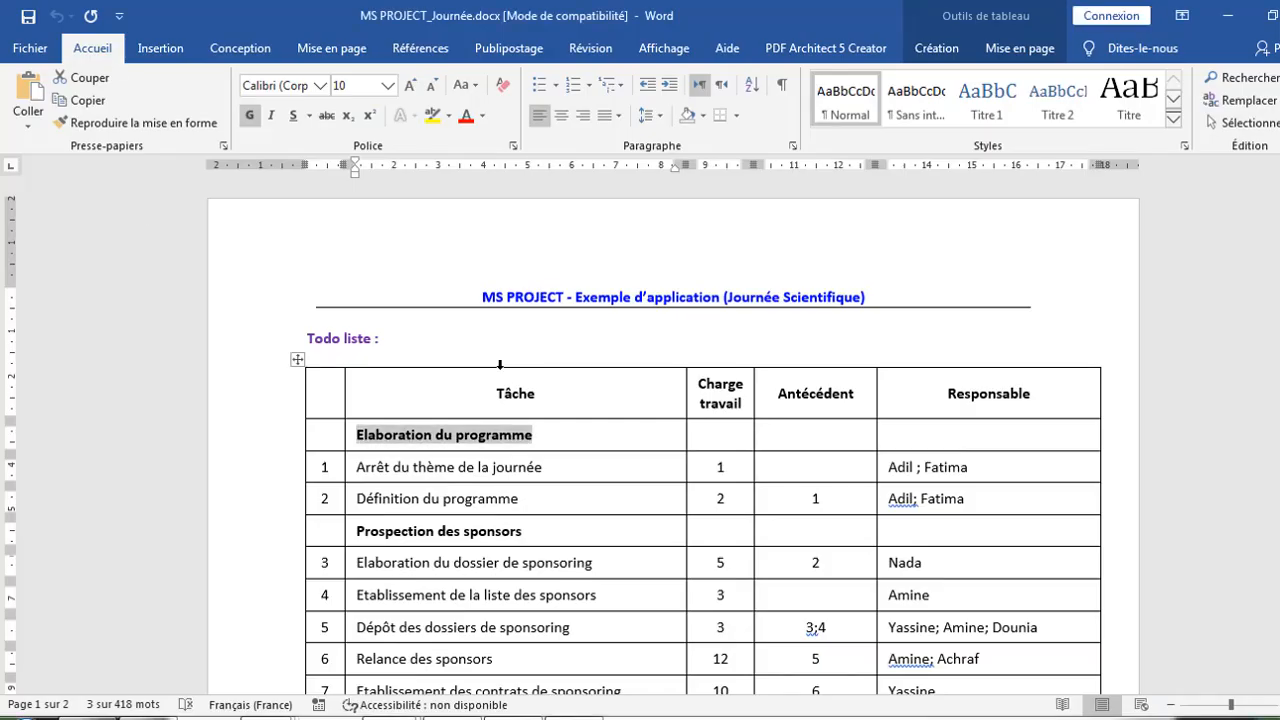
pyautogui.click(558, 437)
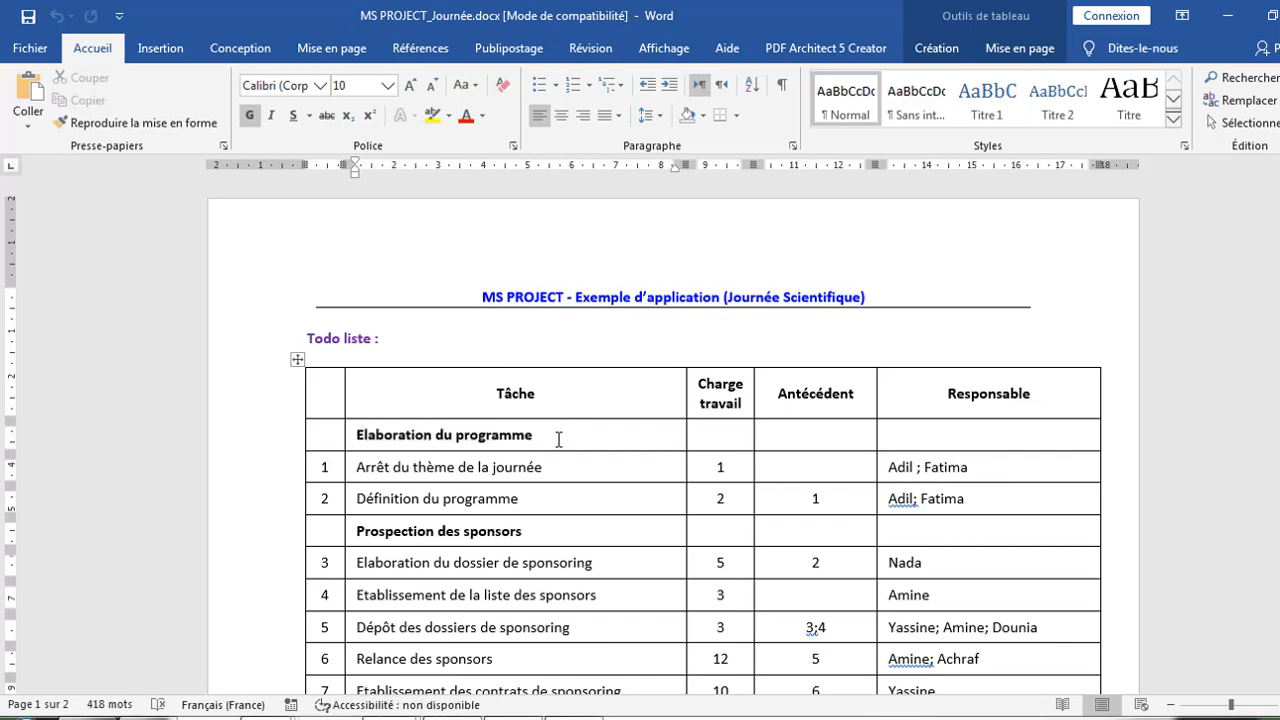
pyautogui.moveTo(558, 437); pyautogui.dragTo(372, 437)
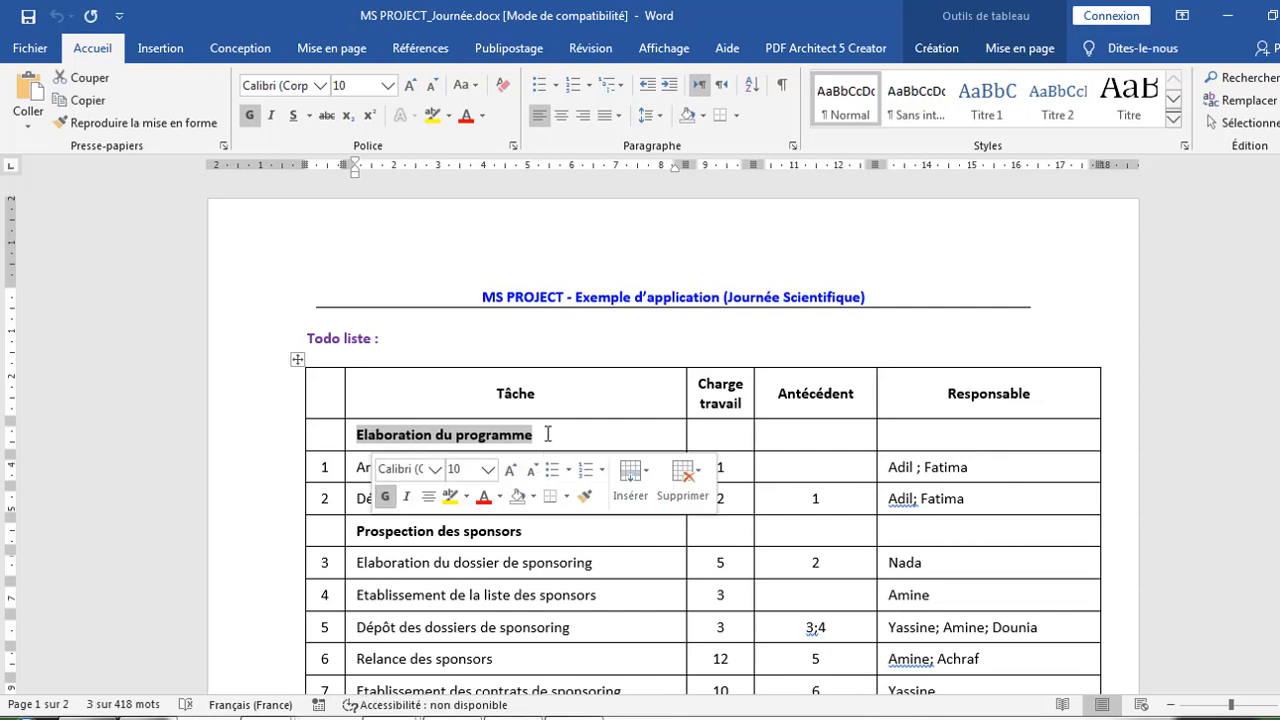
pyautogui.moveTo(546, 437); pyautogui.dragTo(358, 422)
pyautogui.hotkey('ctrl', 'c')
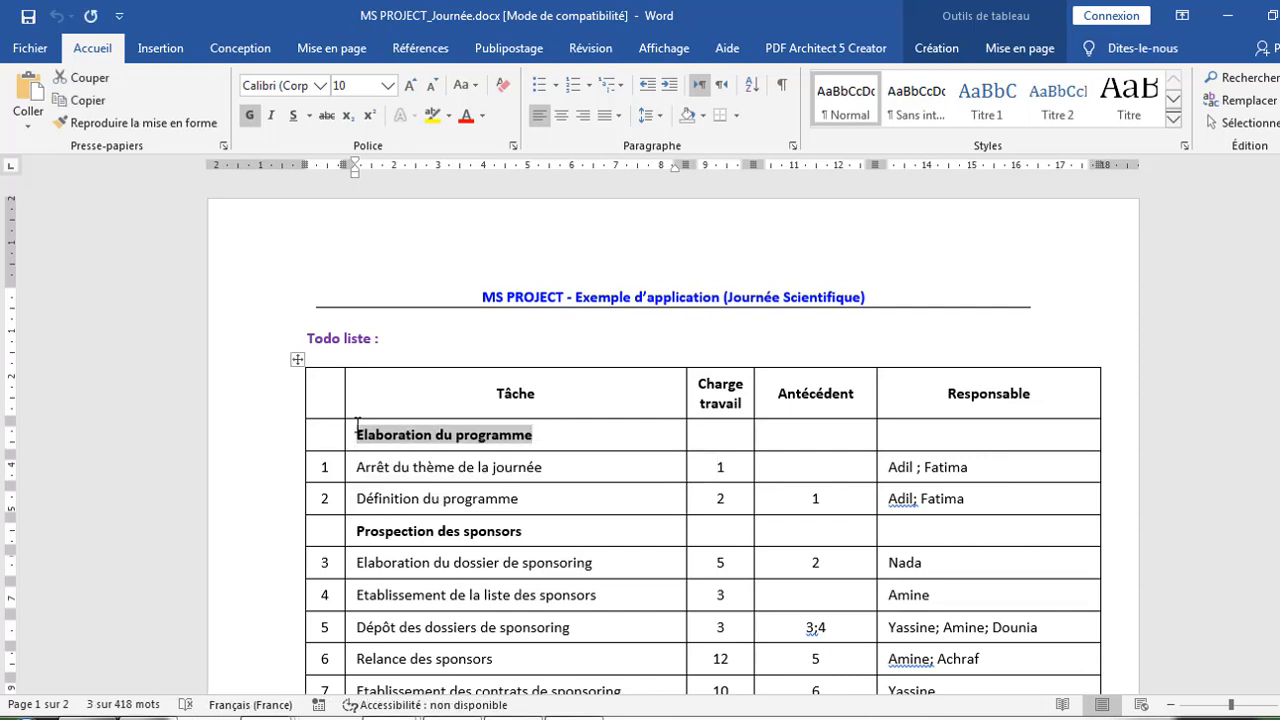
# Step: Switch back to Microsoft Project and paste the copied heading as the name of the first task
pyautogui.hotkey('alt', 'Tab')
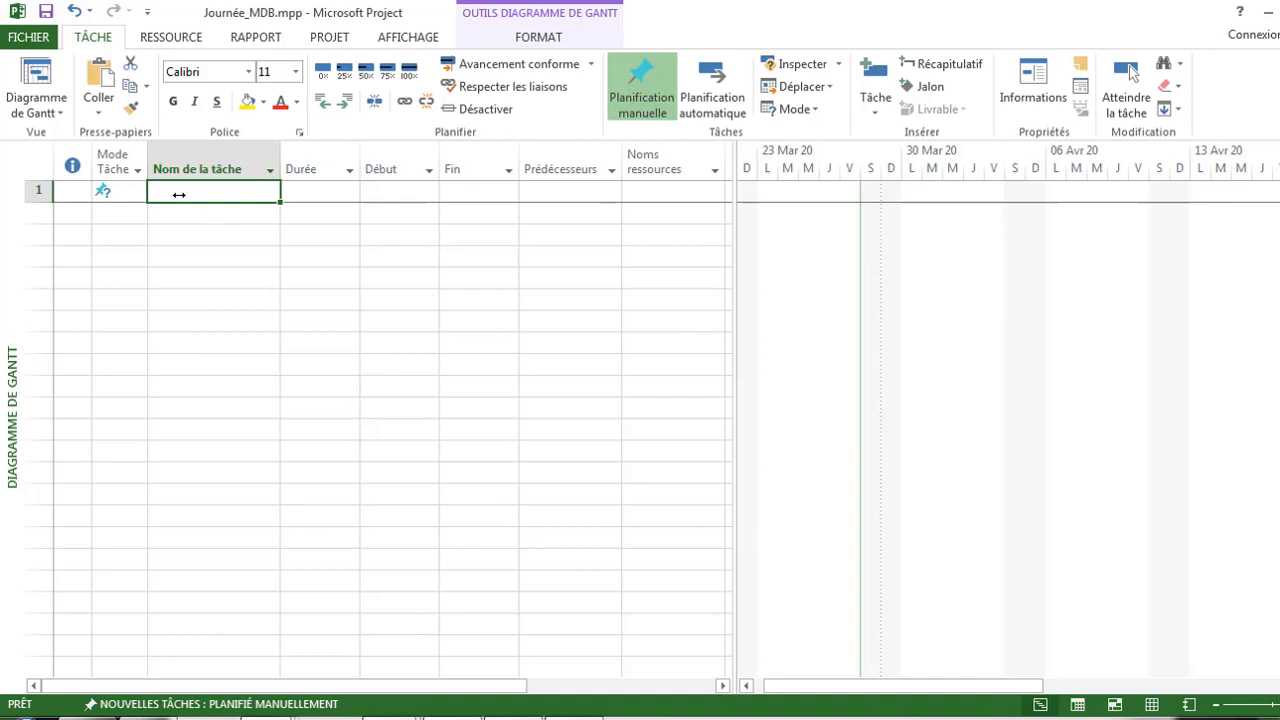
pyautogui.hotkey('ctrl', 'v')
pyautogui.press('Return')
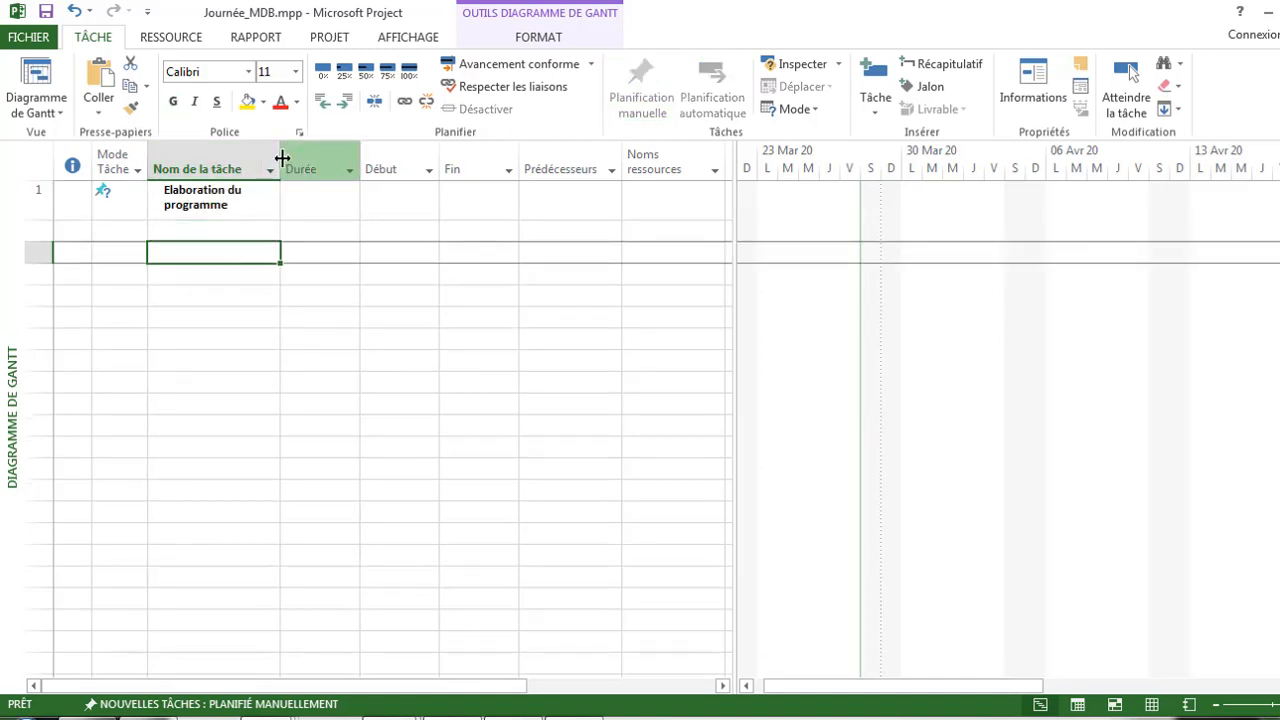
# Step: Widen the Nom de la tâche column to fit its text on one line and extend the table pane to include Noms ressources fully
pyautogui.moveTo(281, 157); pyautogui.dragTo(322, 160)
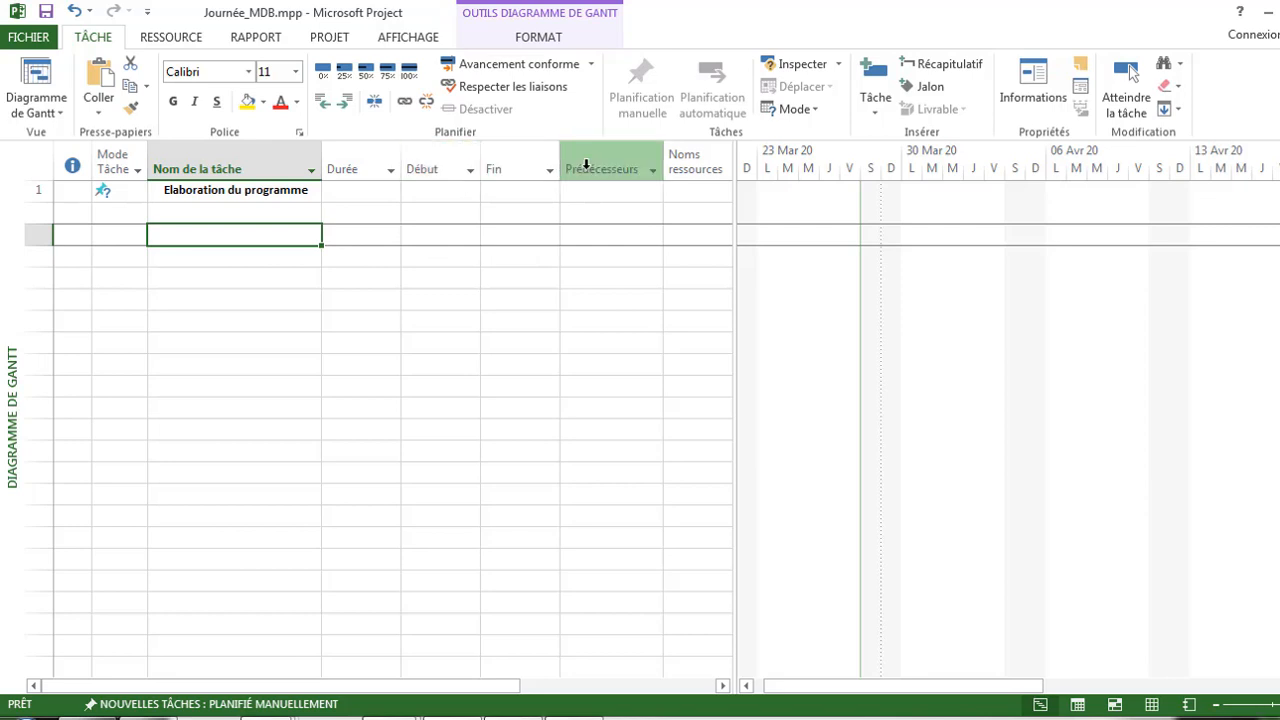
pyautogui.moveTo(736, 194)
pyautogui.mouseDown()
pyautogui.moveTo(763, 195)
pyautogui.moveTo(751, 196)
pyautogui.mouseUp()
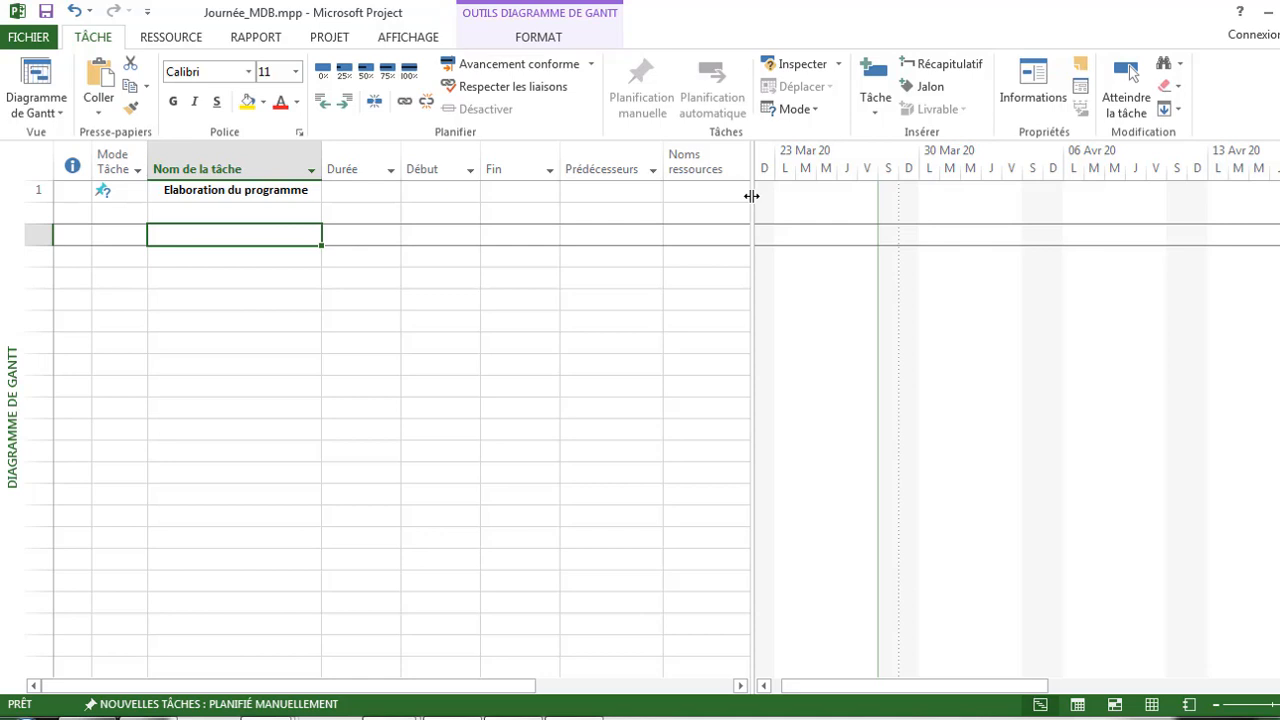
# Step: Examine the scheduling options in the Mode Tâche cell of Elaboration du programme and its Durée, Début and Fin cells
pyautogui.click(248, 212)
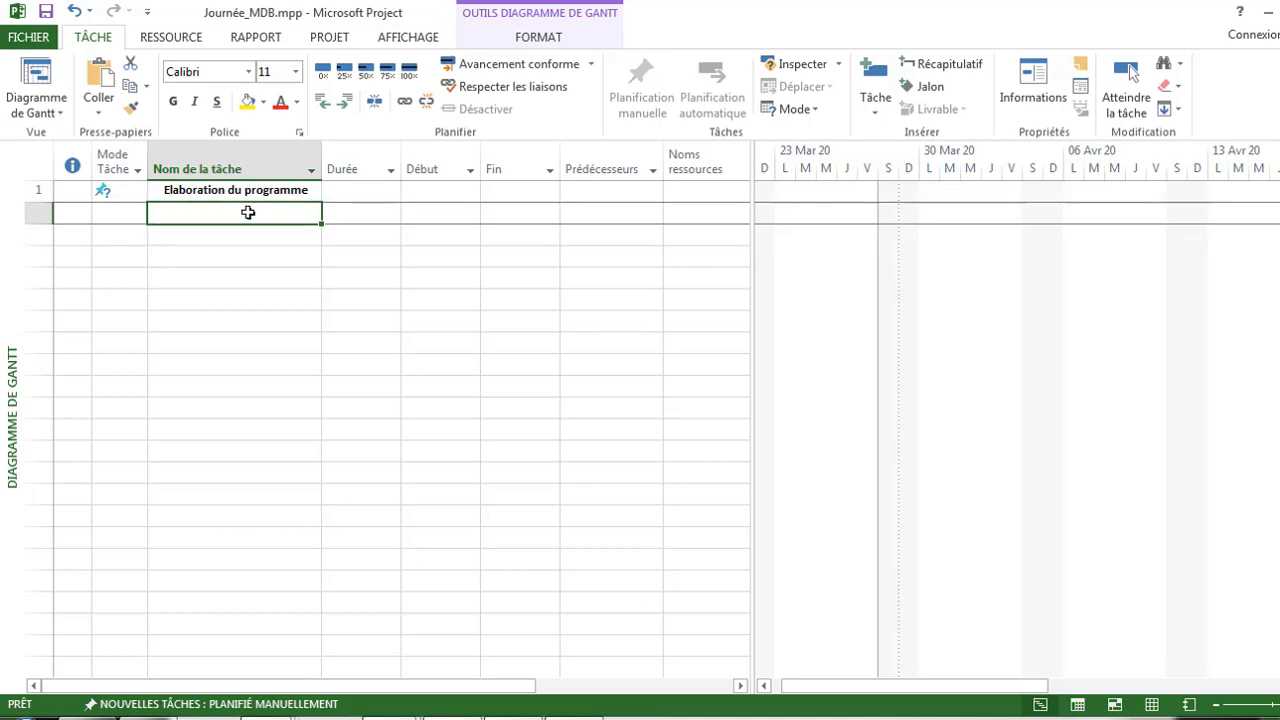
pyautogui.click(270, 193)
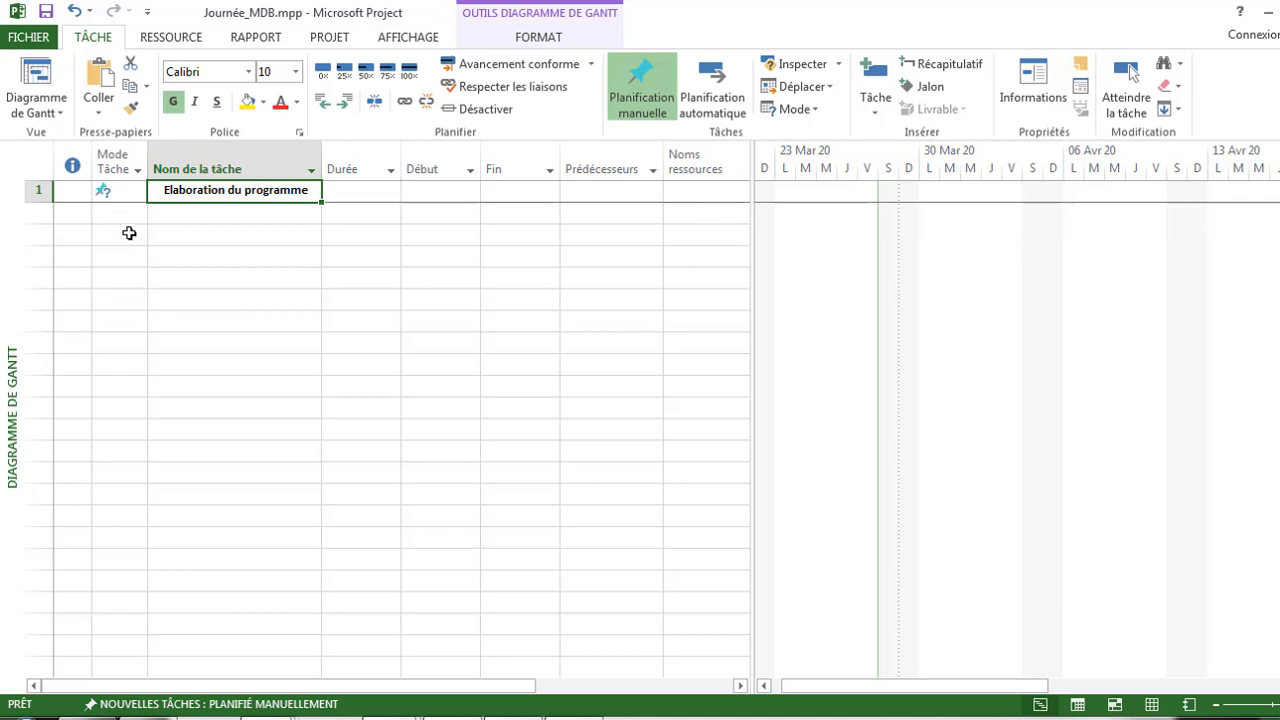
pyautogui.click(127, 234)
pyautogui.click(133, 197)
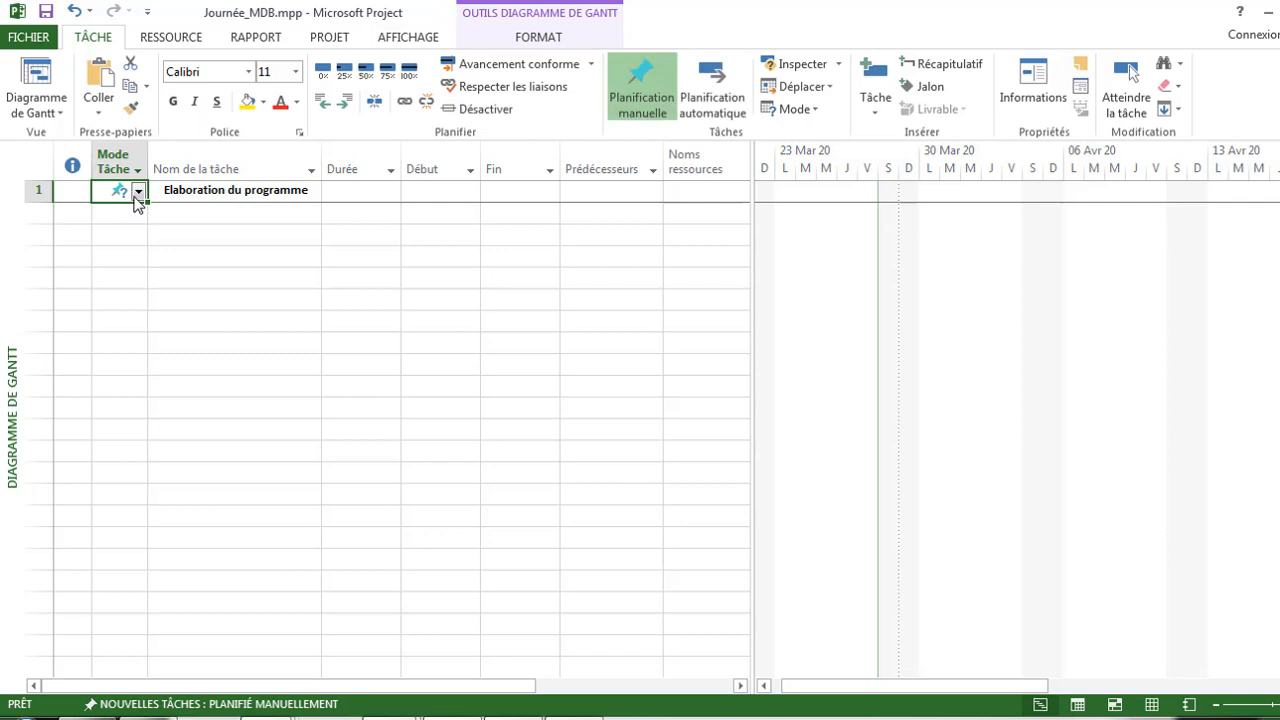
pyautogui.click(136, 196)
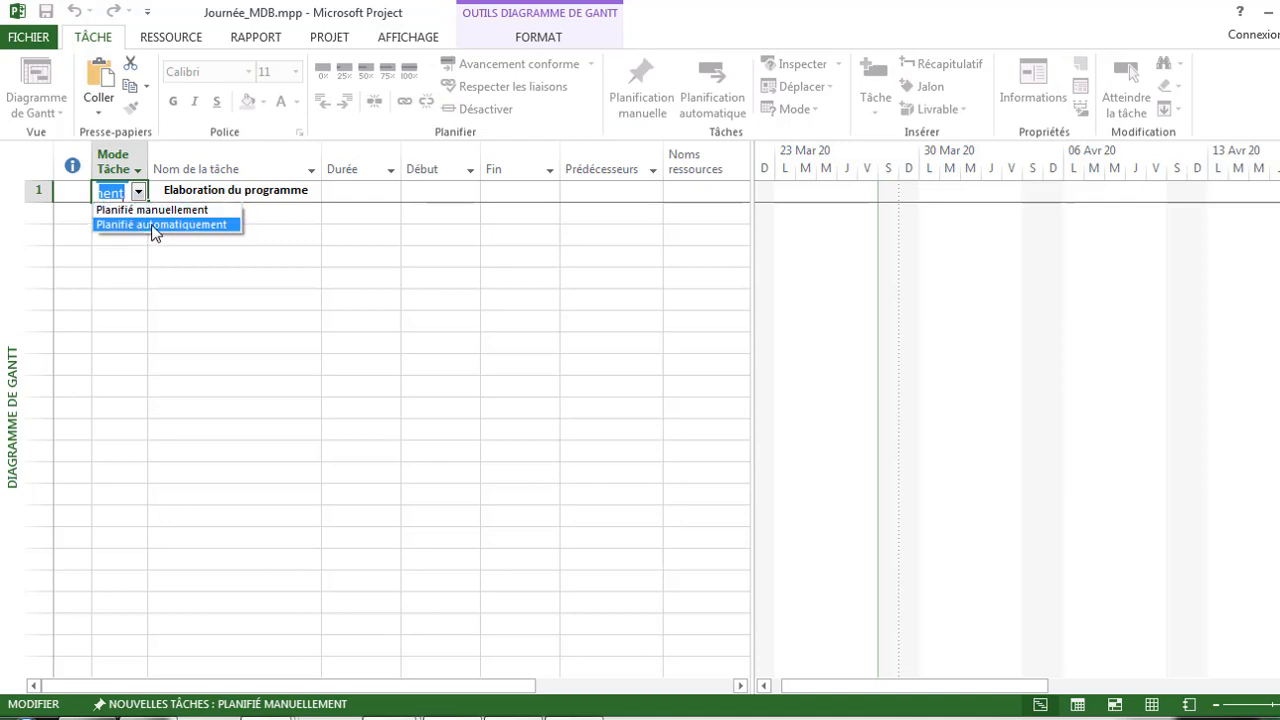
pyautogui.click(141, 196)
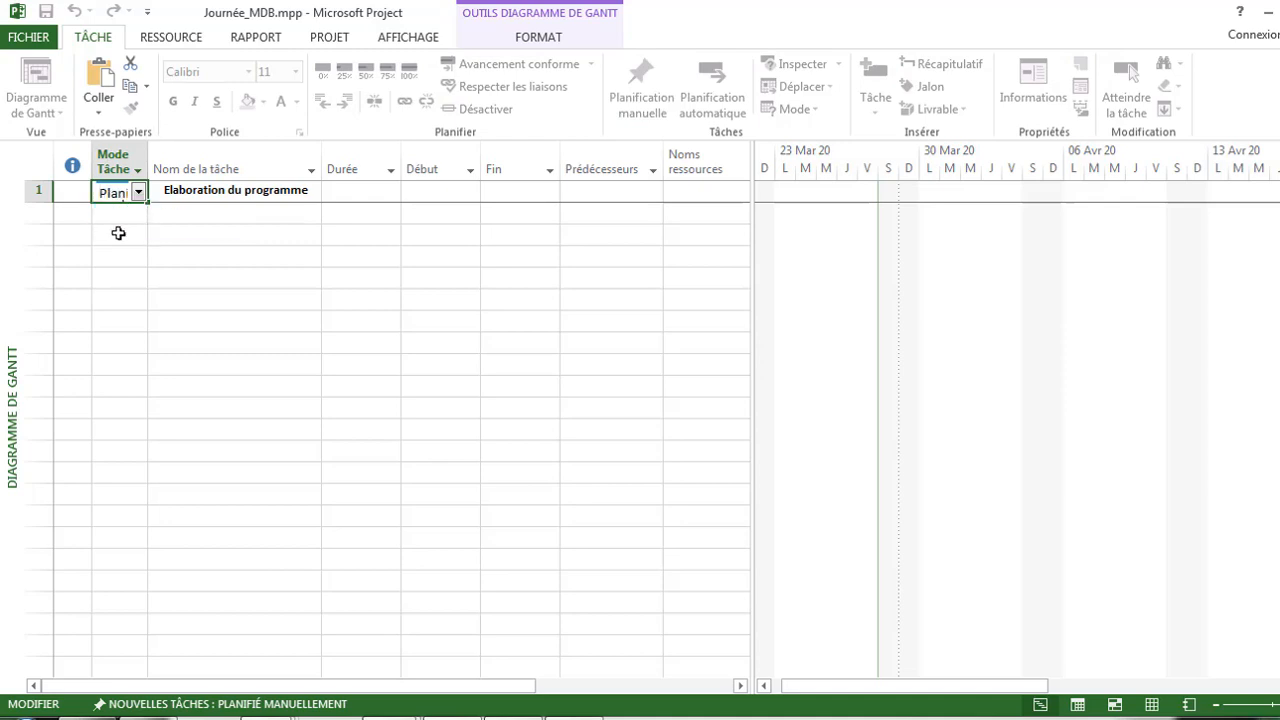
pyautogui.click(117, 231)
pyautogui.click(123, 192)
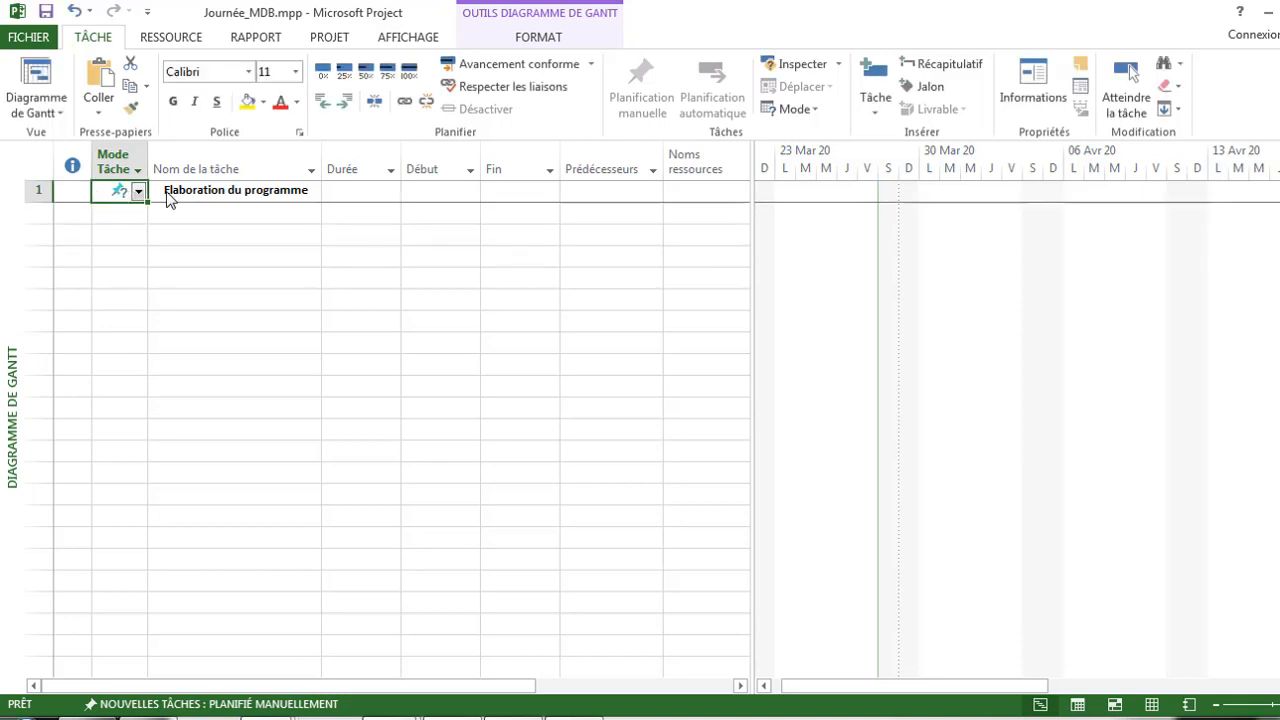
pyautogui.click(345, 196)
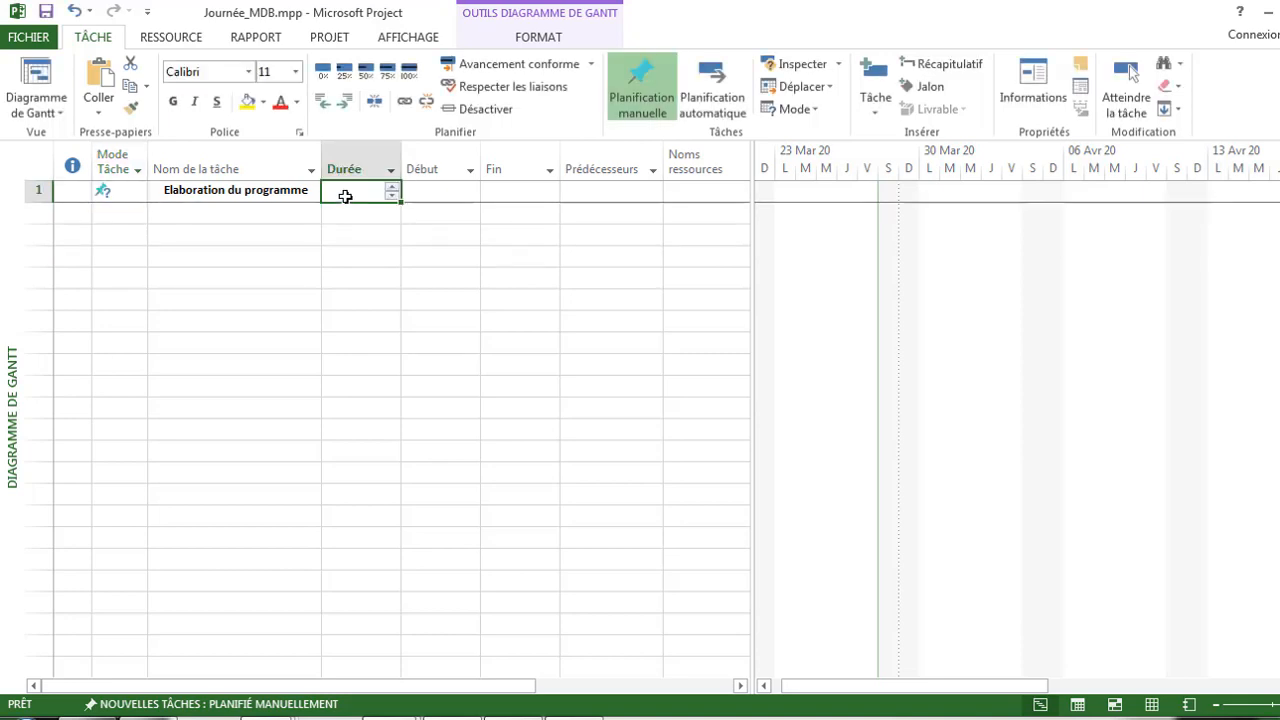
pyautogui.click(446, 189)
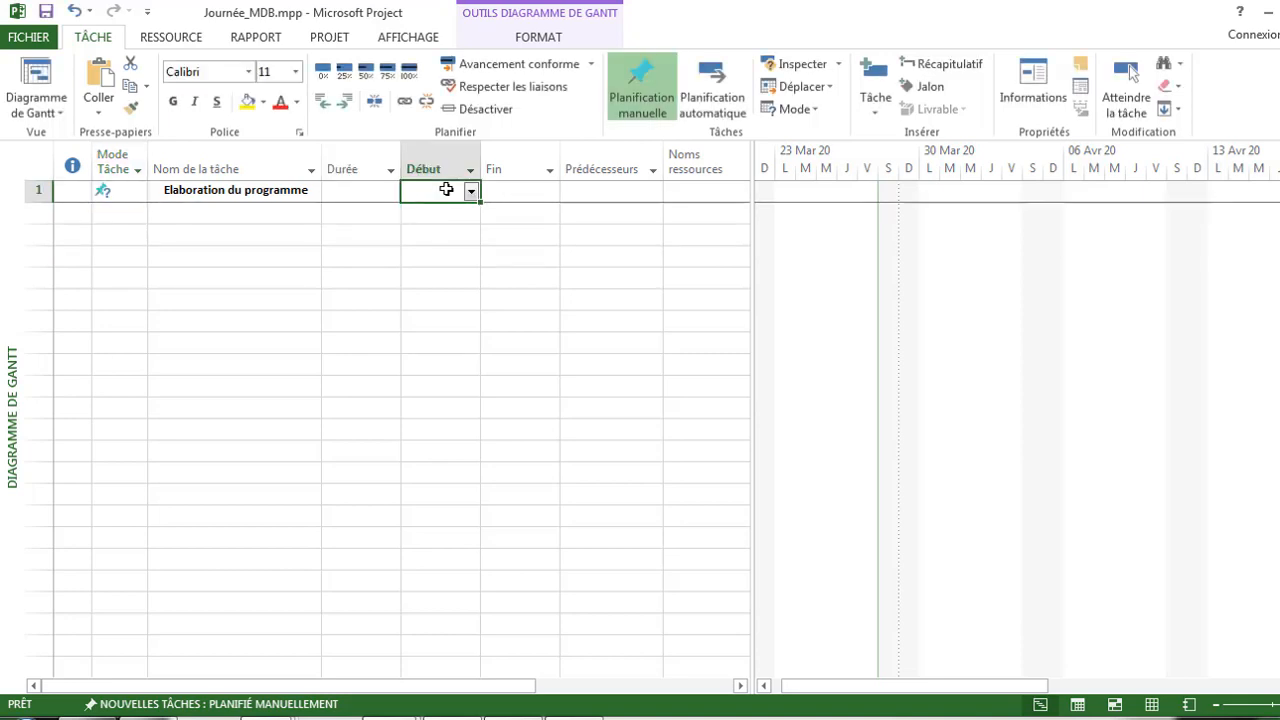
pyautogui.click(535, 188)
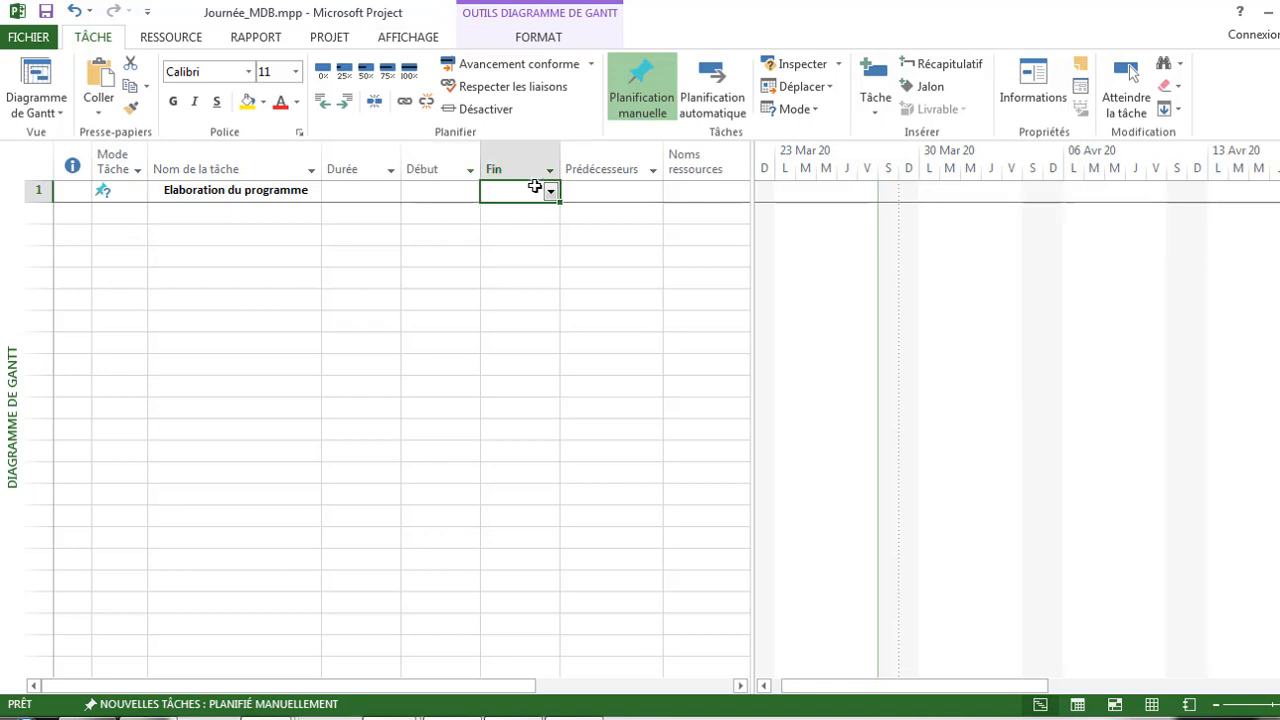
pyautogui.click(215, 207)
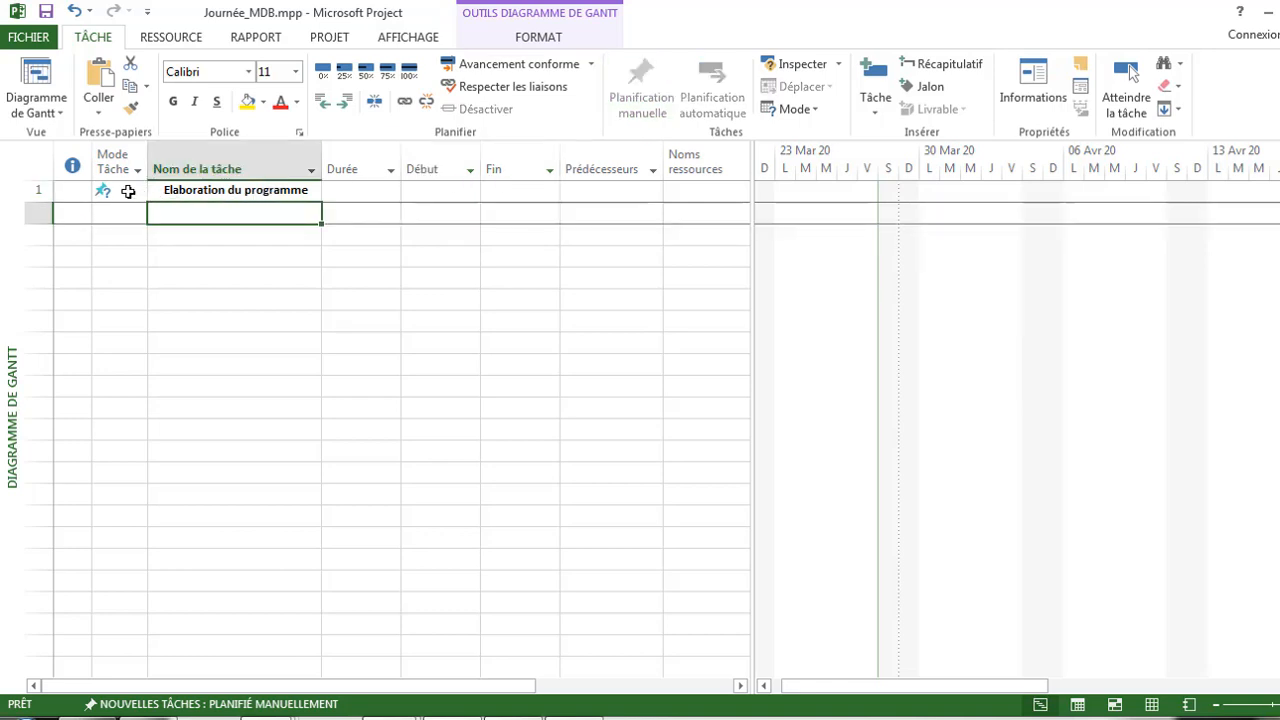
# Step: Set the task mode of Elaboration du programme to Planifié automatiquement
pyautogui.click(128, 191)
pyautogui.click(138, 192)
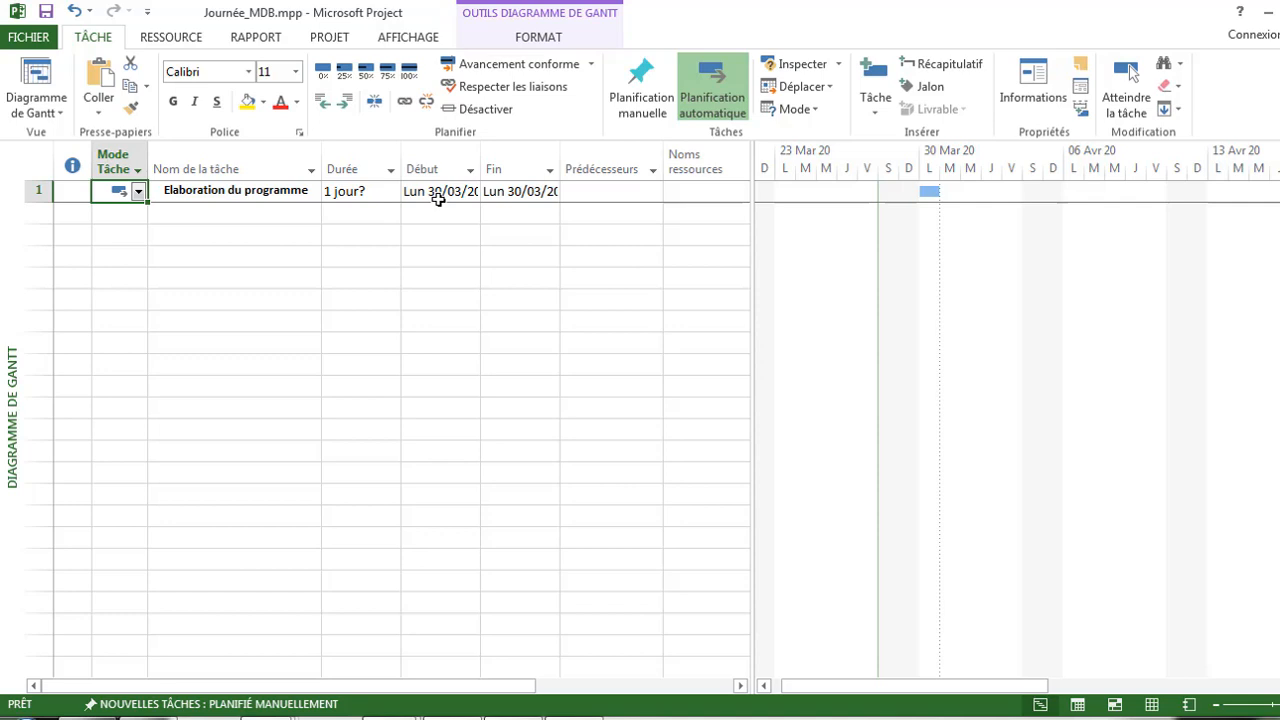
pyautogui.click(395, 281)
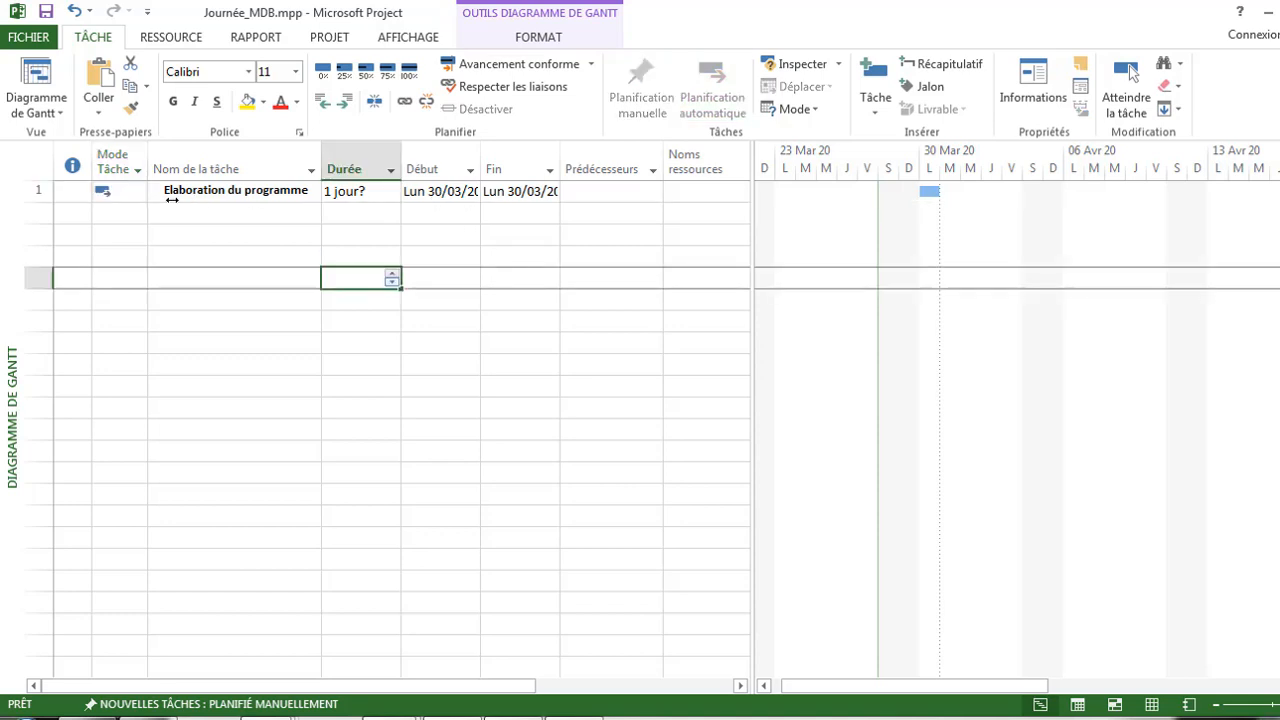
pyautogui.click(133, 191)
pyautogui.click(133, 191)
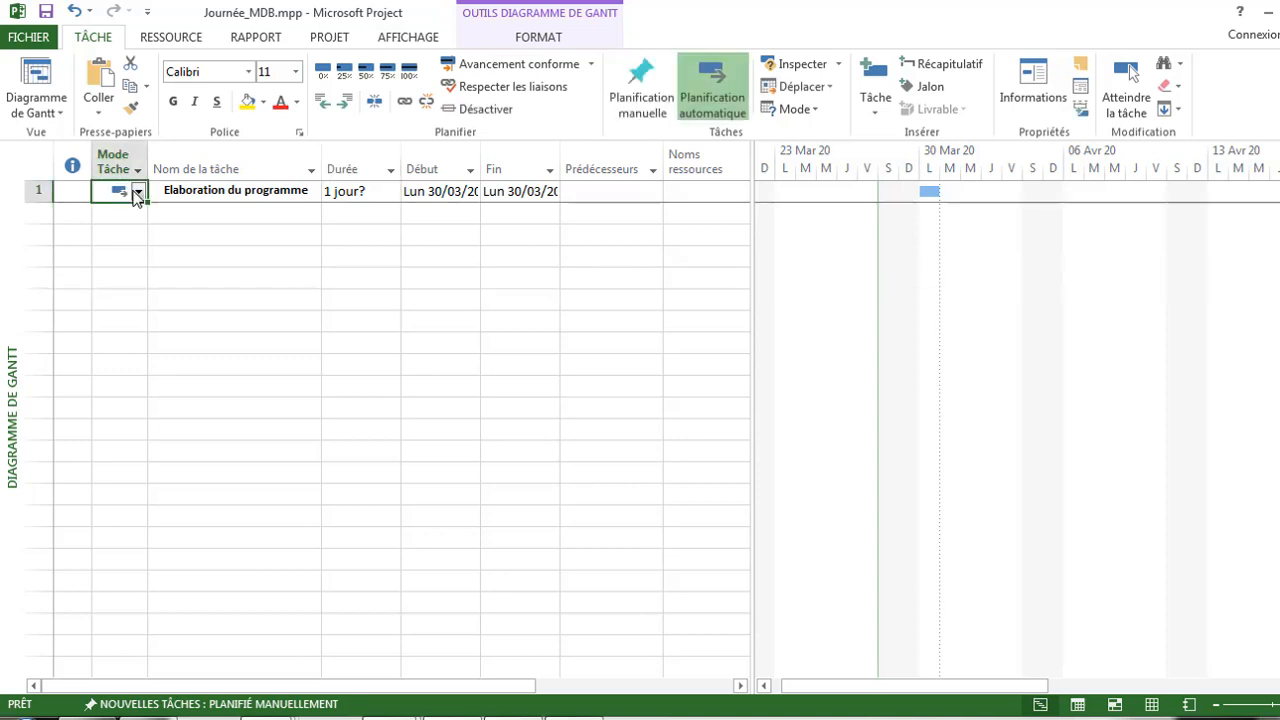
pyautogui.click(138, 191)
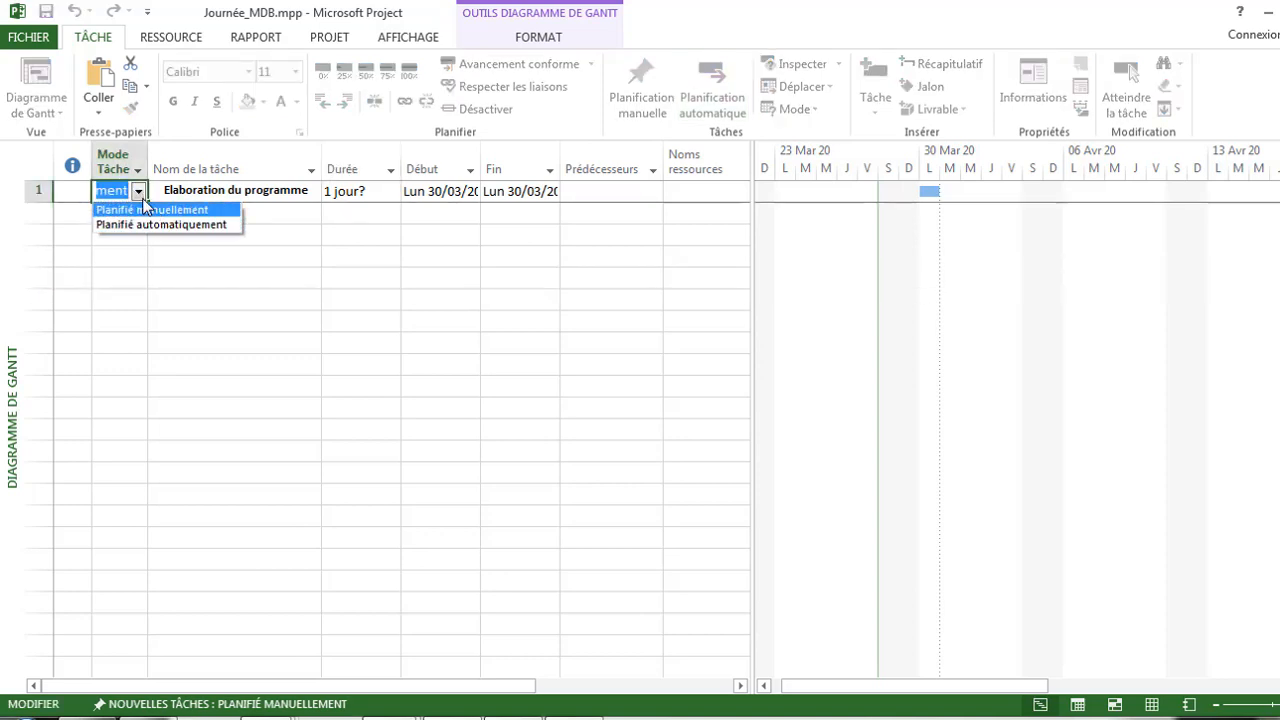
pyautogui.click(132, 227)
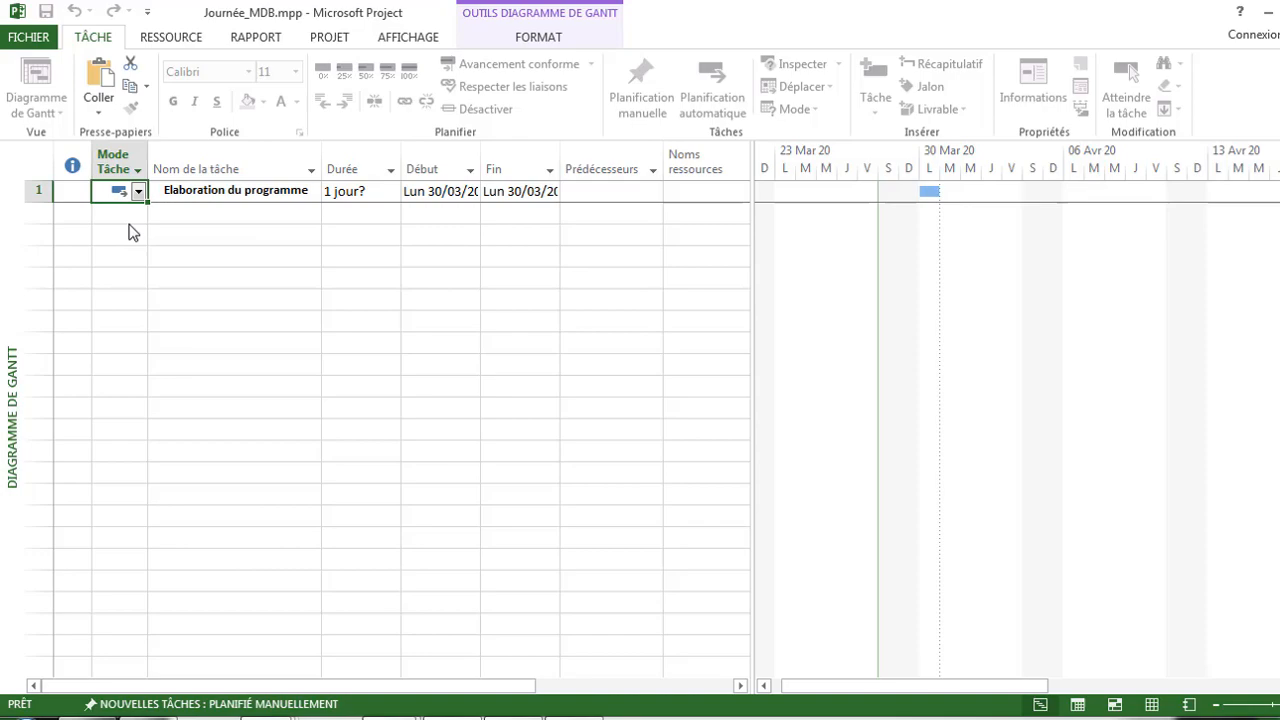
# Step: Copy the task name Arrêt du thème de la journée from the Word document into the second row of the Microsoft Project table
pyautogui.click(188, 216)
pyautogui.hotkey('alt', 'Tab')
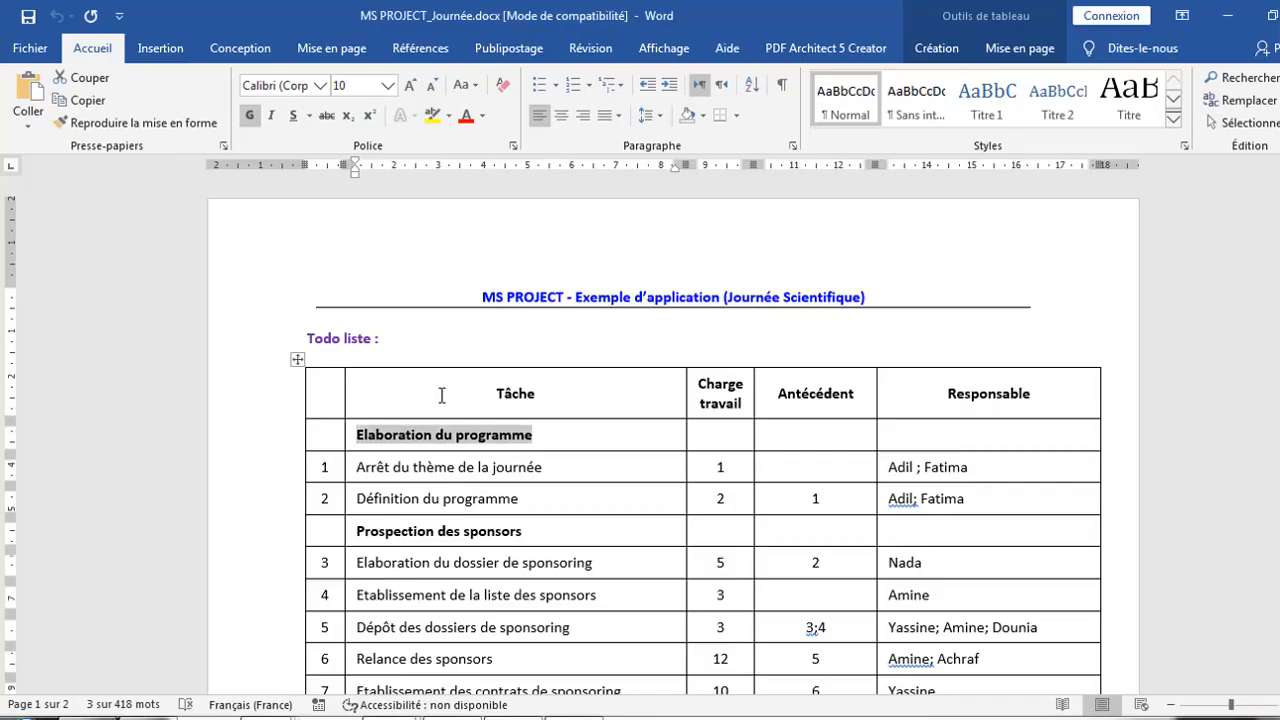
pyautogui.moveTo(548, 467); pyautogui.dragTo(358, 467)
pyautogui.hotkey('ctrl', 'c')
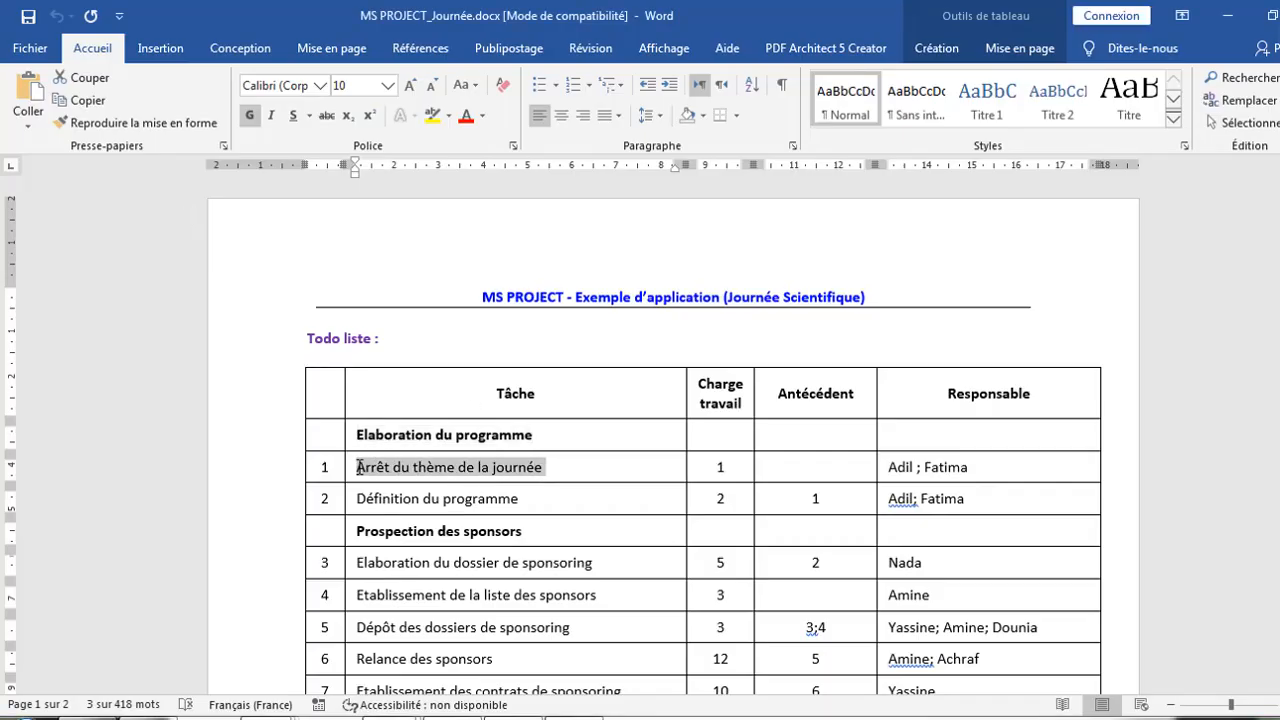
pyautogui.hotkey('alt', 'Tab')
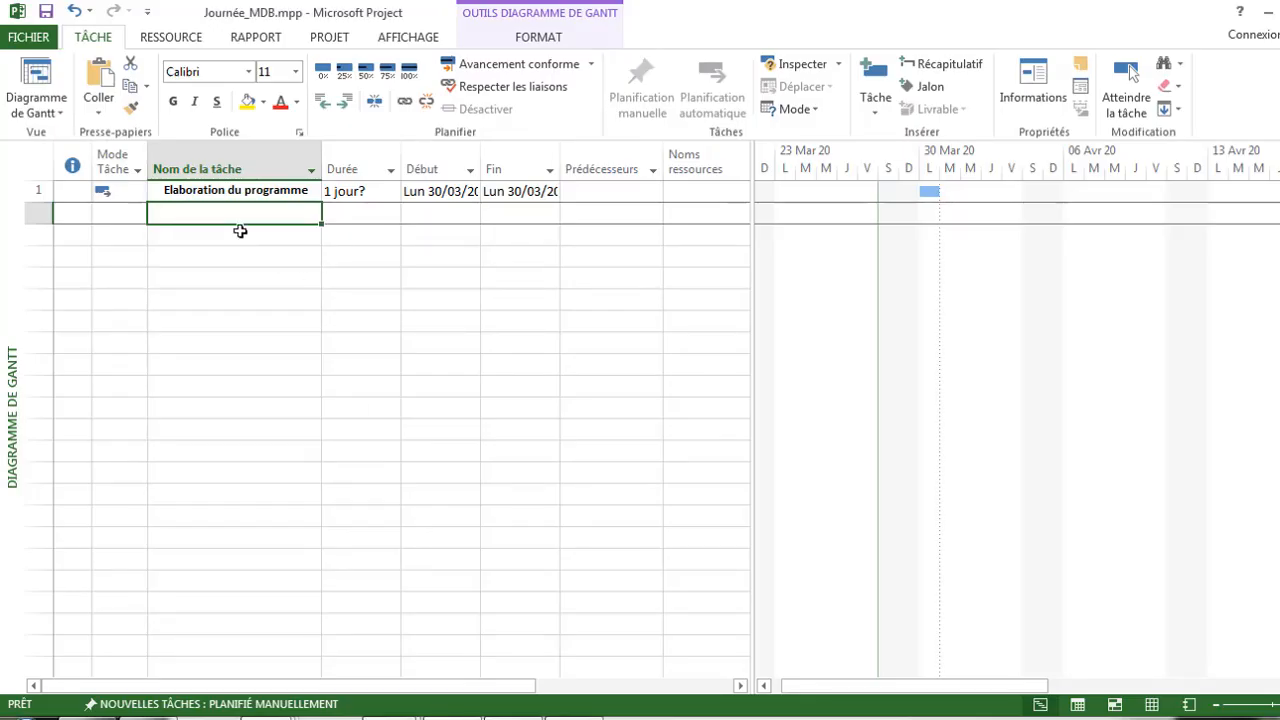
pyautogui.hotkey('ctrl', 'v')
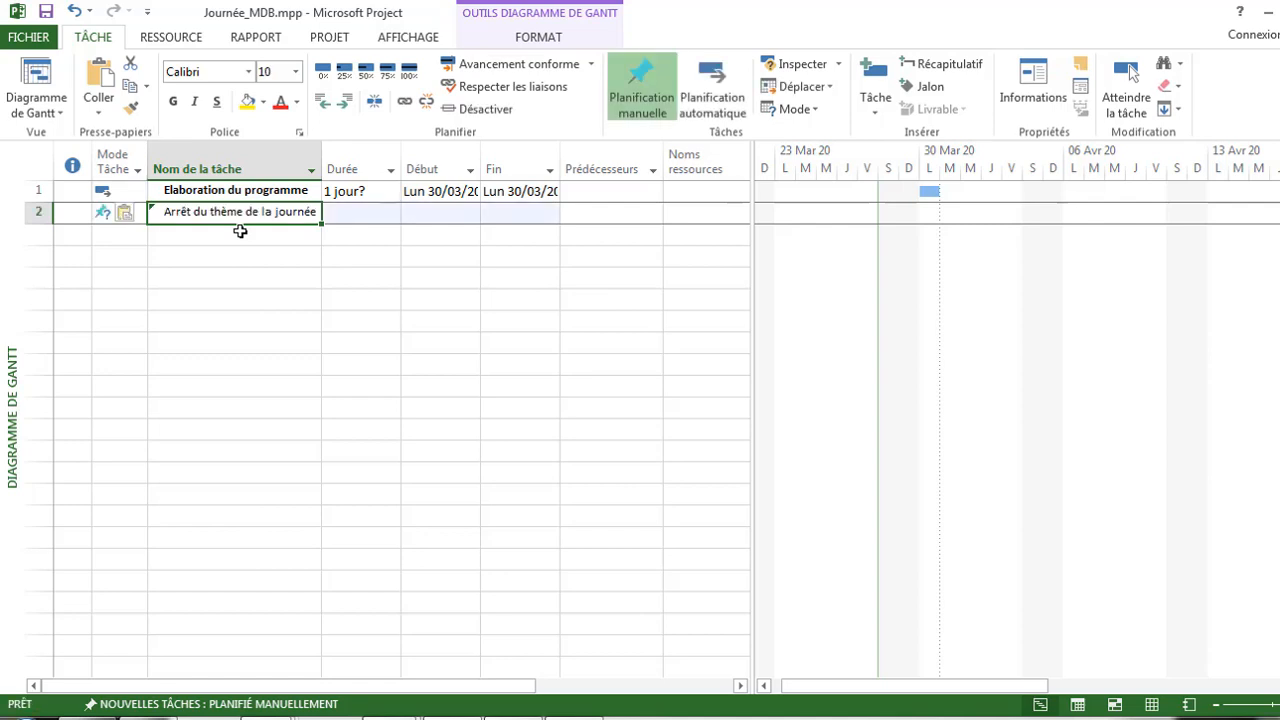
pyautogui.click(263, 271)
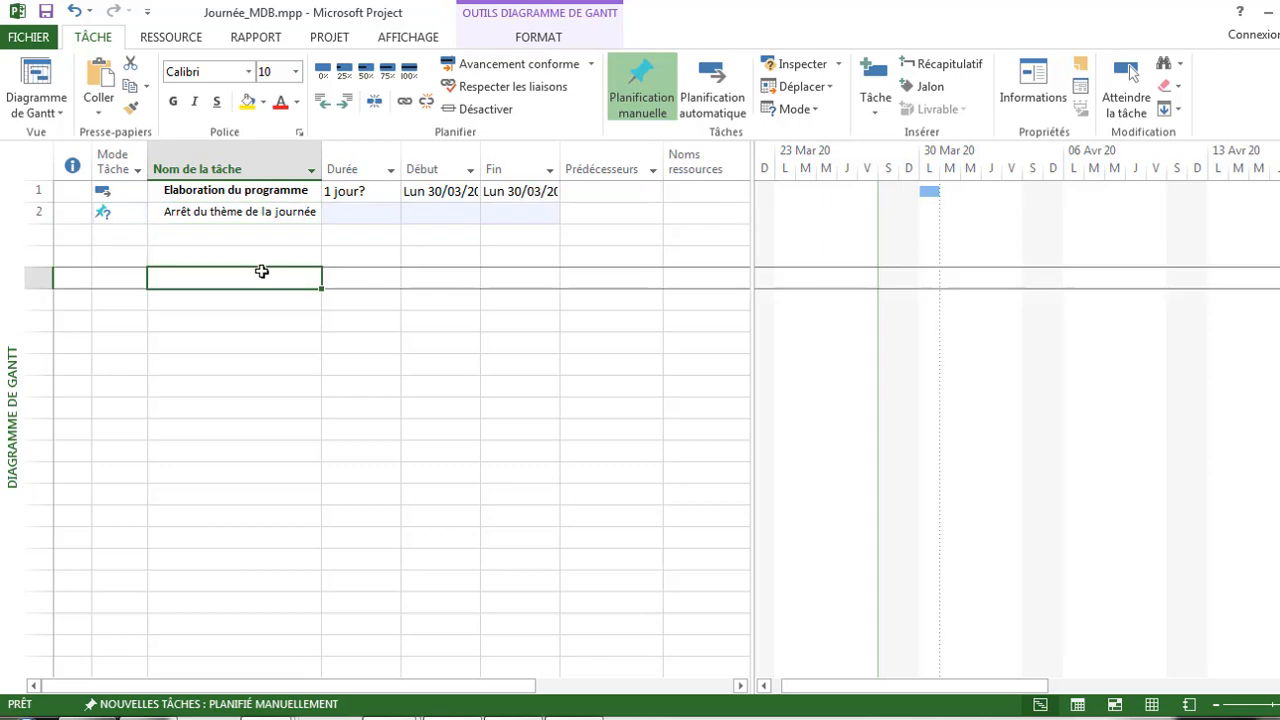
# Step: Set the task mode of Arrêt du thème de la journée to Planifié automatiquement
pyautogui.click(138, 213)
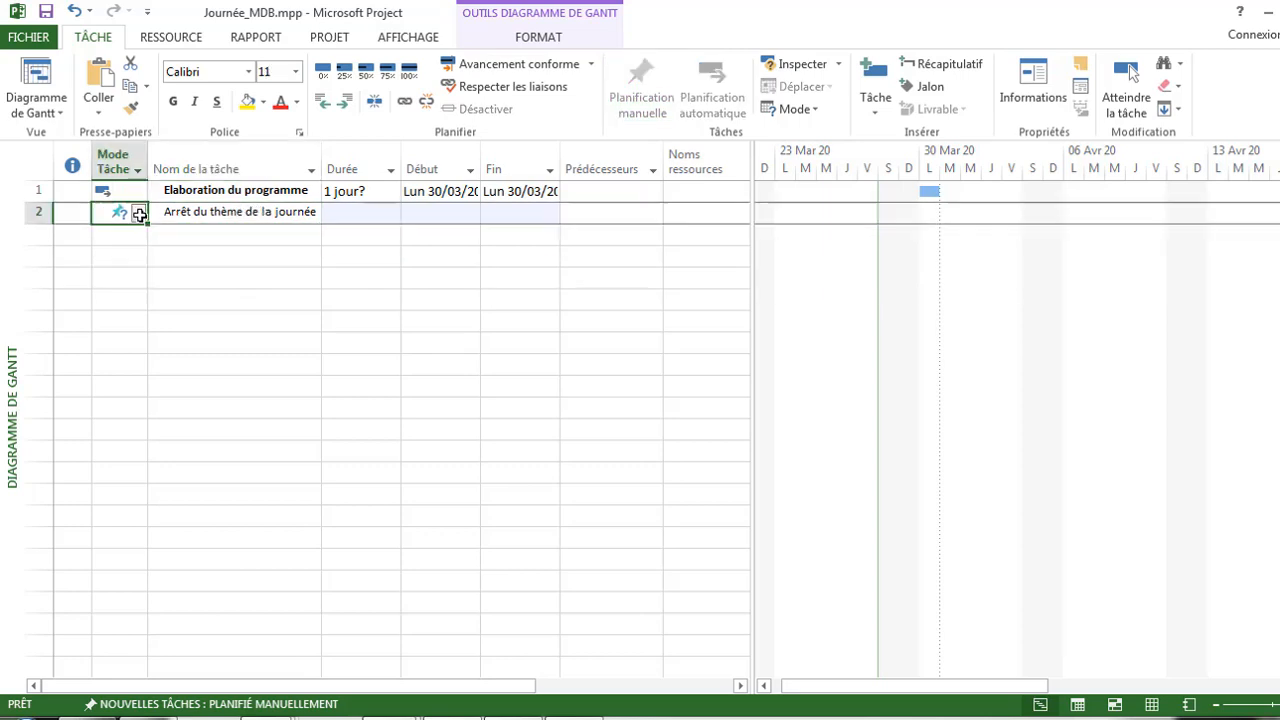
pyautogui.click(138, 213)
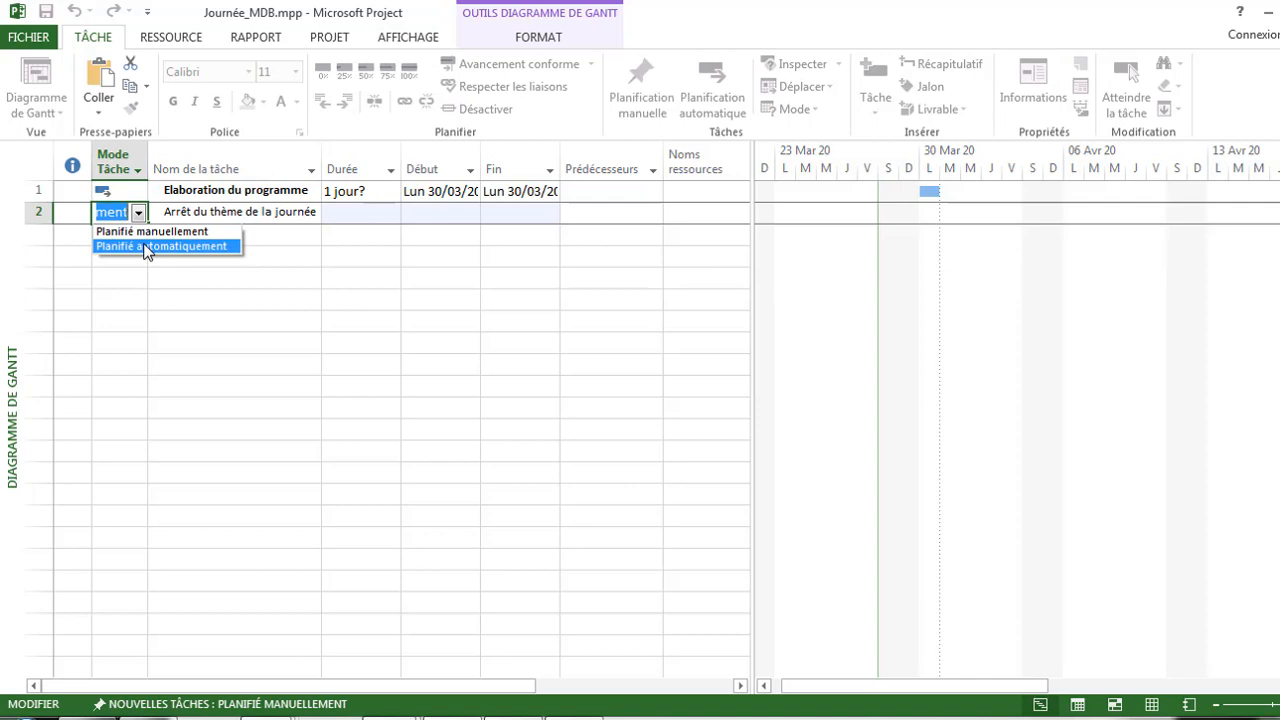
pyautogui.click(146, 246)
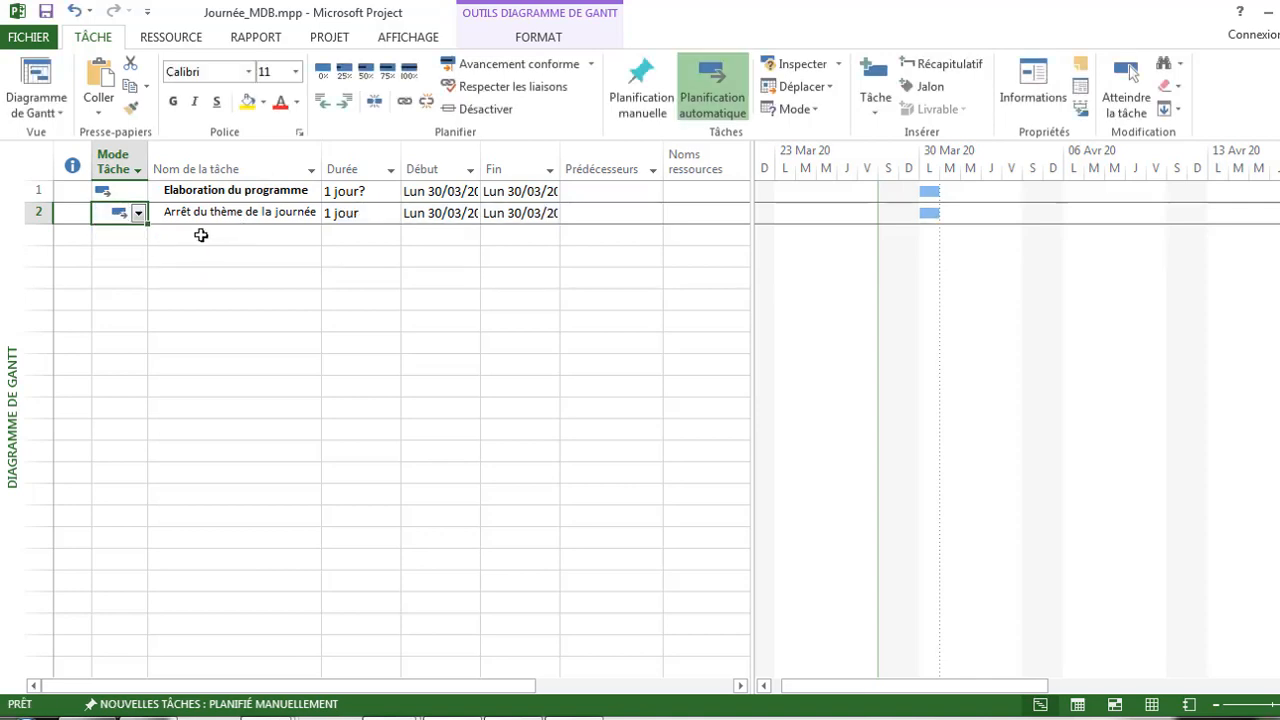
pyautogui.click(201, 235)
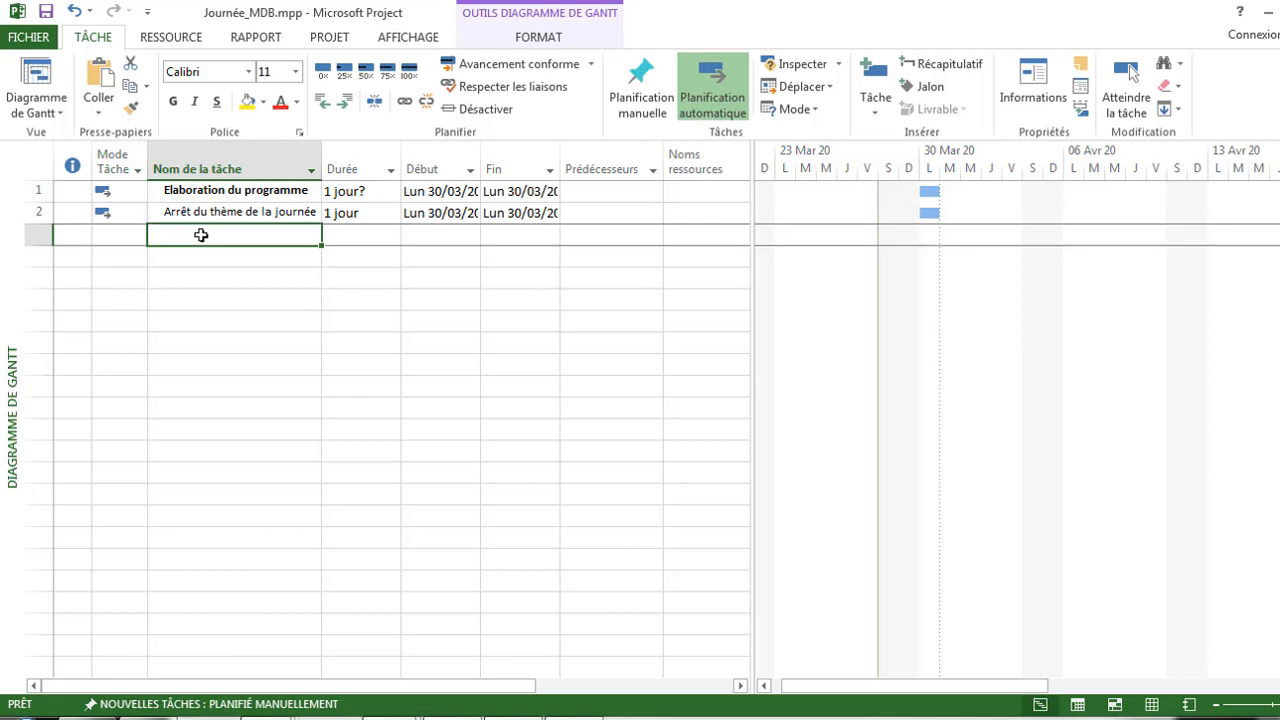
# Step: Set the default scheduling mode for new tasks to Planifié automatiquement
pyautogui.click(140, 217)
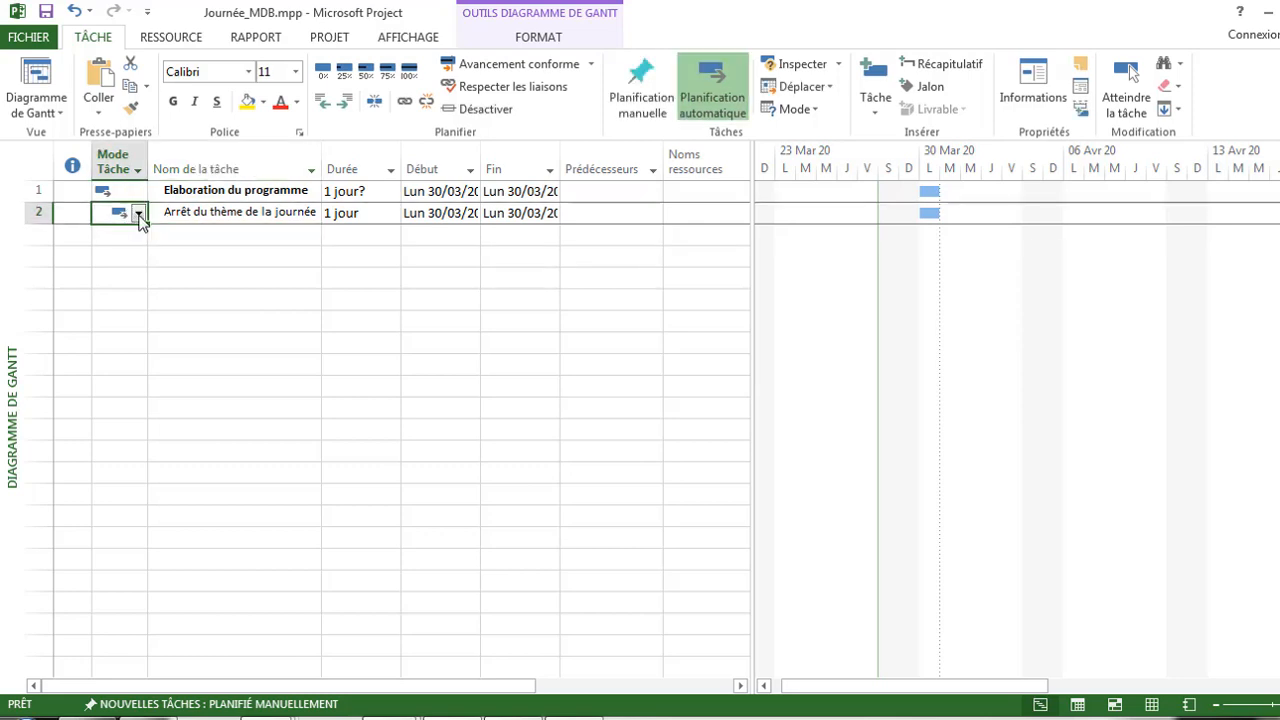
pyautogui.click(188, 238)
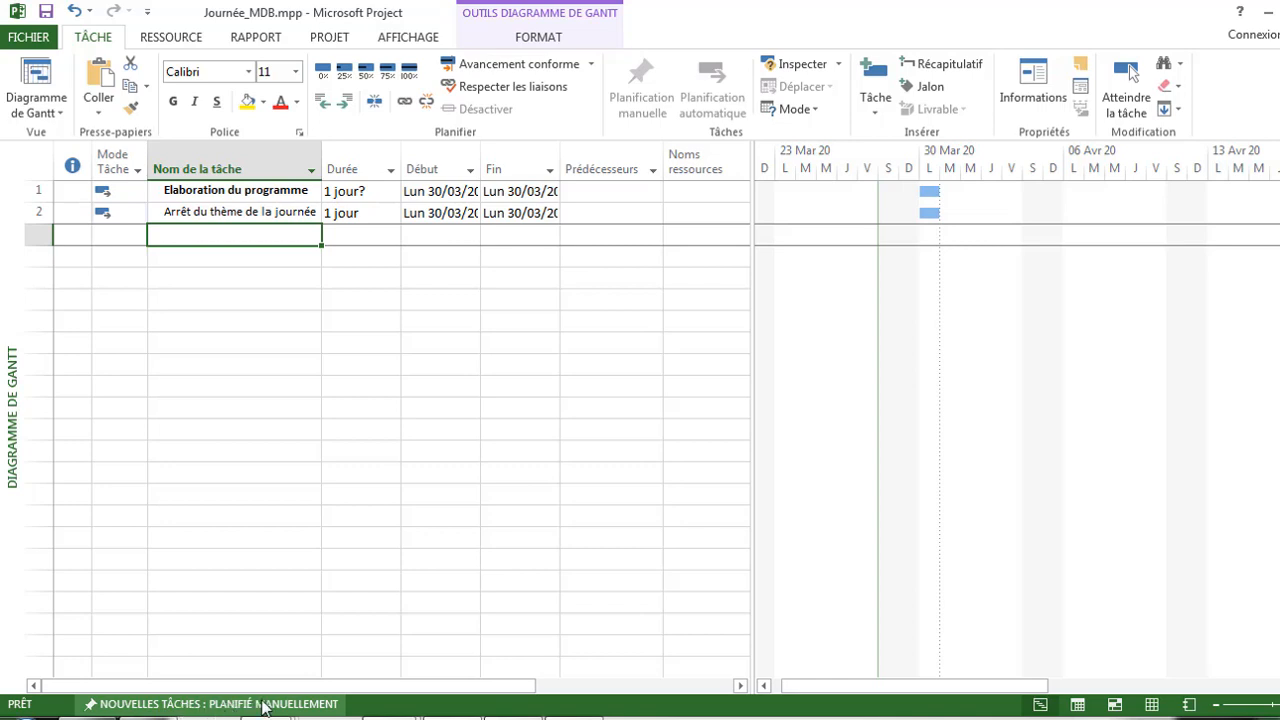
pyautogui.click(325, 706)
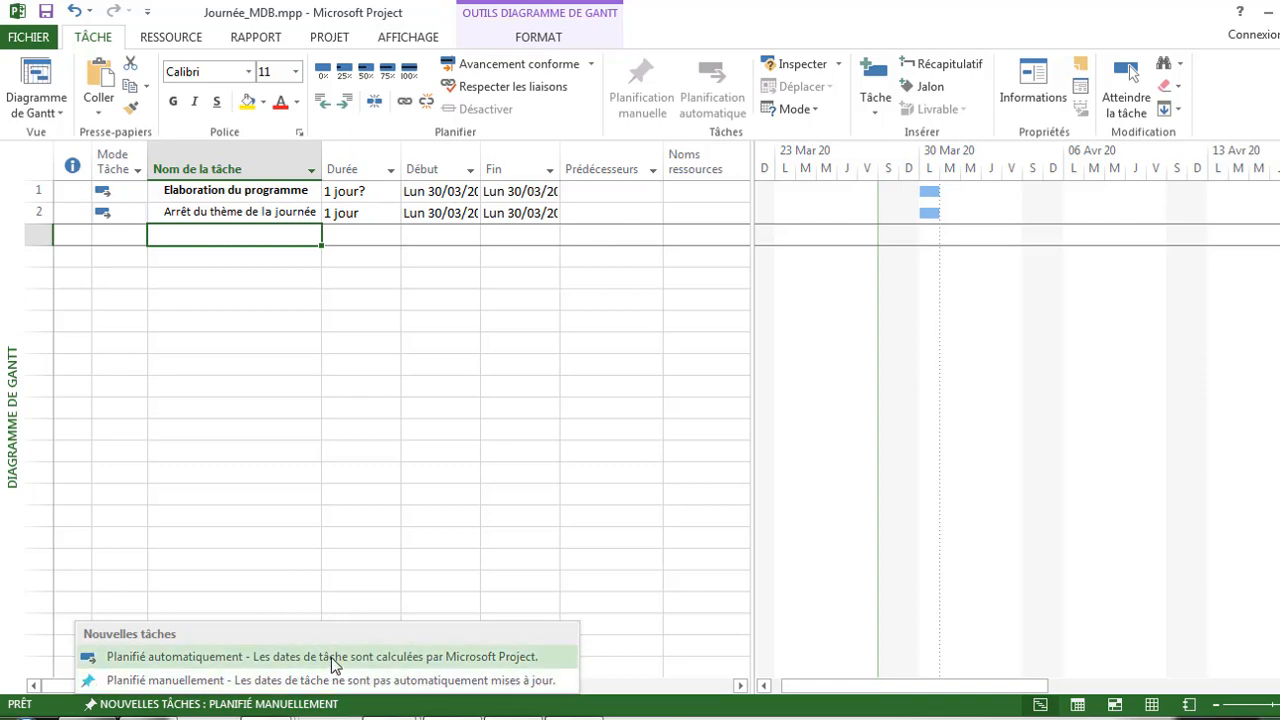
pyautogui.click(331, 657)
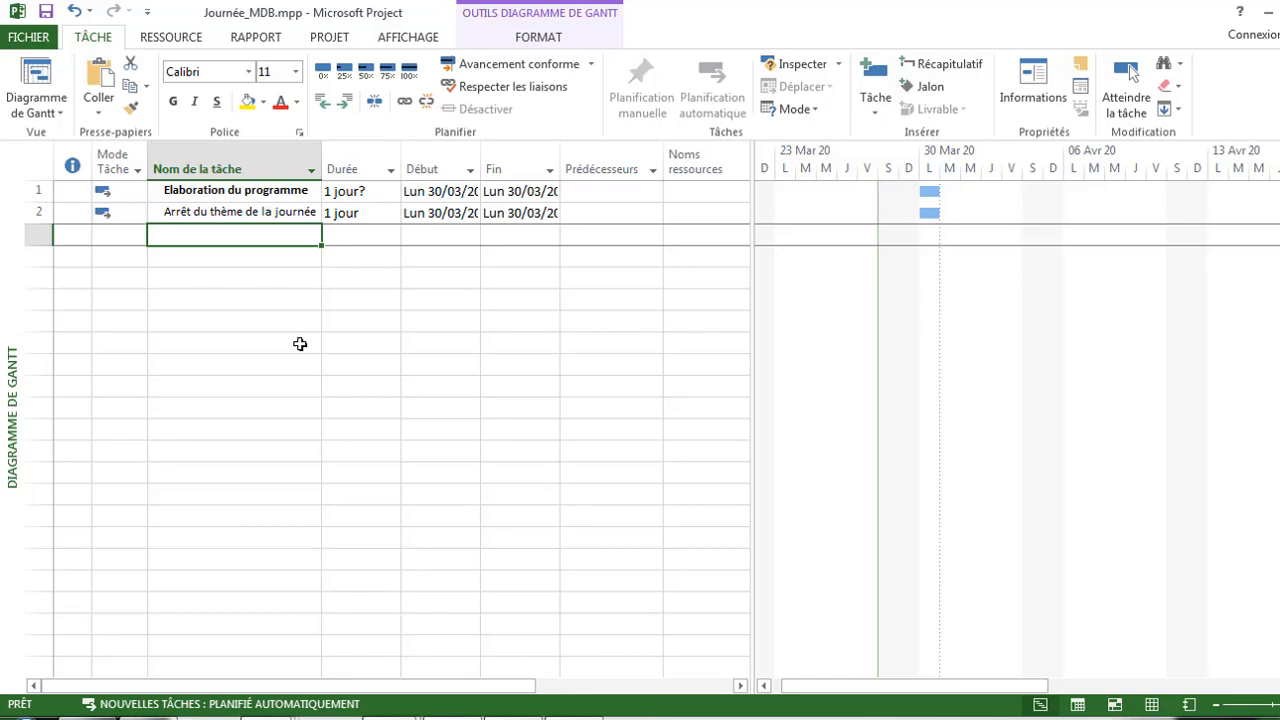
# Step: Copy the task name Définition du programme from the Word document into the third row of the Microsoft Project table
pyautogui.hotkey('alt', 'Tab')
pyautogui.moveTo(537, 498); pyautogui.dragTo(356, 493)
pyautogui.hotkey('ctrl', 'c')
pyautogui.hotkey('alt', 'Tab')
pyautogui.click(223, 294)
pyautogui.click(197, 229)
pyautogui.hotkey('ctrl', 'v')
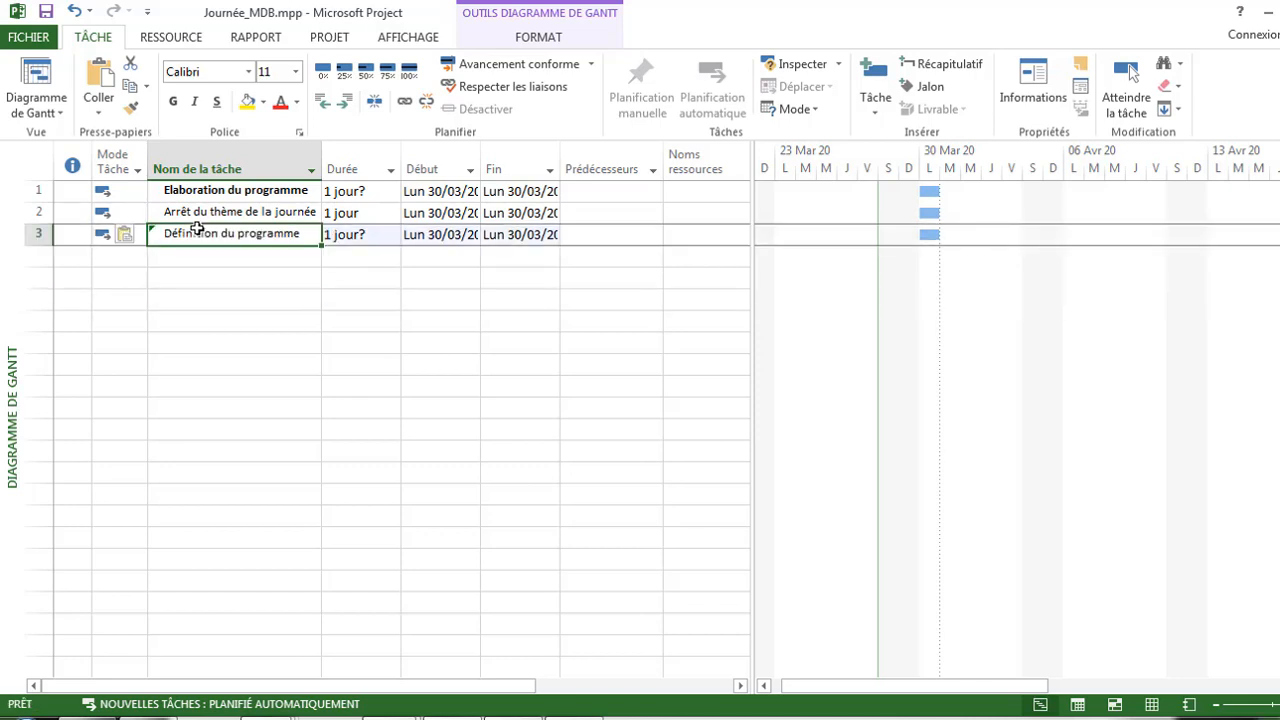
pyautogui.click(225, 294)
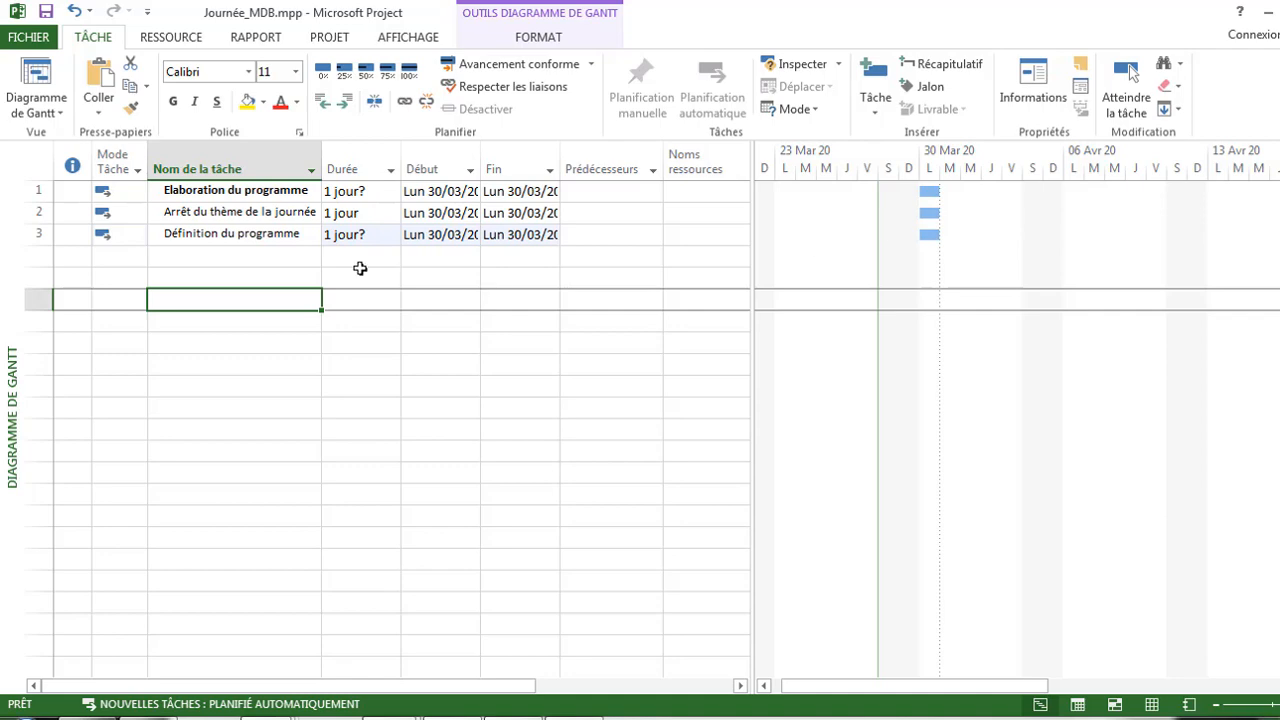
# Step: Copy the task names from Prospection des sponsors through Organisation des déjeuners et des réceptions in Word into Microsoft Project, starting at the fourth row
pyautogui.hotkey('alt', 'Tab')
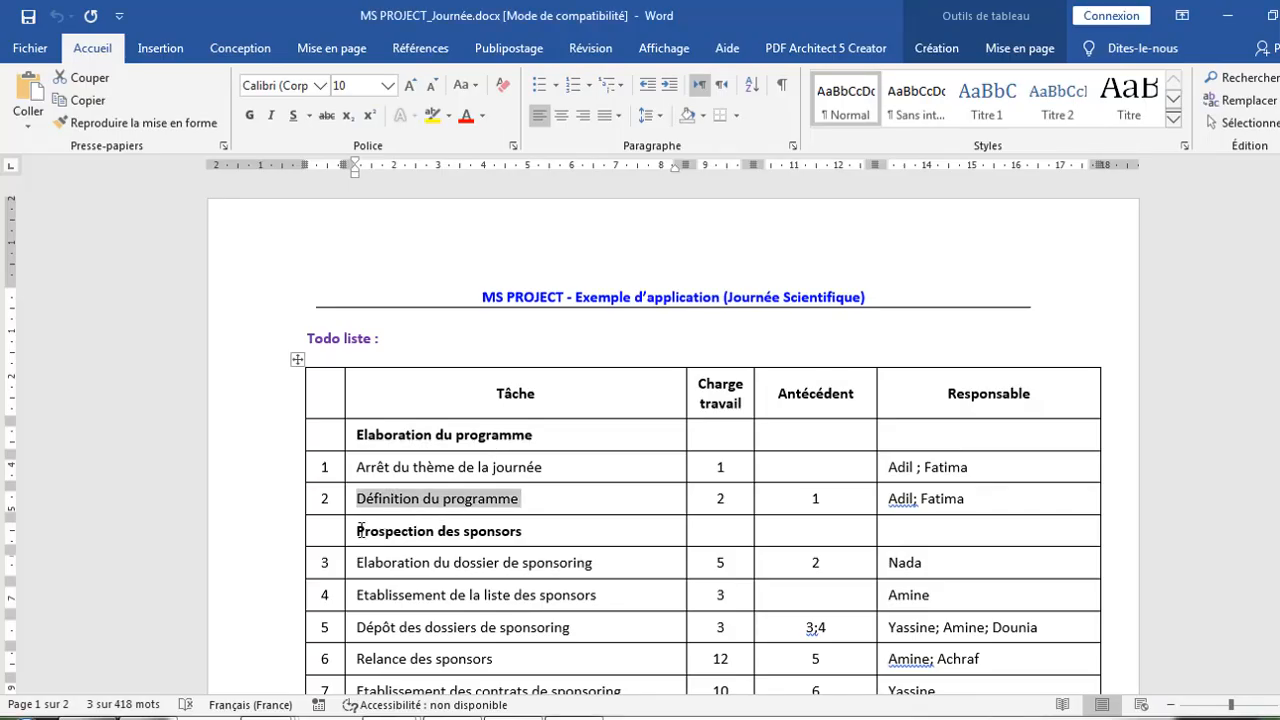
pyautogui.moveTo(352, 531); pyautogui.dragTo(623, 569)
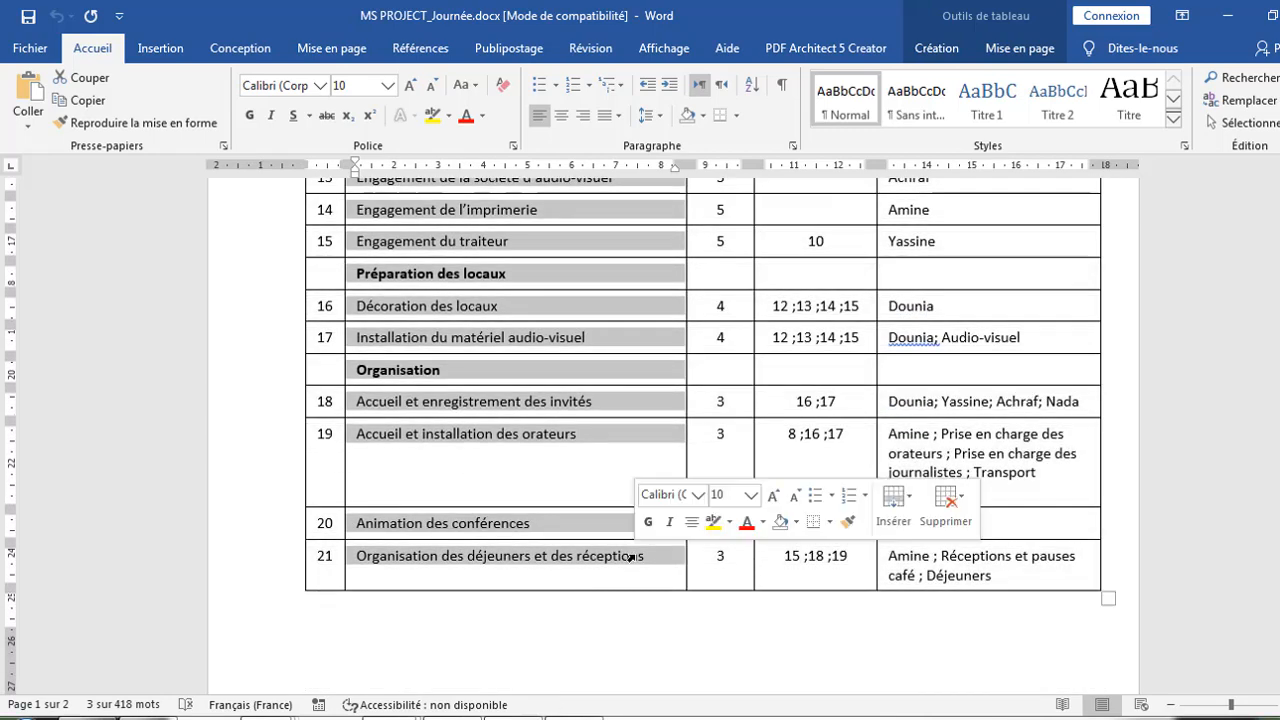
pyautogui.hotkey('alt', 'Tab')
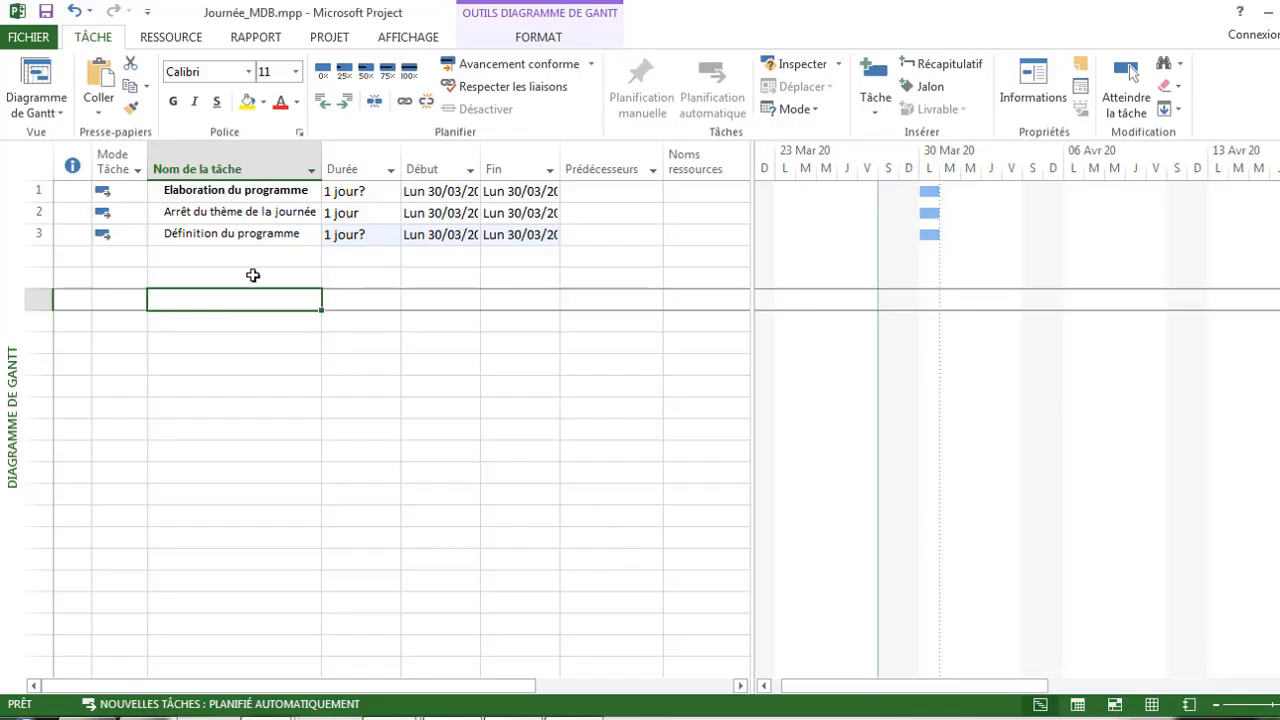
pyautogui.click(214, 264)
pyautogui.hotkey('ctrl', 'v')
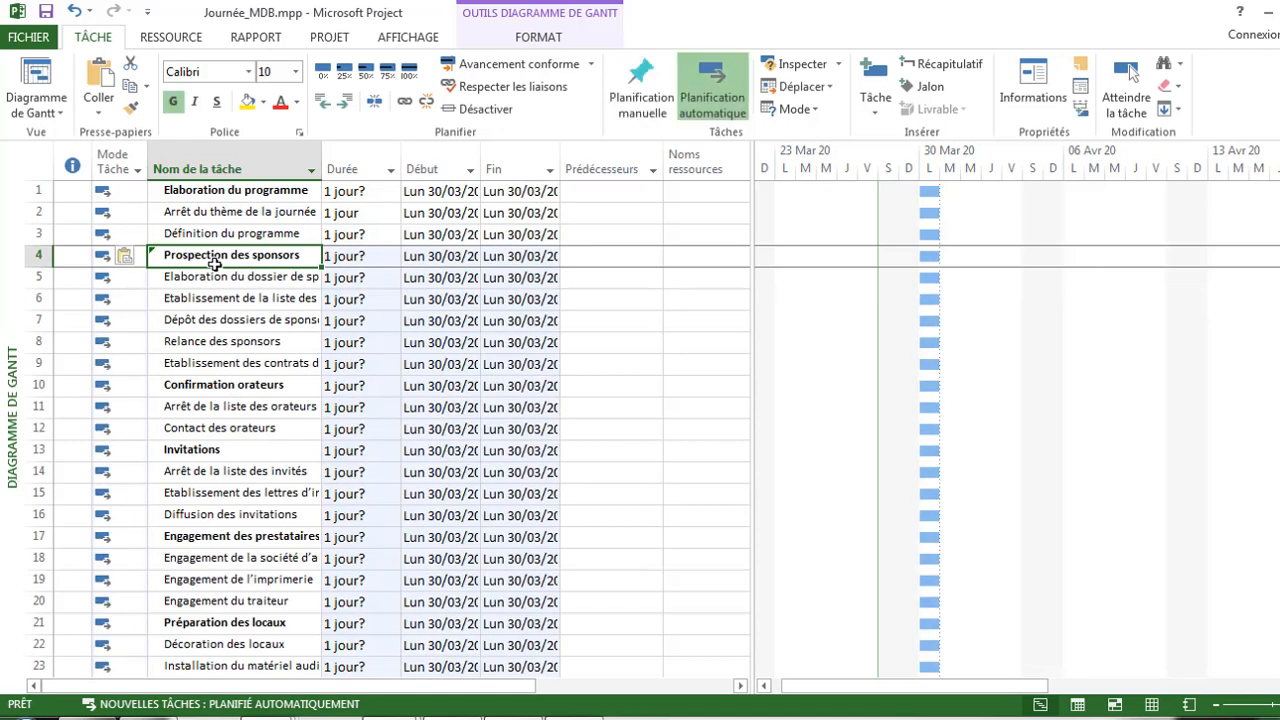
pyautogui.click(238, 358)
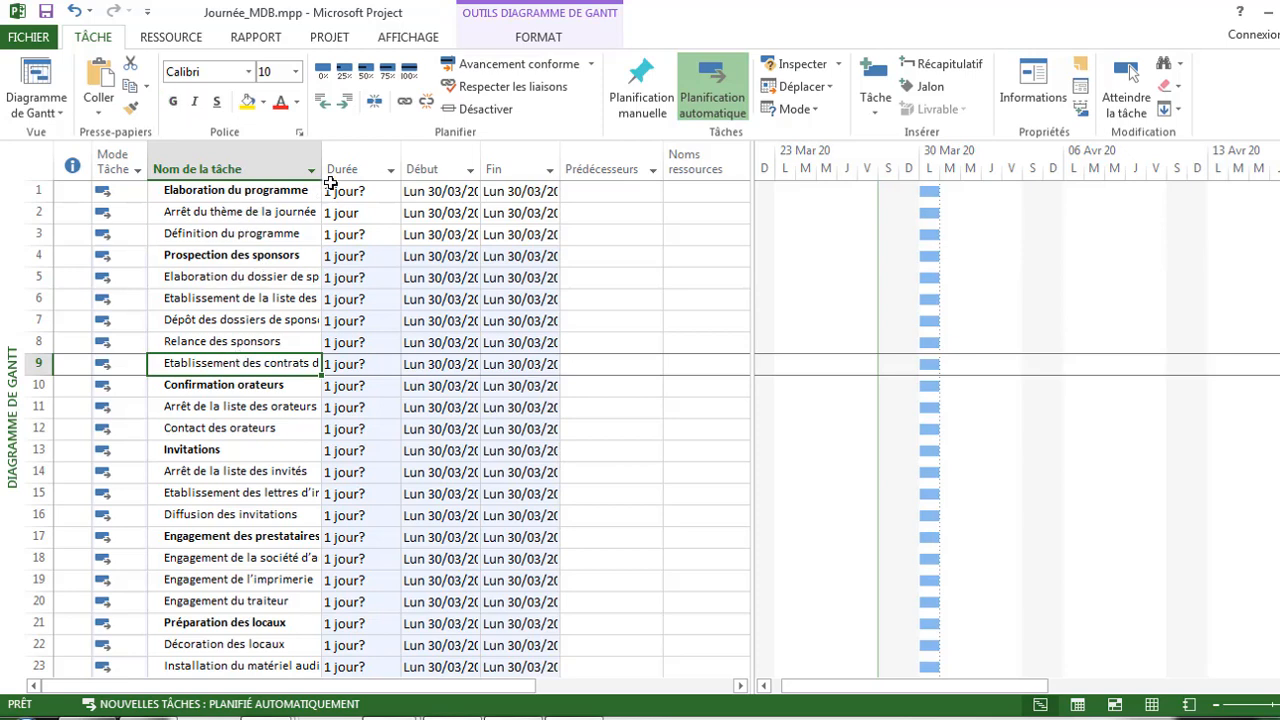
# Step: Widen the Nom de la tâche column of the Gantt table so the long task names have more room
pyautogui.moveTo(322, 166); pyautogui.dragTo(380, 166)
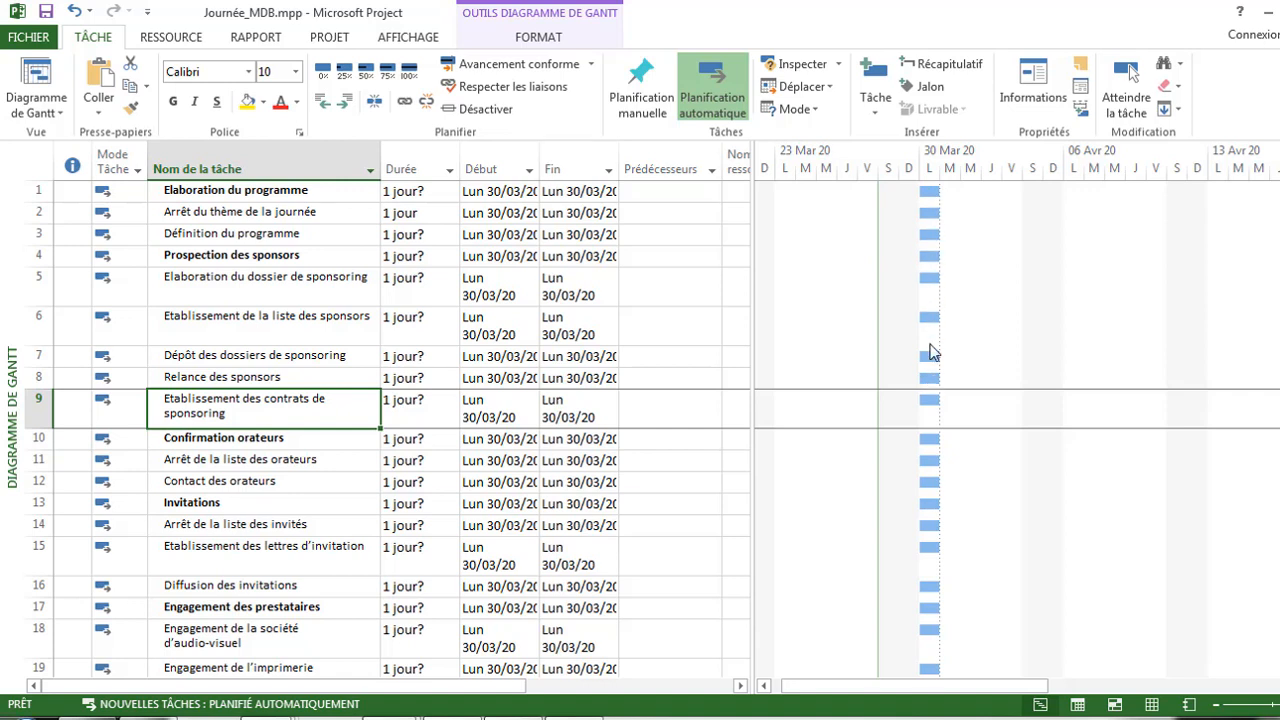
pyautogui.click(324, 250)
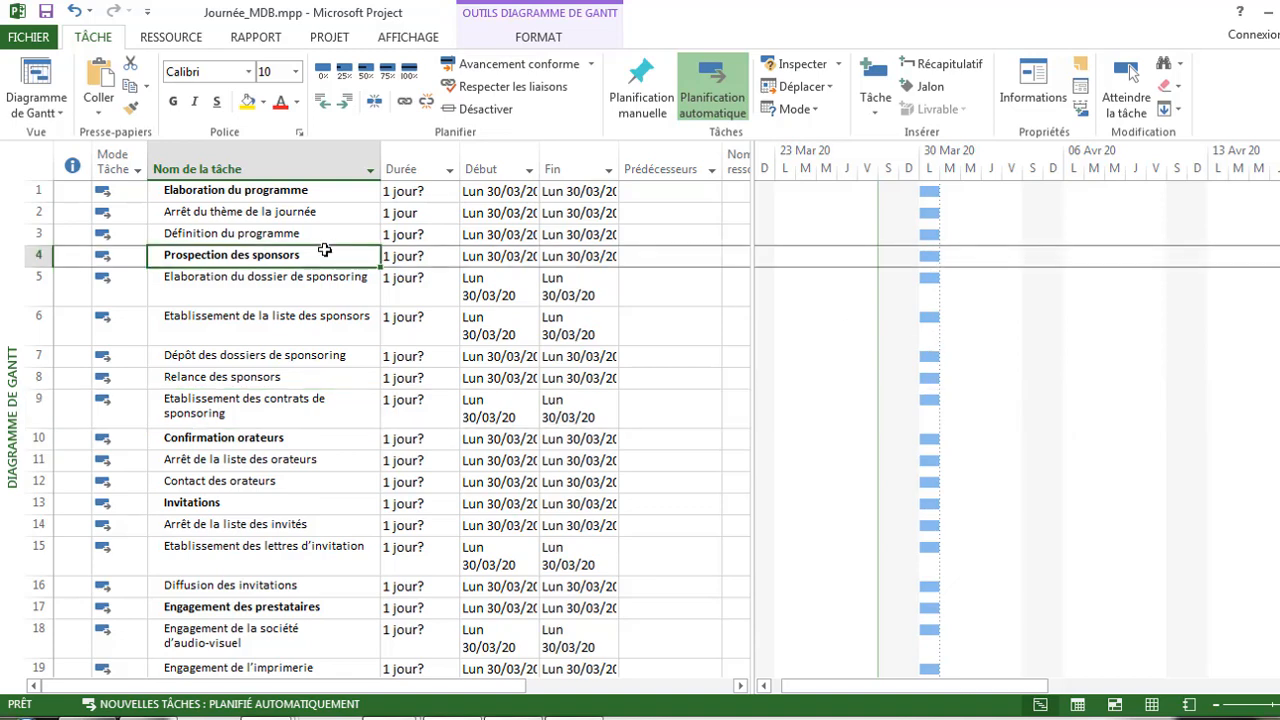
# Step: Examine the Structure de découpage du projet (WBS) table in Word for the tasks of each sous-lot, and return to Microsoft Project
pyautogui.hotkey('alt', 'Tab')
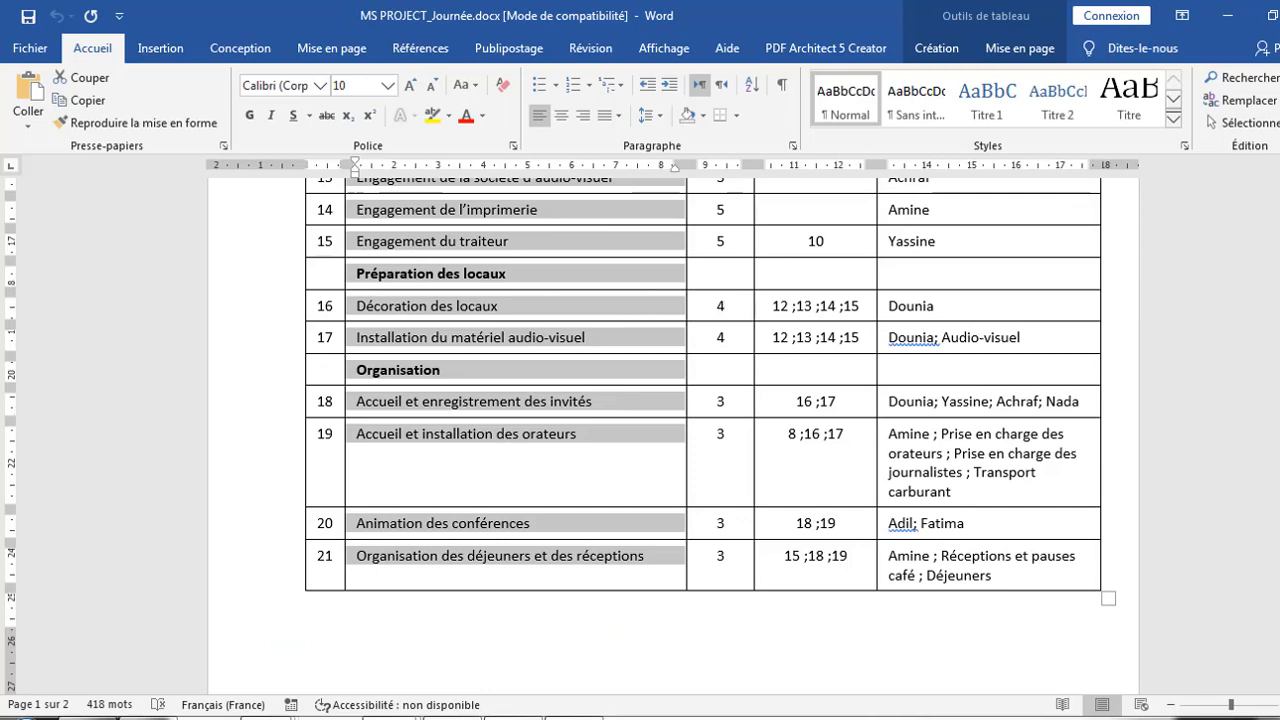
pyautogui.scroll(-10, 672, 440)
pyautogui.scroll(3, 672, 440)
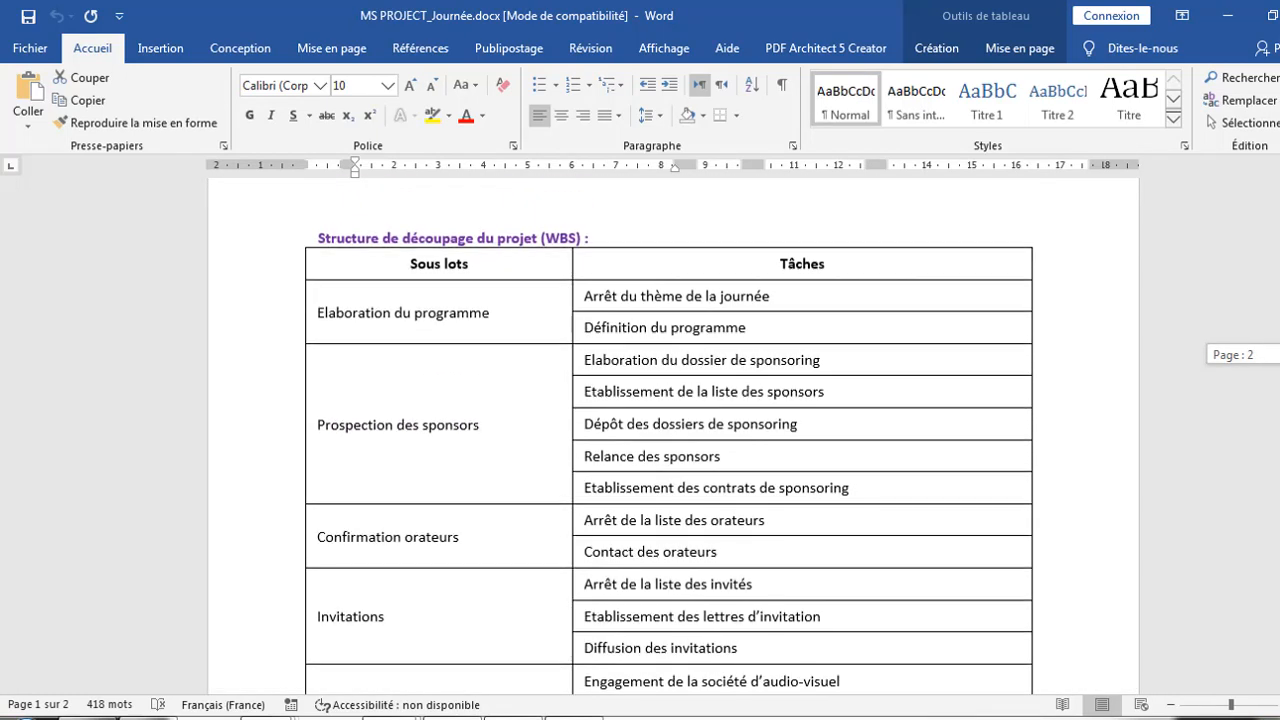
pyautogui.click(768, 292)
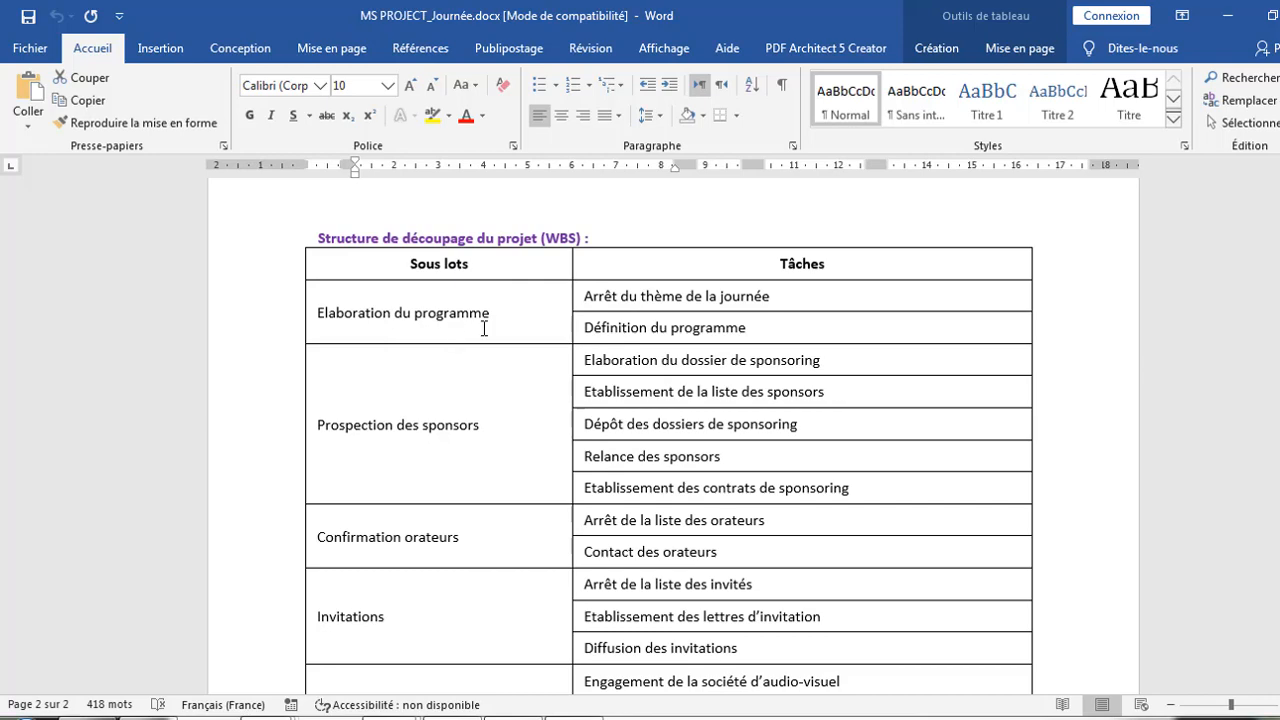
pyautogui.hotkey('alt', 'Tab')
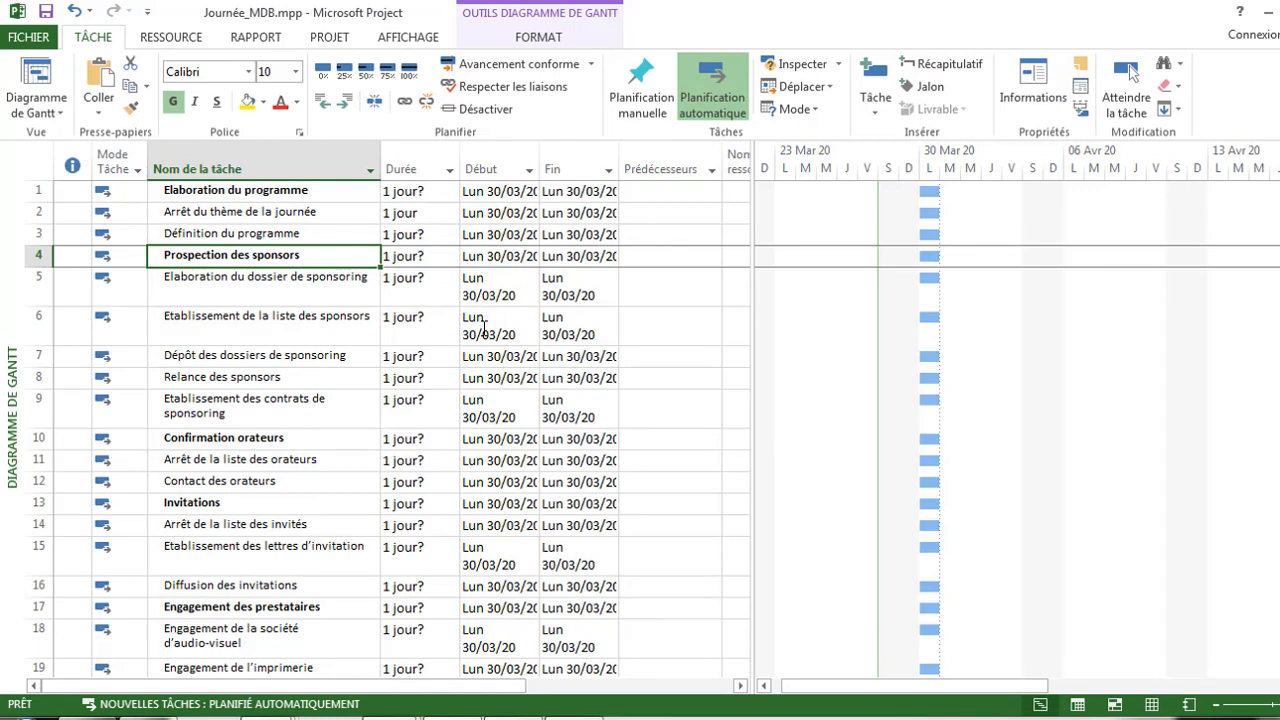
# Step: Indent Arrêt du thème de la journée and Définition du programme as subtasks of Elaboration du programme
pyautogui.click(35, 212)
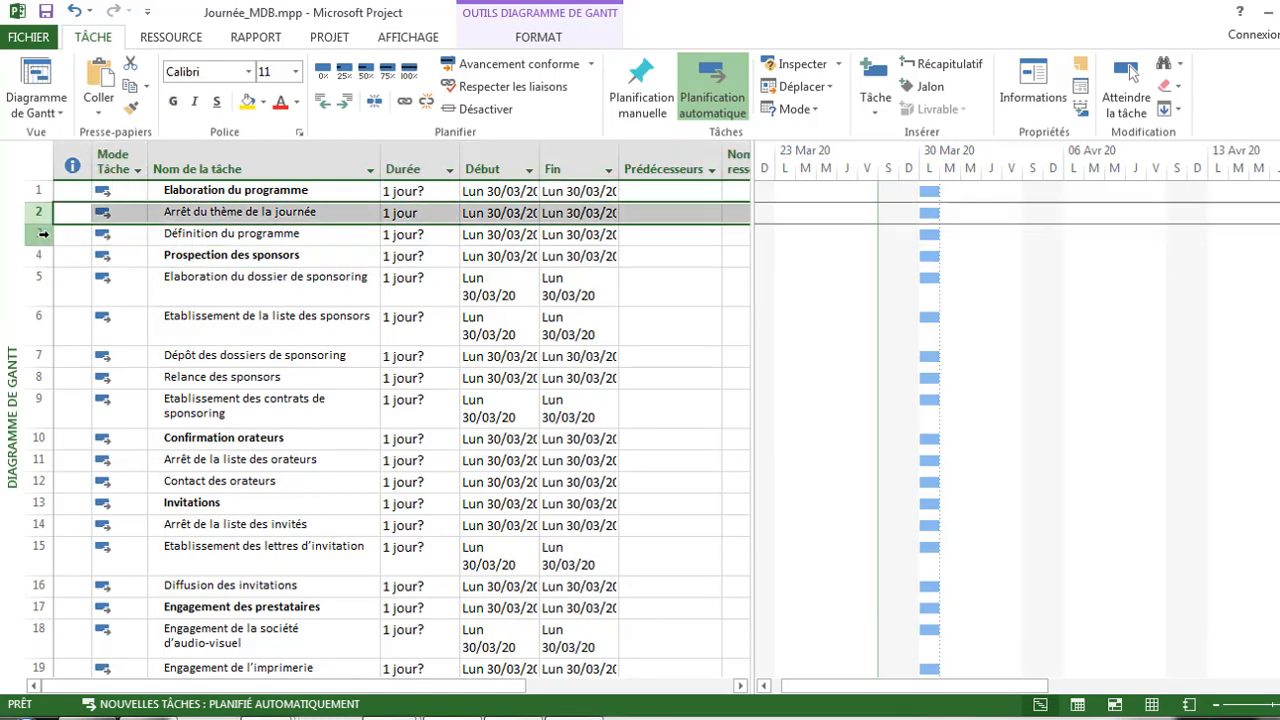
pyautogui.keyDown('shift'); pyautogui.click(42, 233); pyautogui.keyUp('shift')
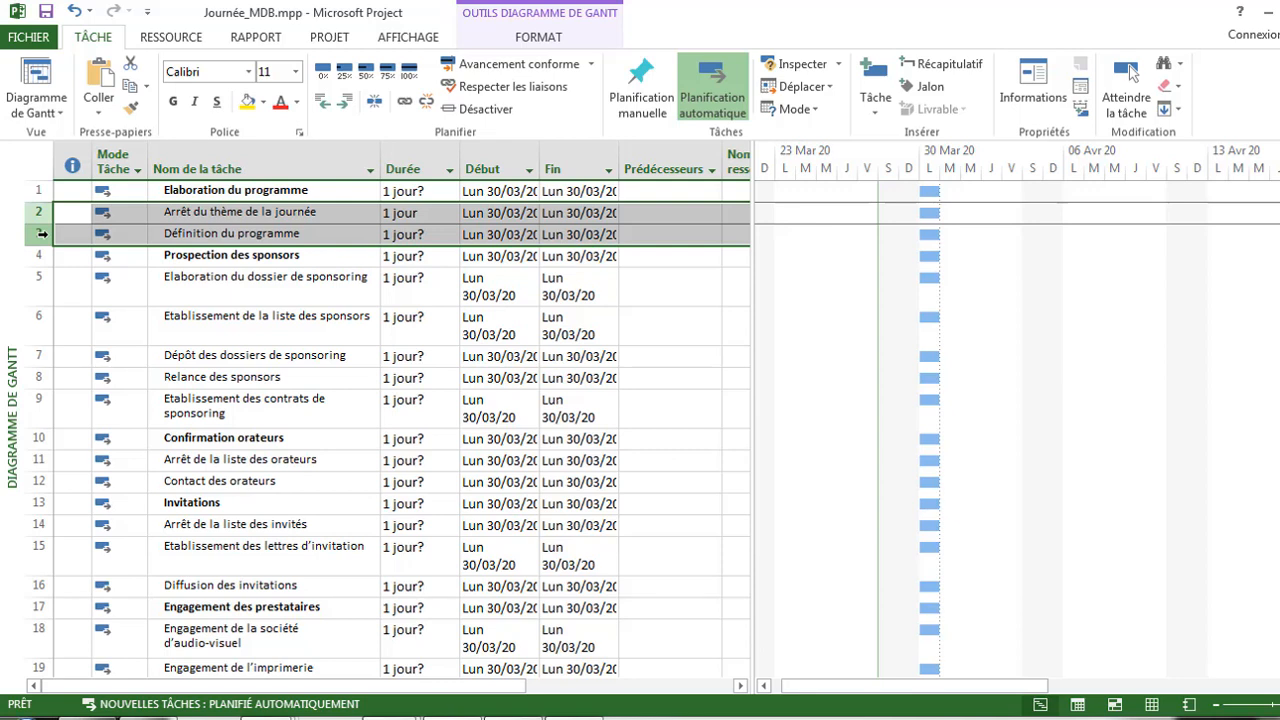
pyautogui.click(343, 102)
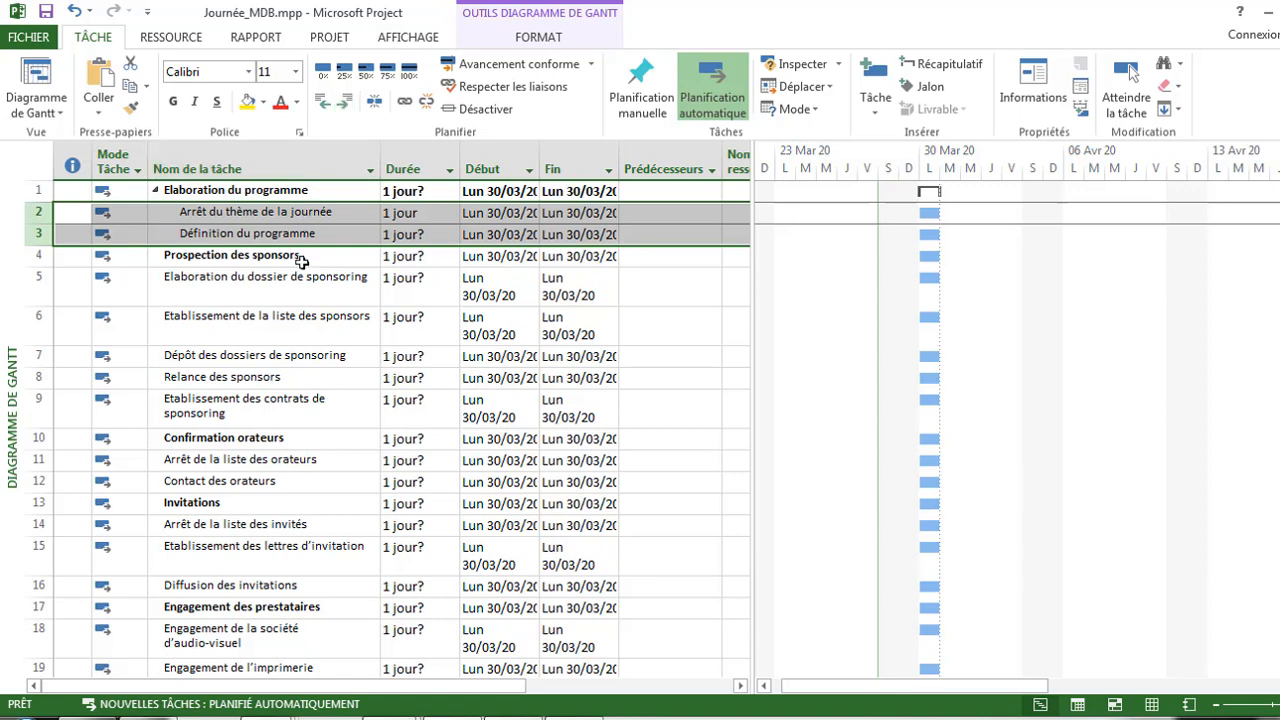
# Step: Indent tasks 5 to 9, from Elaboration du dossier de sponsoring to Etablissement des contrats de sponsoring, under Prospection des sponsors
pyautogui.click(290, 288)
pyautogui.click(236, 191)
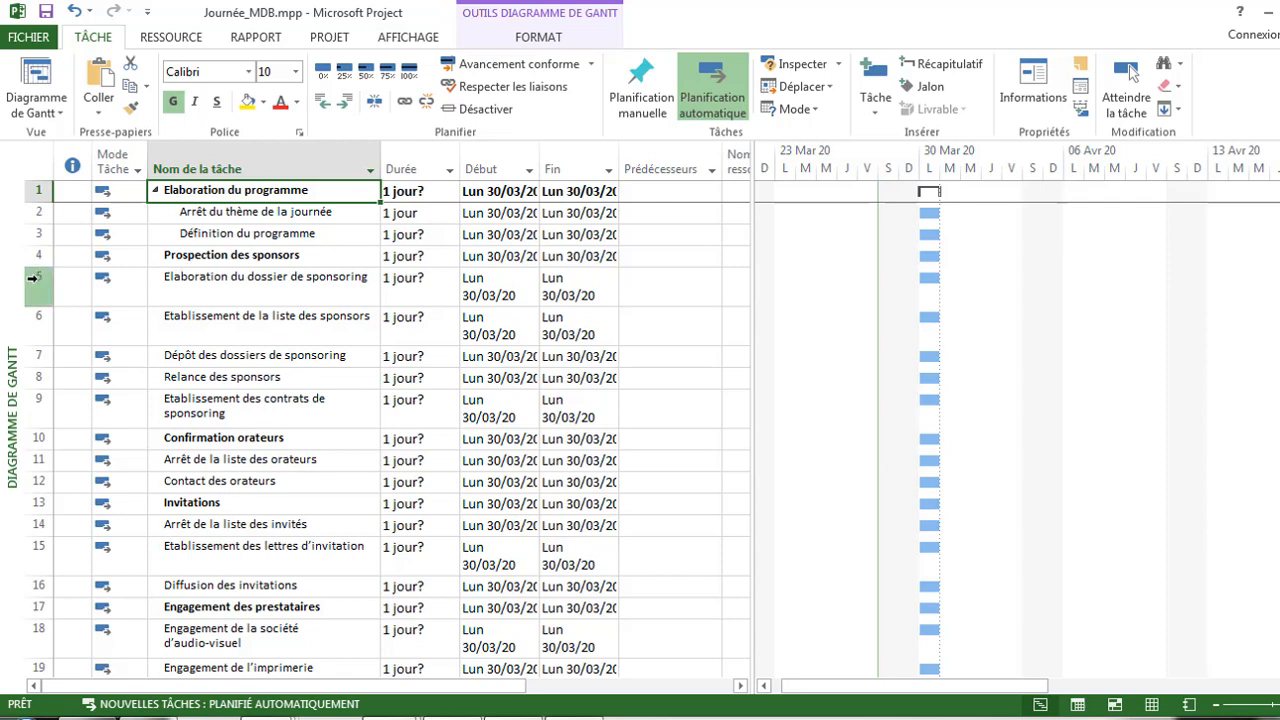
pyautogui.moveTo(32, 279); pyautogui.dragTo(22, 410)
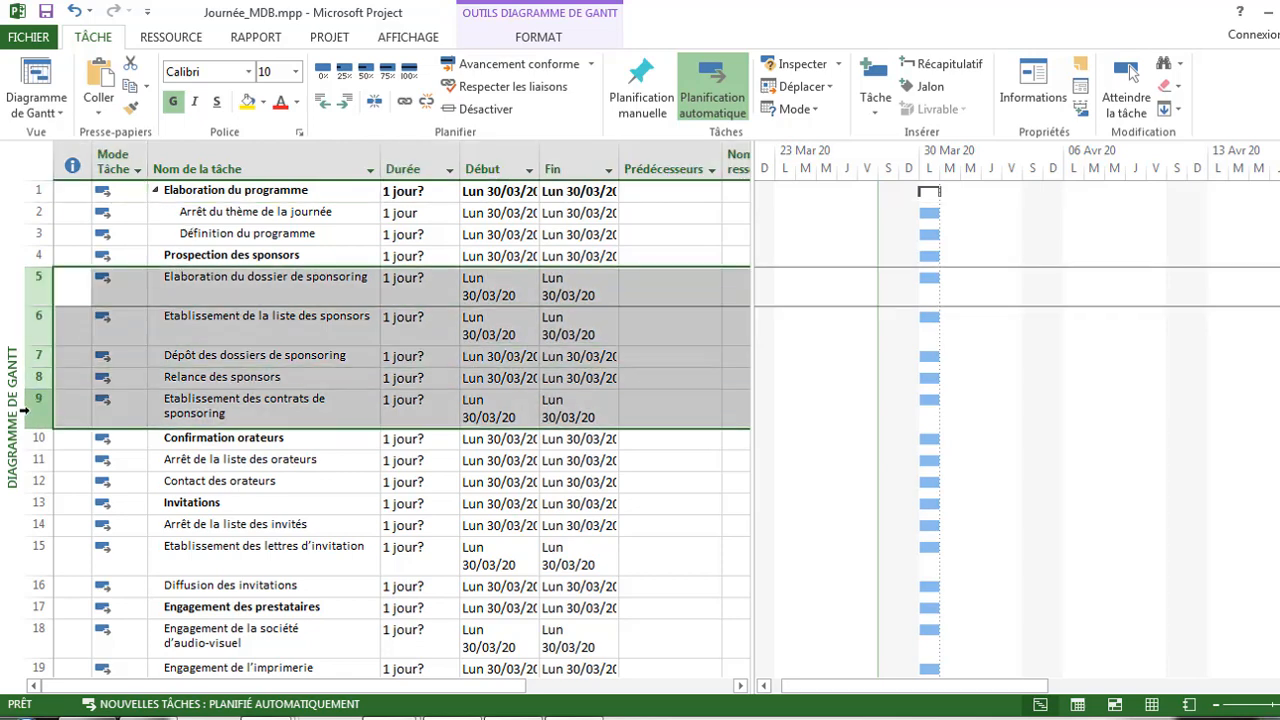
pyautogui.click(347, 102)
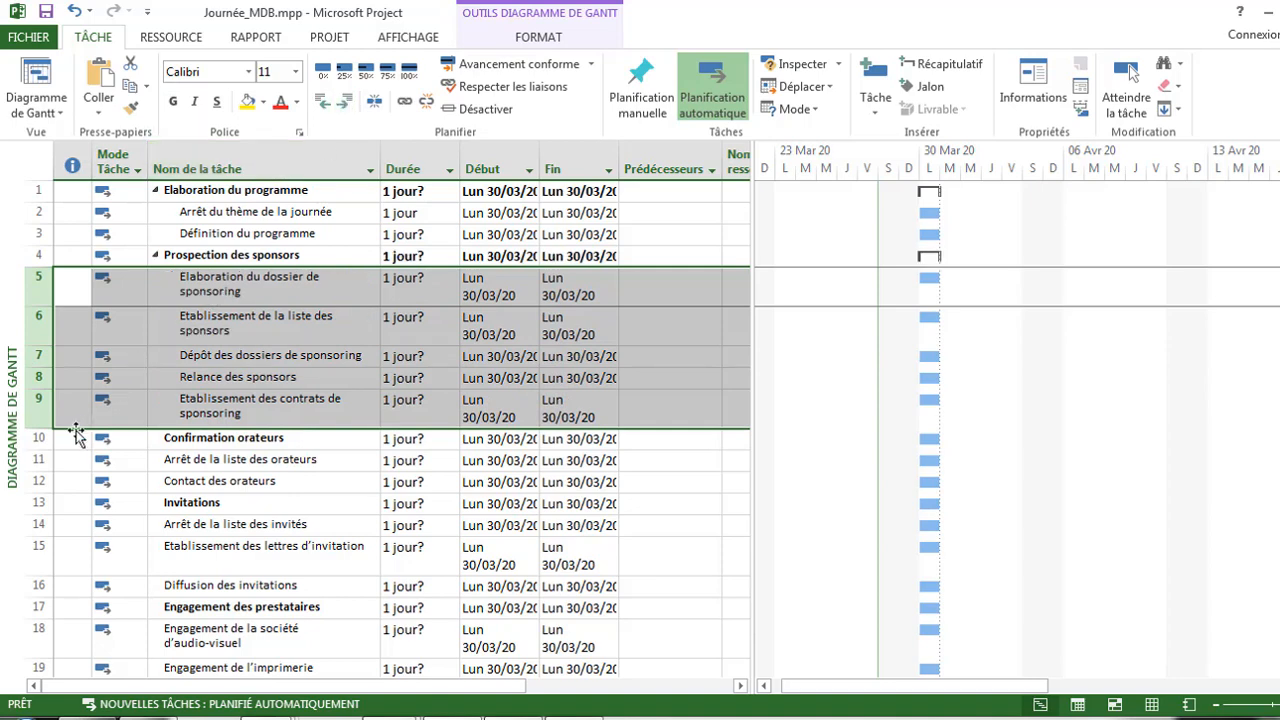
pyautogui.moveTo(40, 440); pyautogui.dragTo(40, 500)
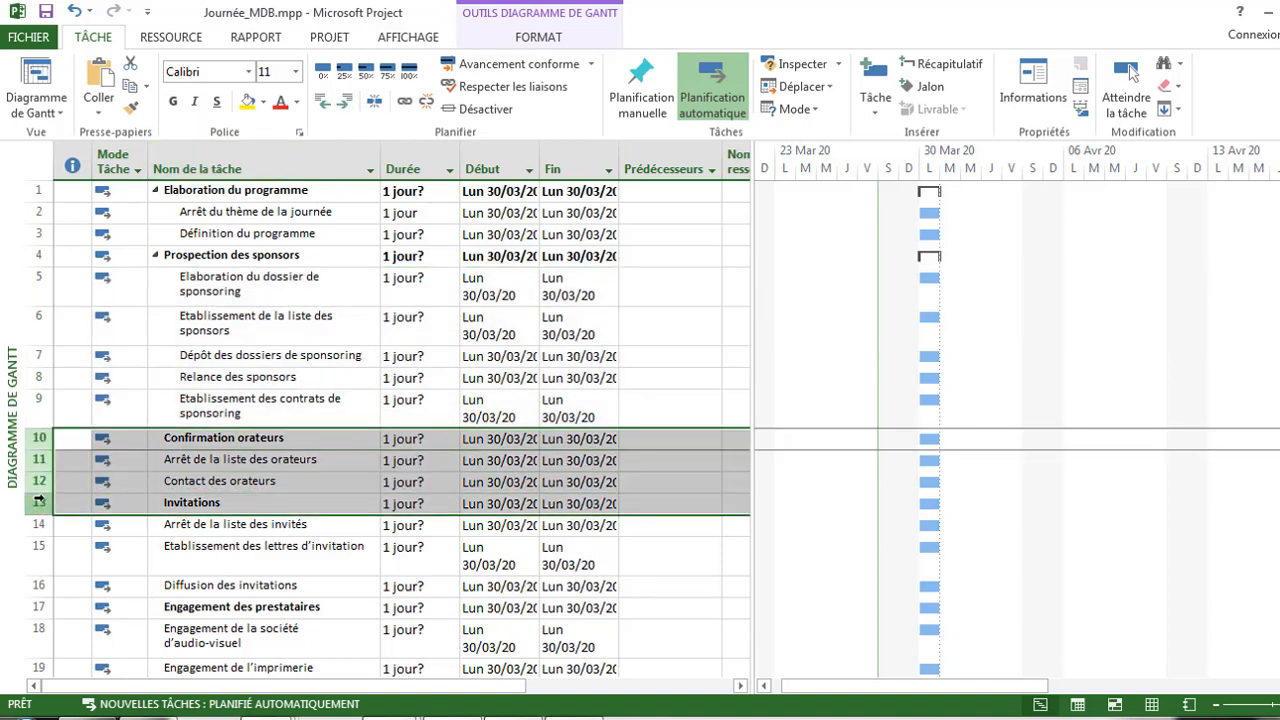
pyautogui.click(345, 103)
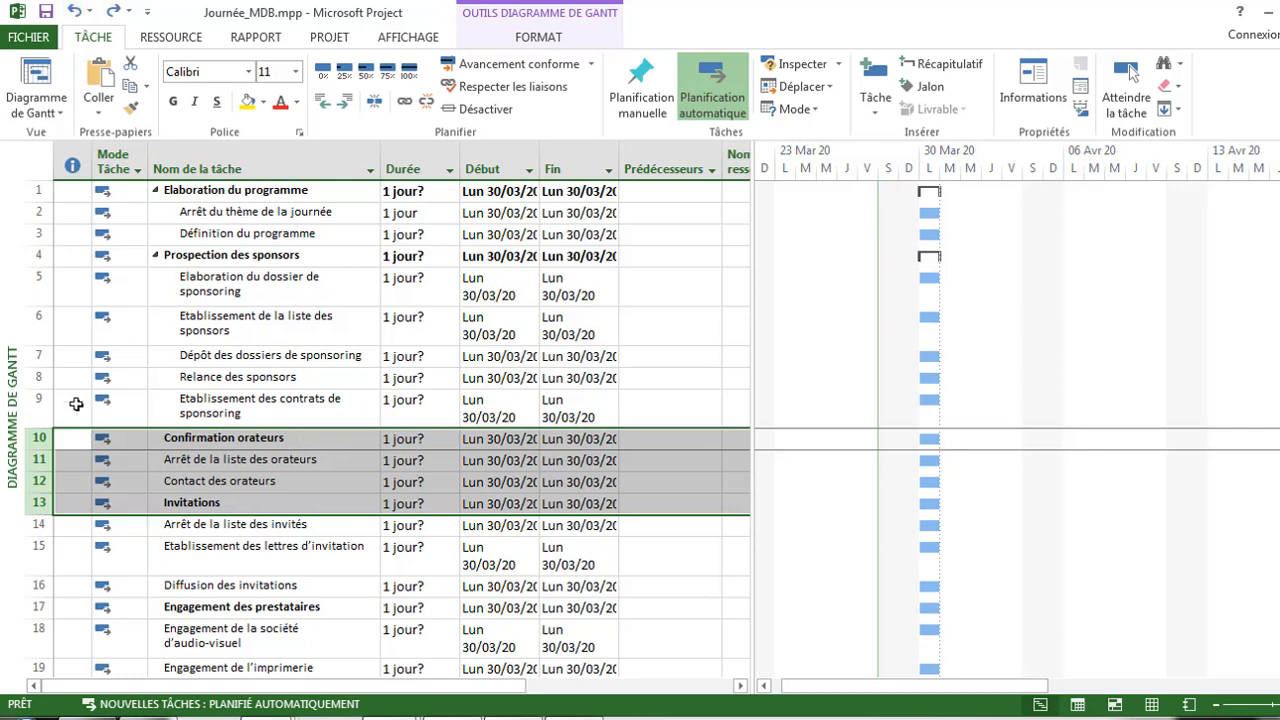
pyautogui.click(213, 470)
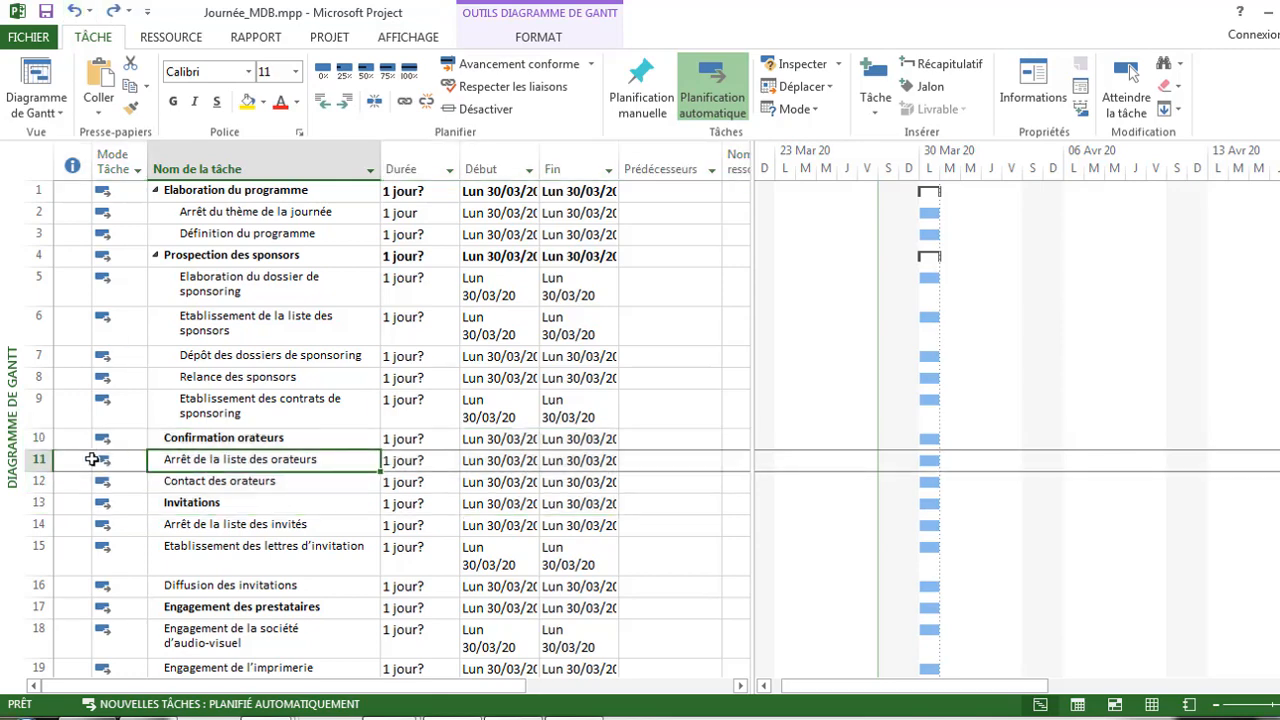
# Step: Indent Arrêt de la liste des orateurs and Contact des orateurs under Confirmation orateurs, keeping Invitations at the top outline level
pyautogui.moveTo(38, 460); pyautogui.dragTo(38, 502)
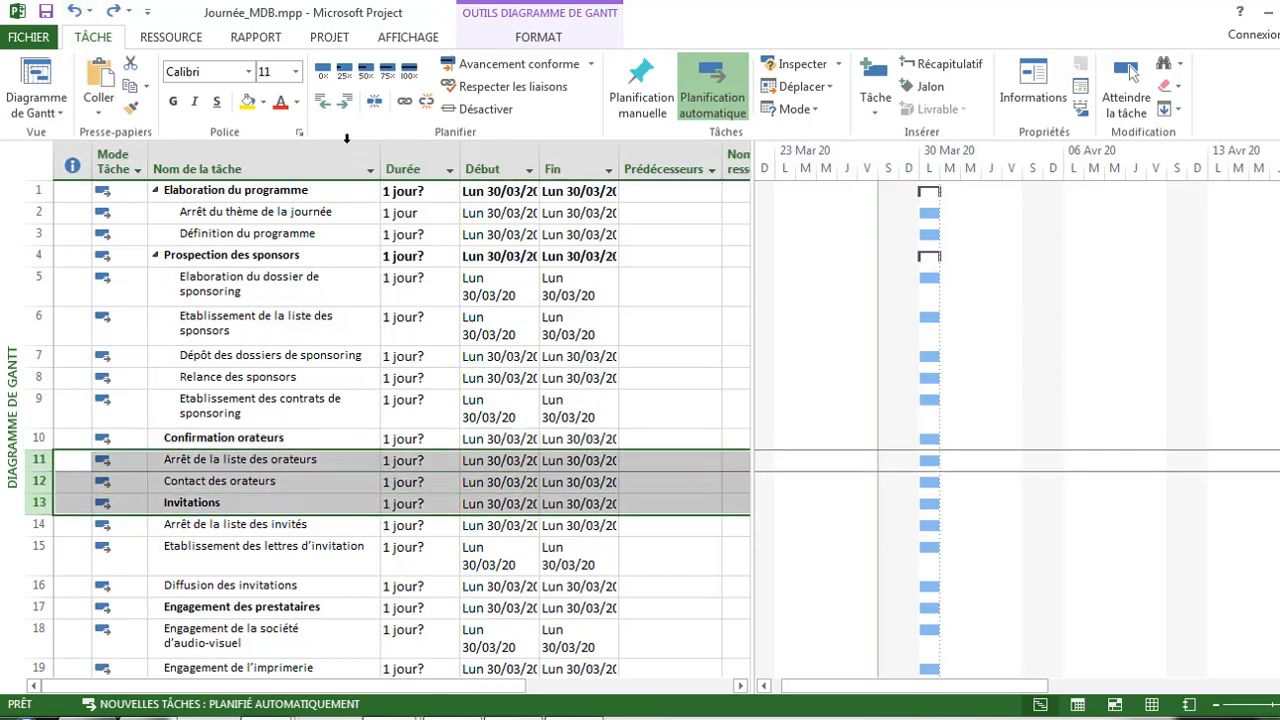
pyautogui.click(344, 101)
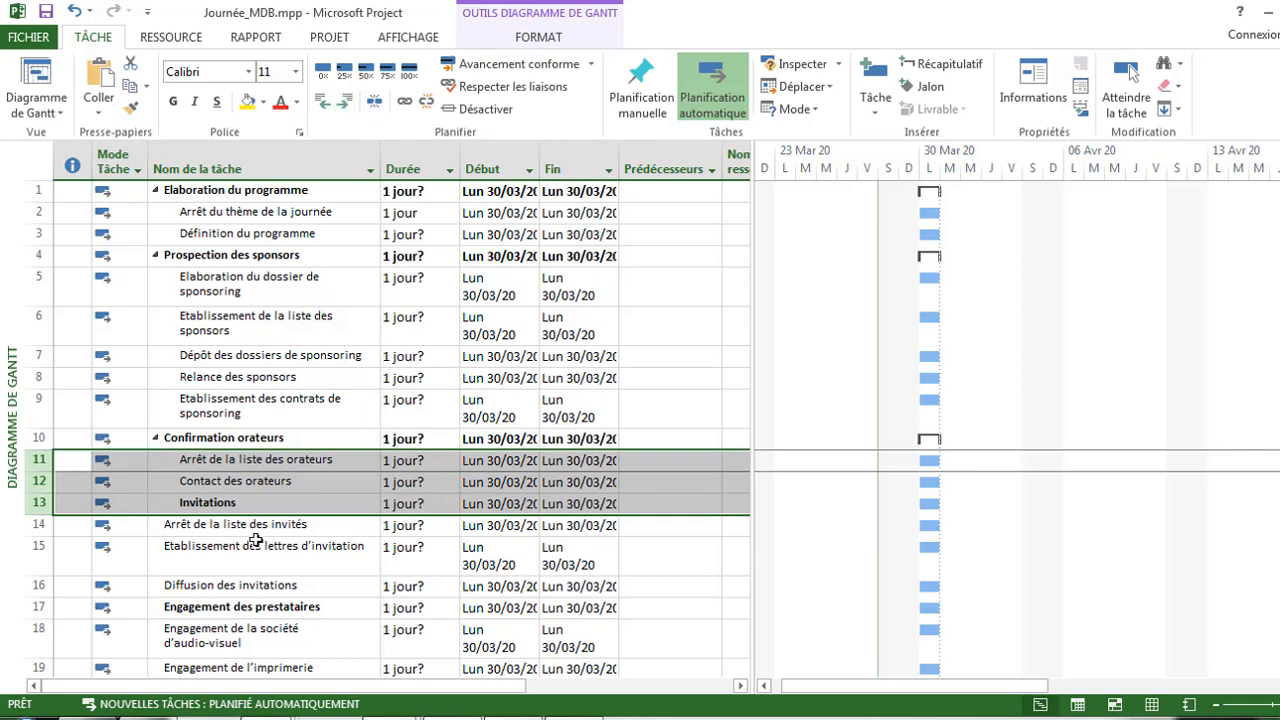
pyautogui.click(256, 543)
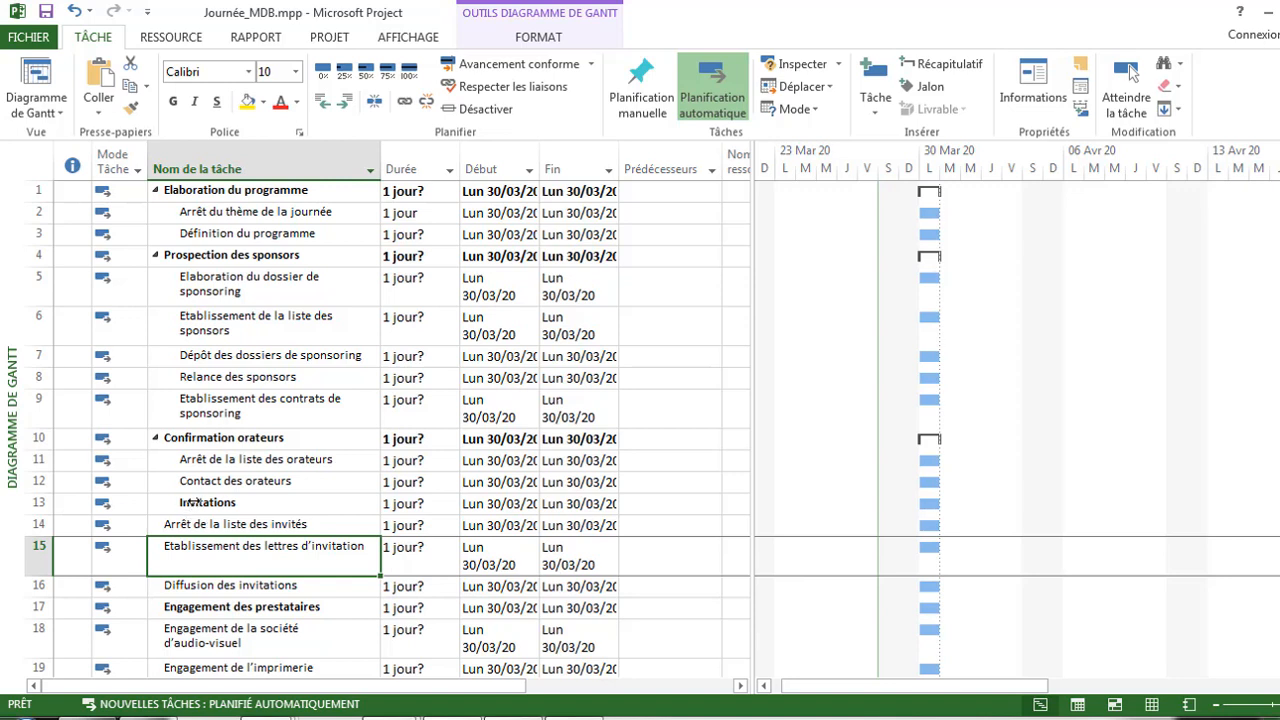
pyautogui.click(38, 503)
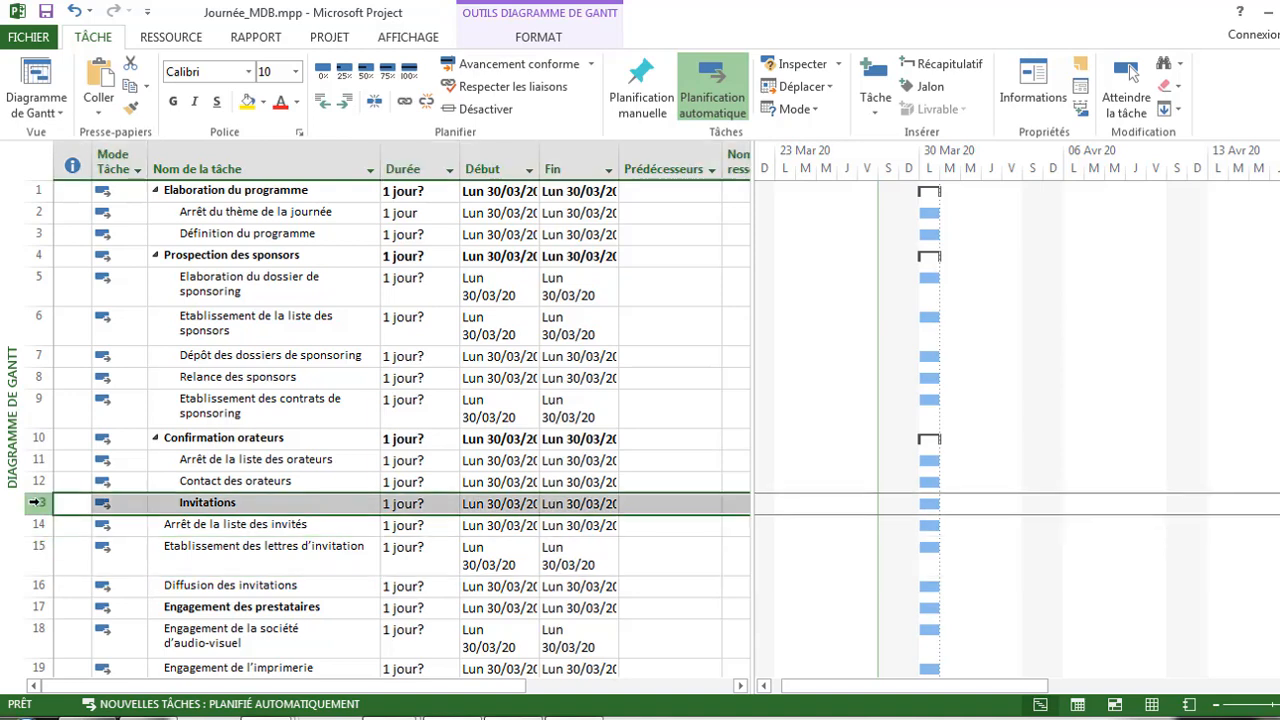
pyautogui.click(322, 103)
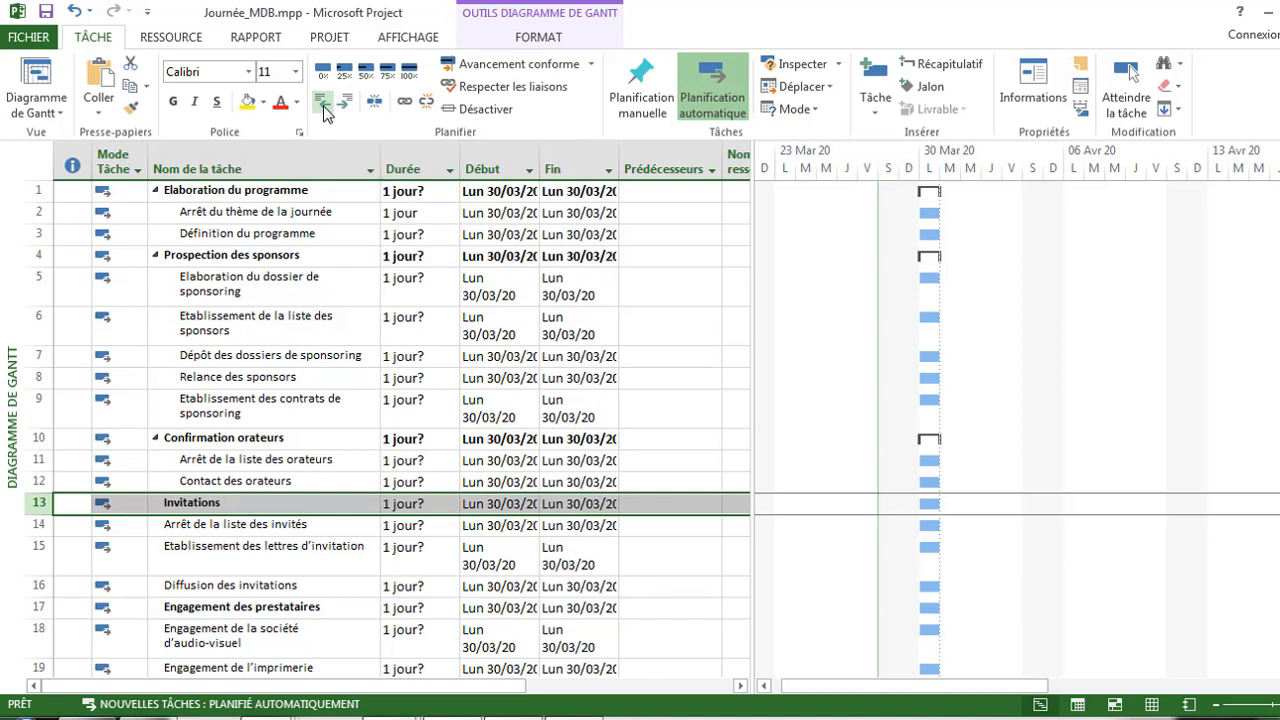
# Step: Indent Arrêt de la liste des invités, Etablissement des lettres d'invitation and Diffusion des invitations as subtasks of Invitations
pyautogui.click(246, 543)
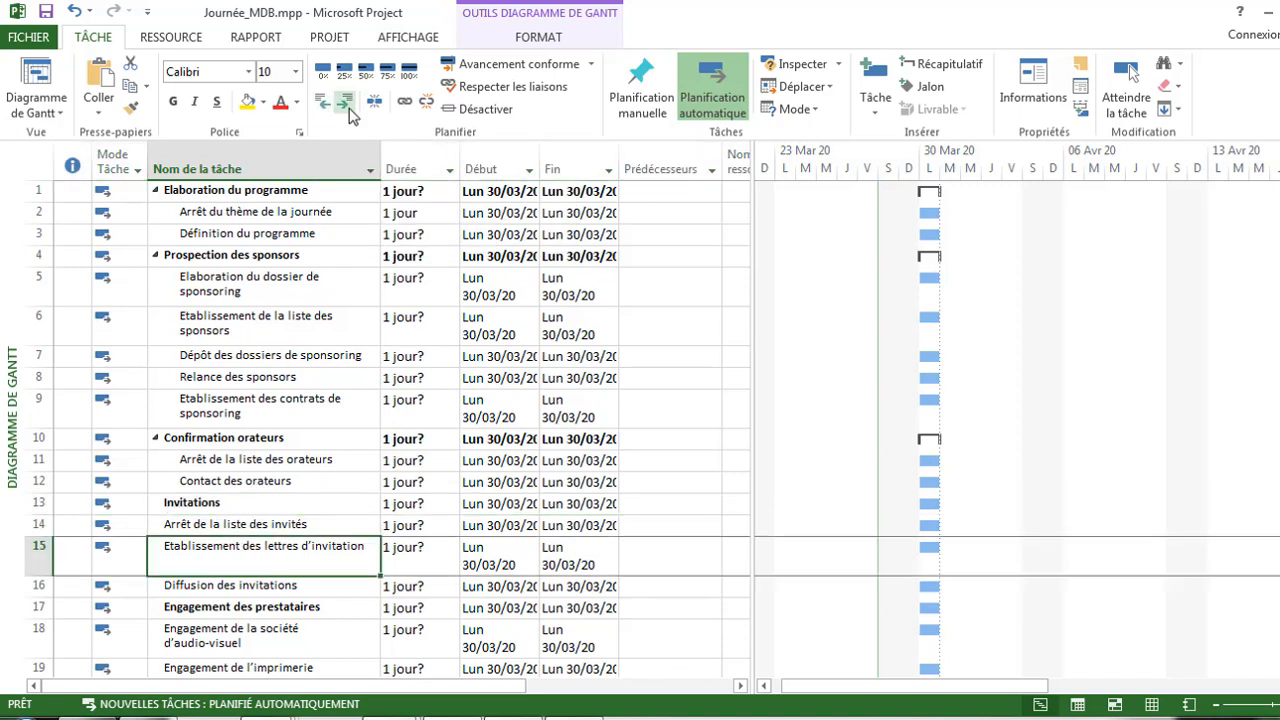
pyautogui.click(240, 545)
pyautogui.click(36, 526)
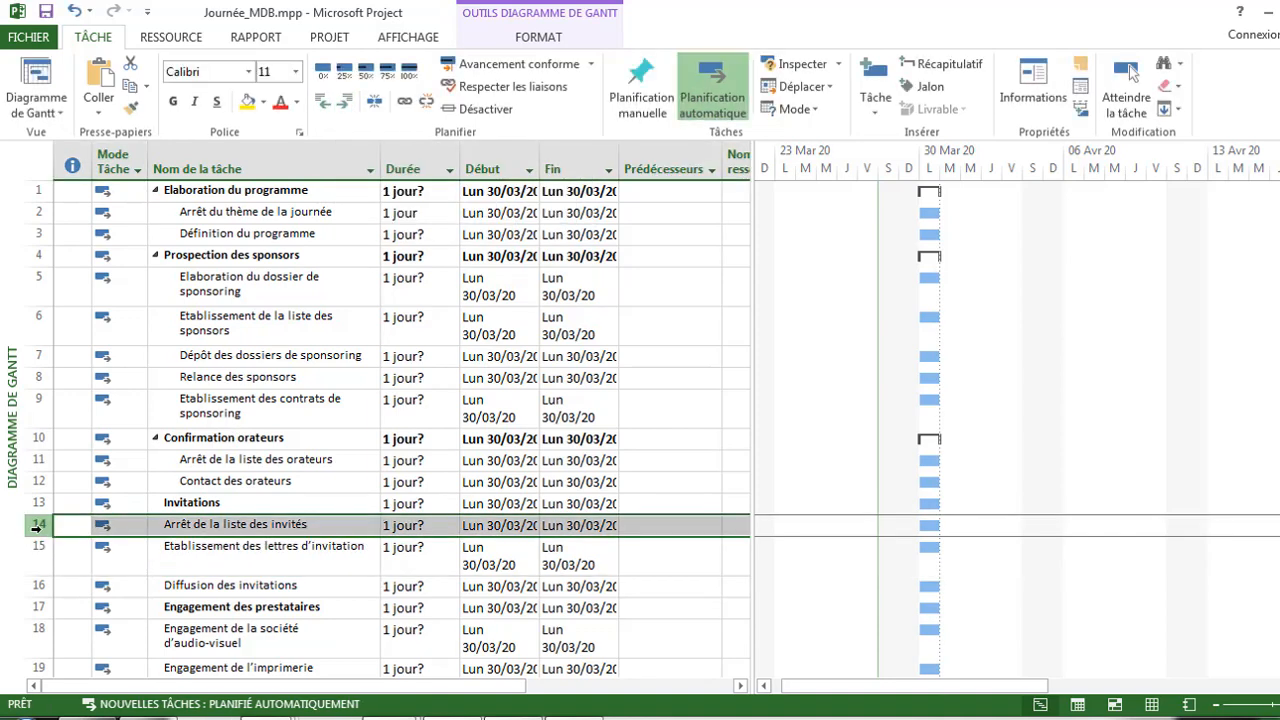
pyautogui.moveTo(36, 529)
pyautogui.mouseDown()
pyautogui.moveTo(38, 570)
pyautogui.moveTo(35, 531)
pyautogui.mouseUp()
pyautogui.click(77, 551)
pyautogui.moveTo(36, 525); pyautogui.dragTo(38, 588)
pyautogui.click(345, 102)
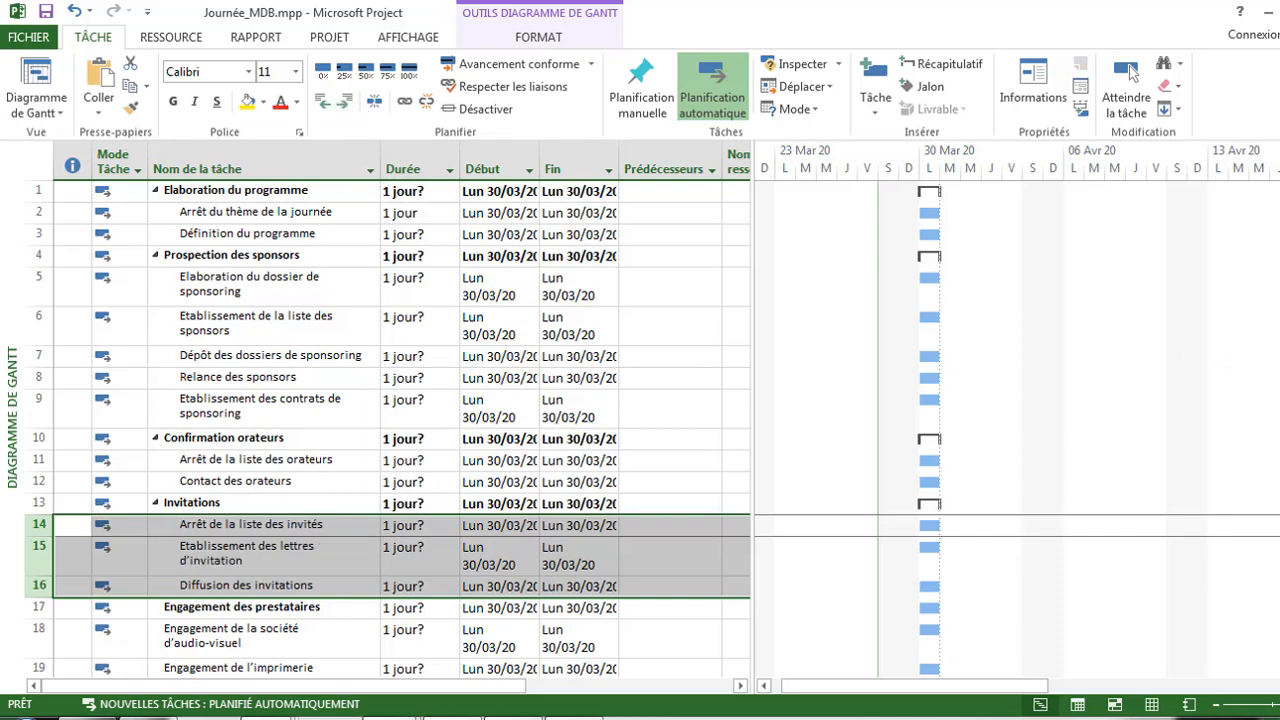
# Step: Indent Engagement de la société d'audio-visuel, Engagement de l'imprimerie and Engagement du traiteur as subtasks of Engagement des prestataires
pyautogui.scroll(-4, 1003, 452)
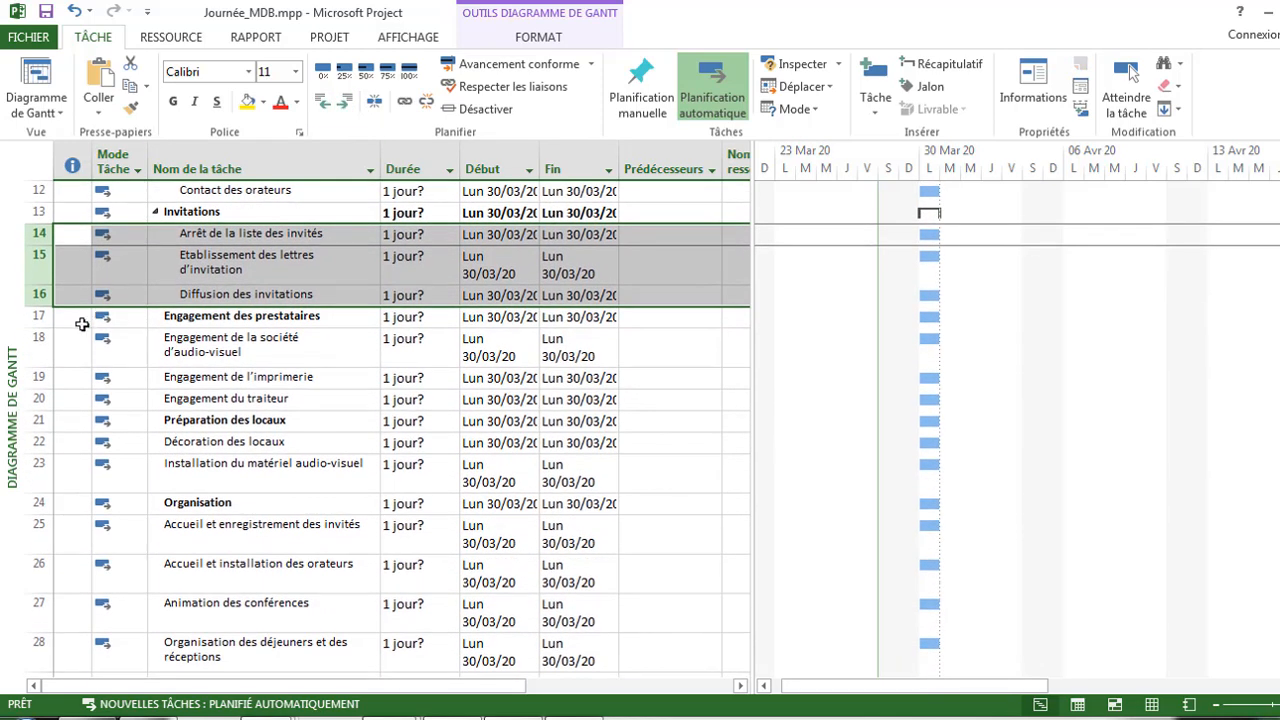
pyautogui.moveTo(38, 340); pyautogui.dragTo(38, 442)
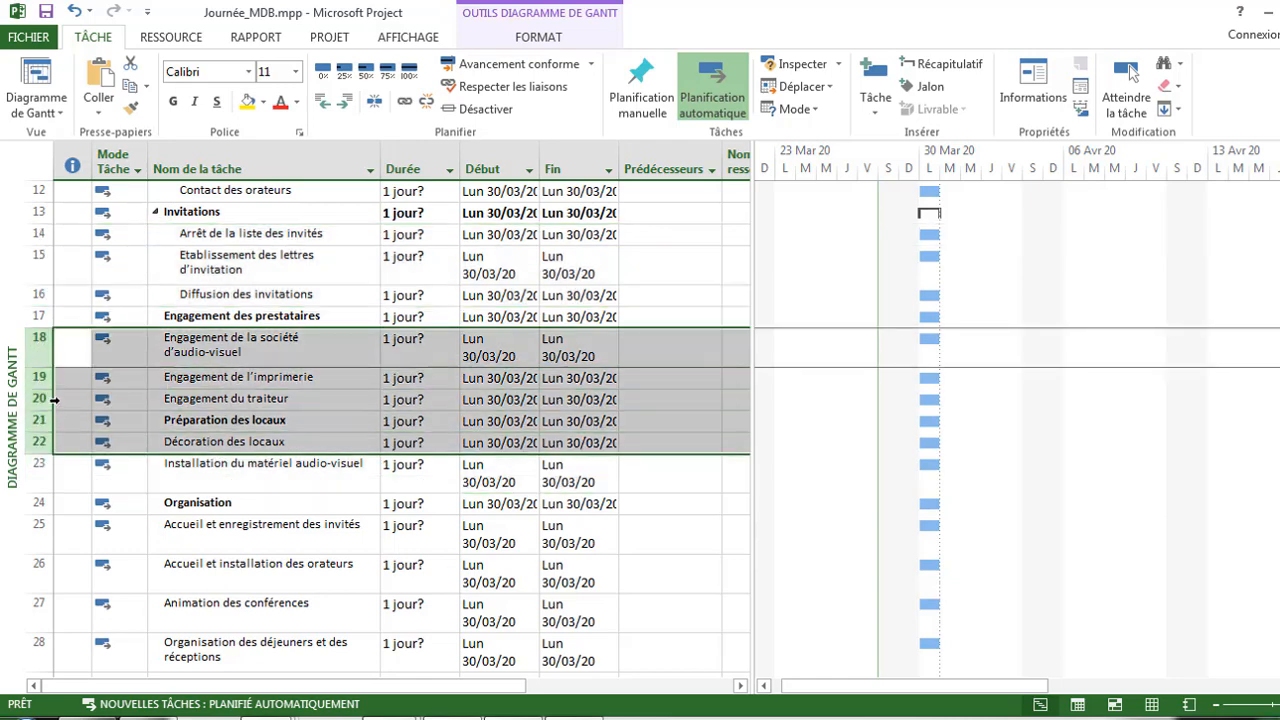
pyautogui.moveTo(52, 399); pyautogui.dragTo(50, 399)
pyautogui.click(345, 102)
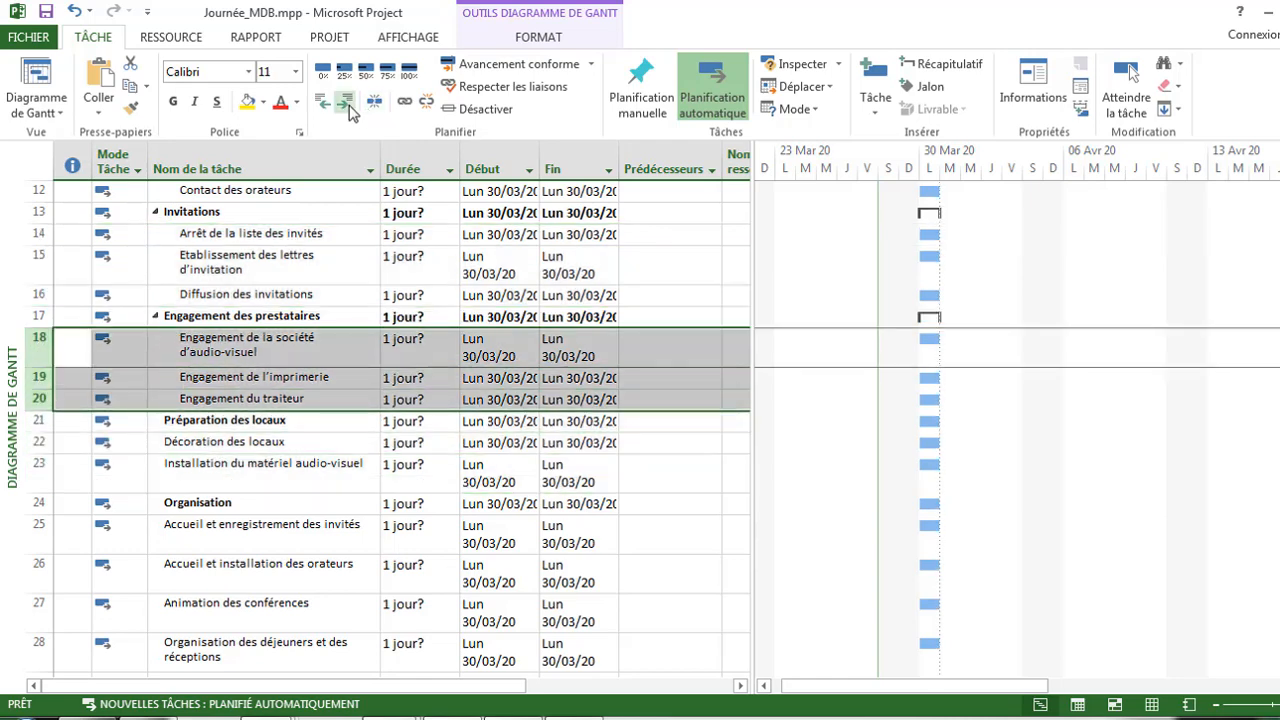
# Step: Indent tasks 22 and 23 under Préparation des locaux and tasks 25 to 28 under Organisation
pyautogui.moveTo(34, 442); pyautogui.dragTo(32, 478)
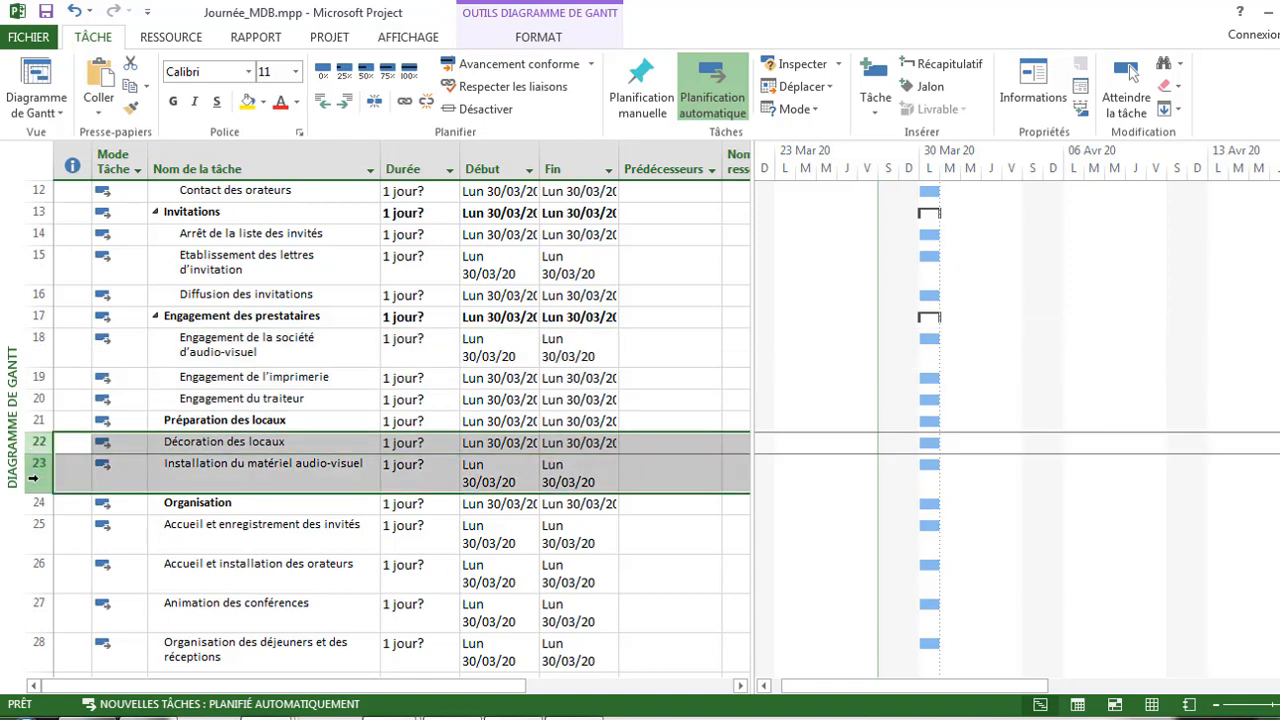
pyautogui.click(345, 102)
pyautogui.click(40, 531)
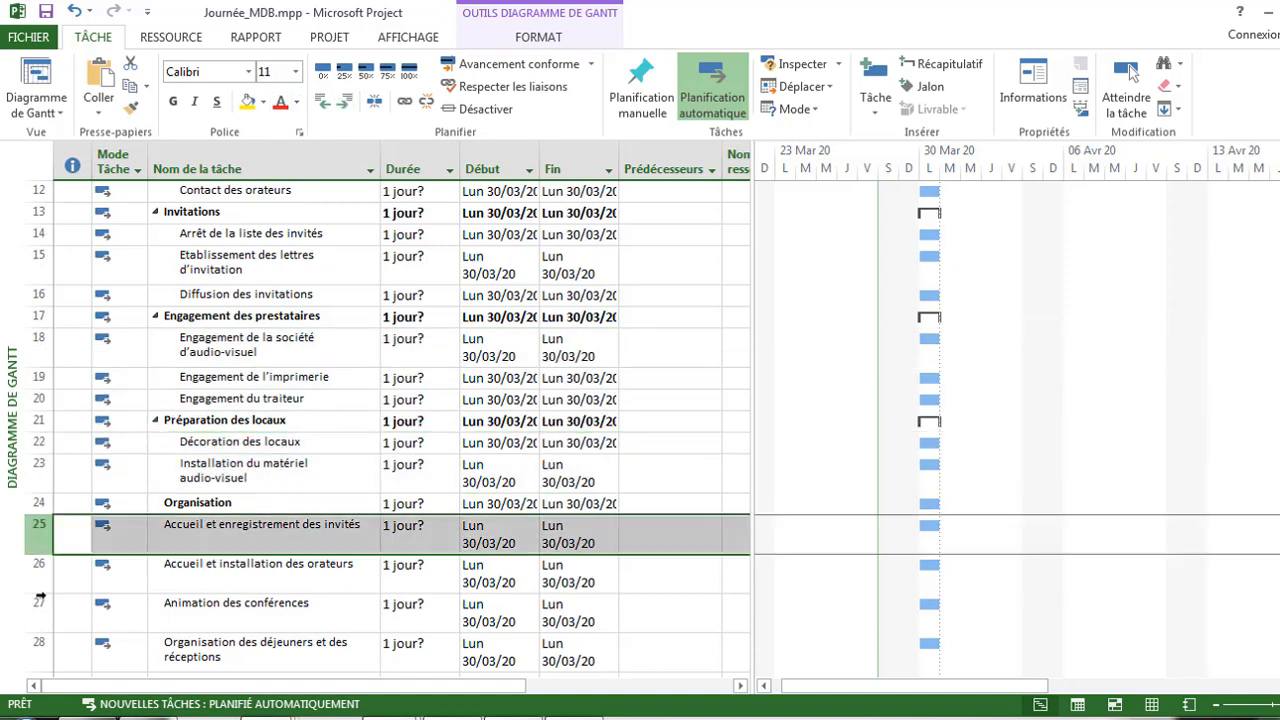
pyautogui.moveTo(40, 598); pyautogui.dragTo(38, 652)
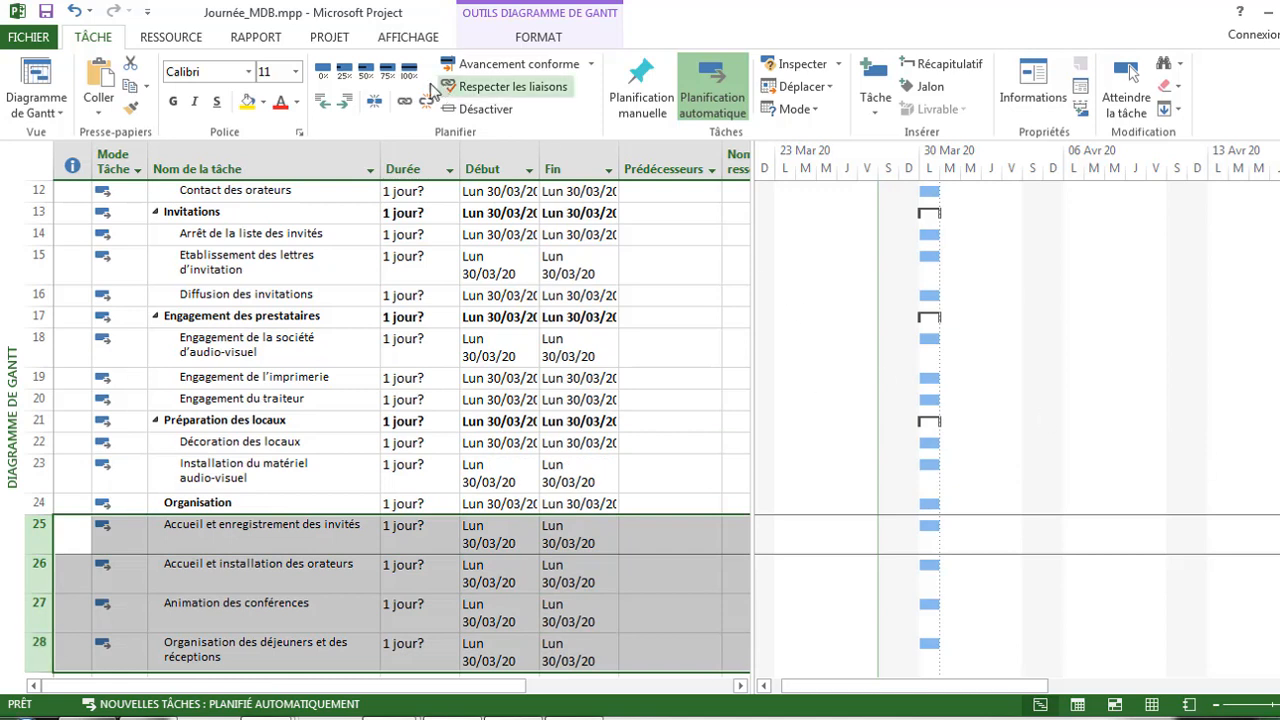
pyautogui.click(345, 102)
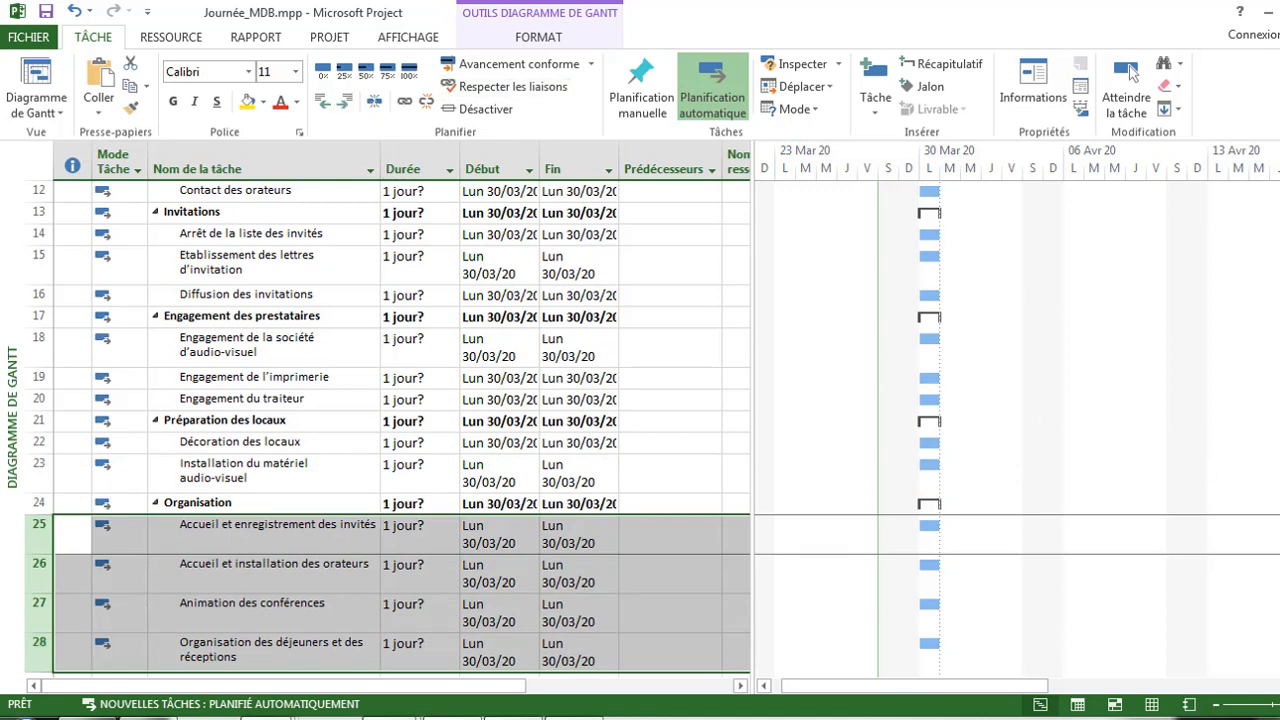
# Step: Collapse every summary task from Elaboration du programme through Organisation, and expand Organisation again
pyautogui.scroll(4, 660, 430)
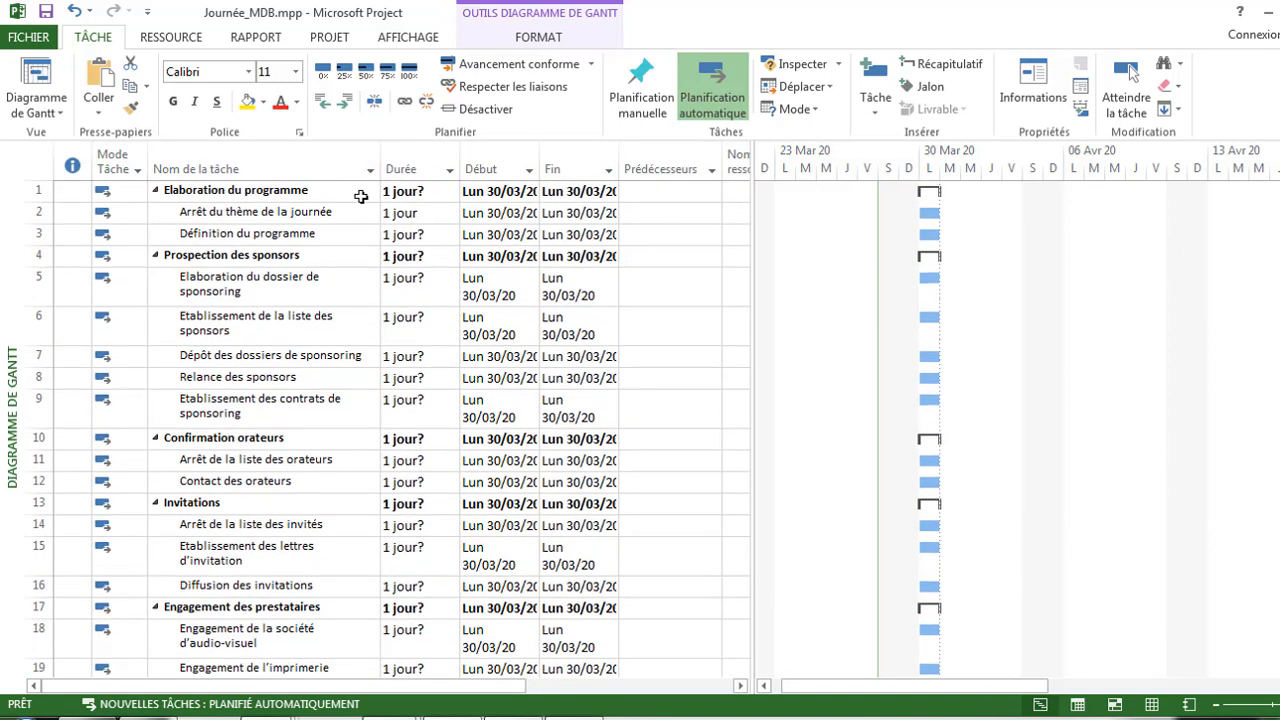
pyautogui.click(157, 190)
pyautogui.click(156, 190)
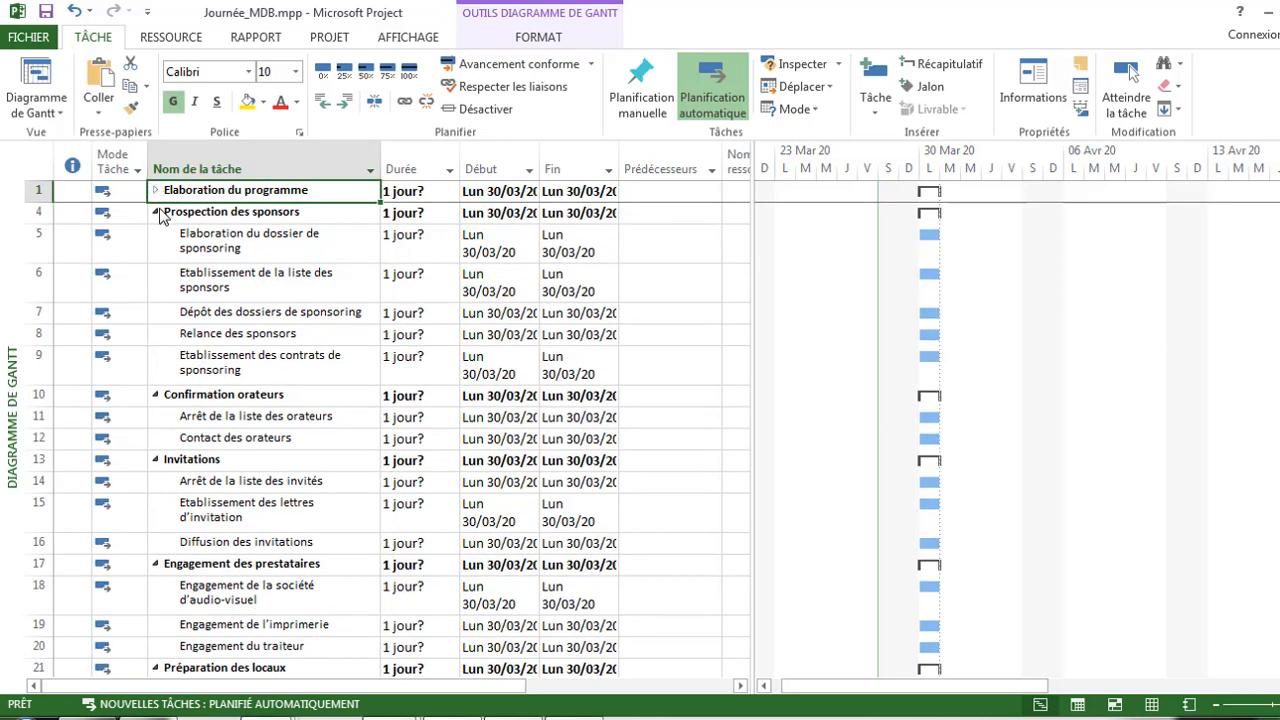
pyautogui.click(156, 212)
pyautogui.click(156, 234)
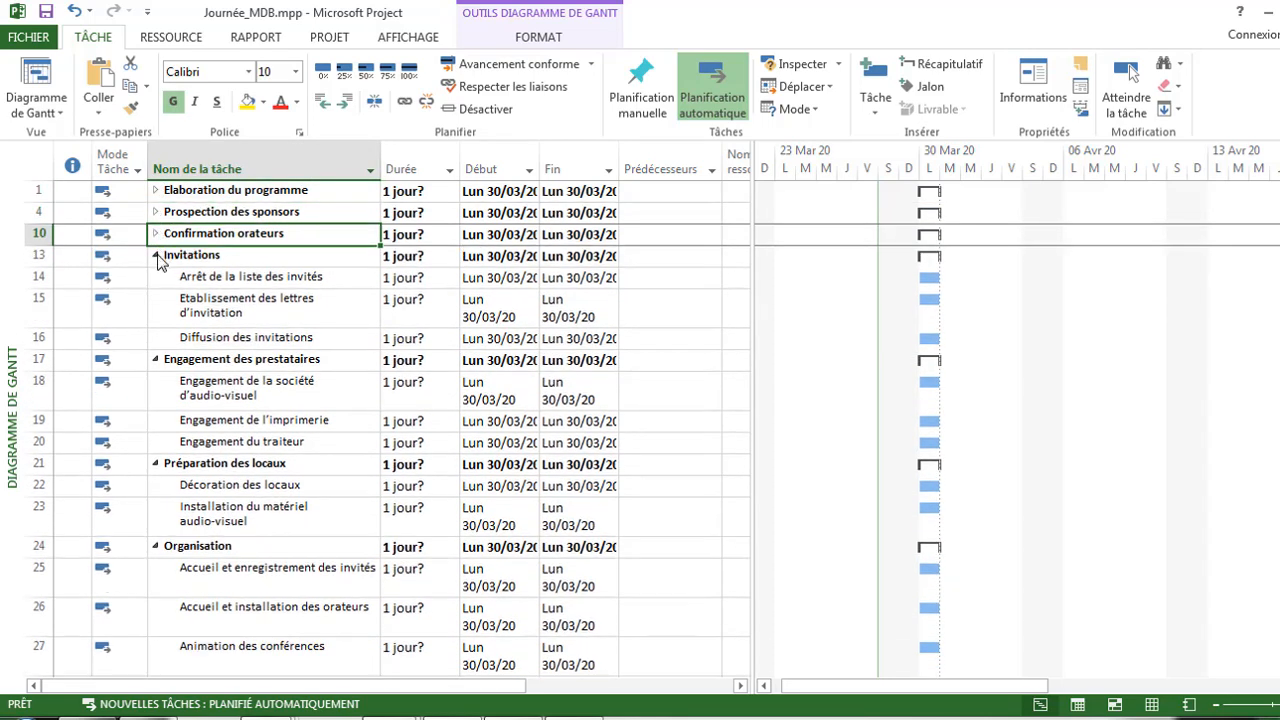
pyautogui.click(156, 255)
pyautogui.click(156, 277)
pyautogui.click(156, 299)
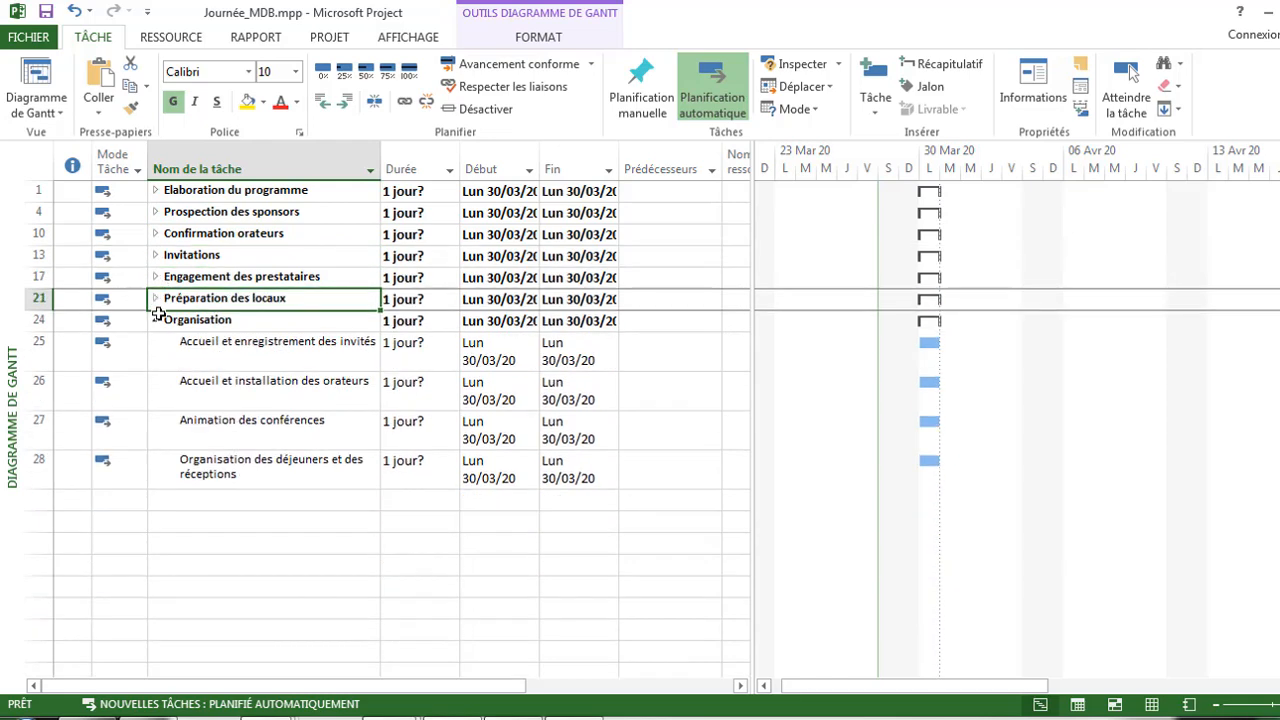
pyautogui.click(156, 320)
pyautogui.click(156, 320)
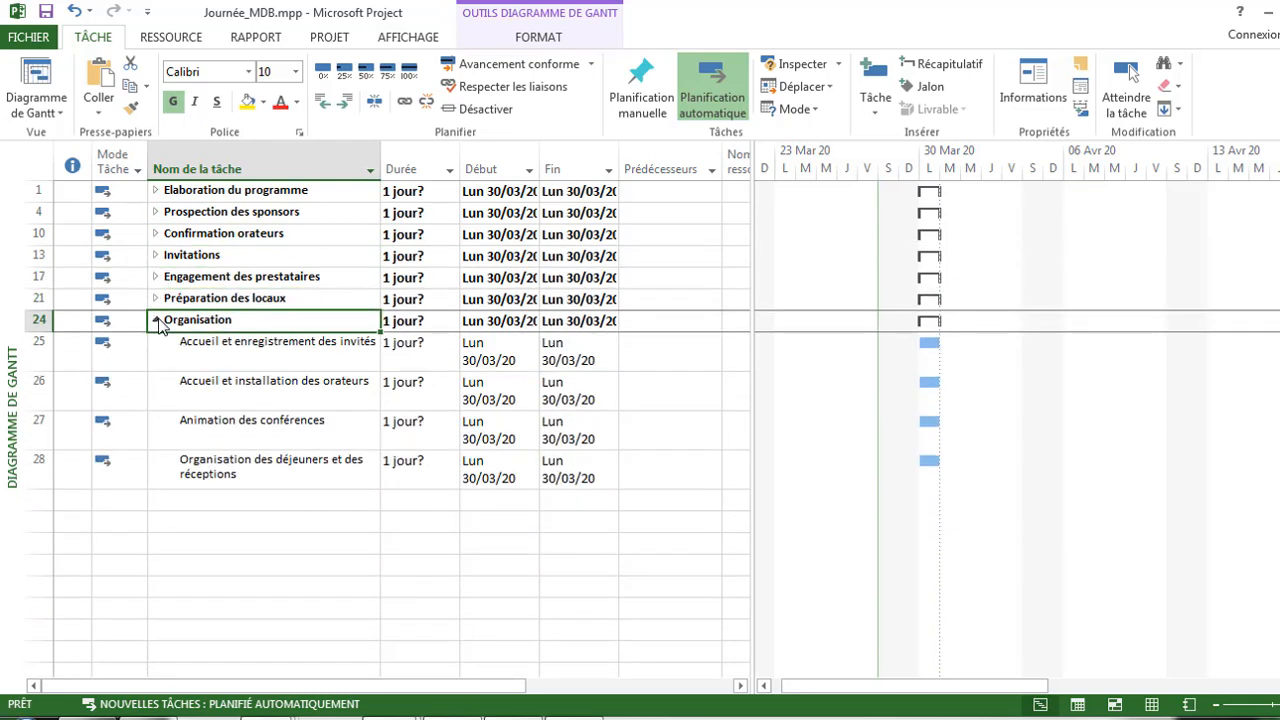
# Step: Expand the summary tasks from Préparation des locaux up to Elaboration du programme so all their subtasks are shown
pyautogui.click(156, 299)
pyautogui.click(156, 277)
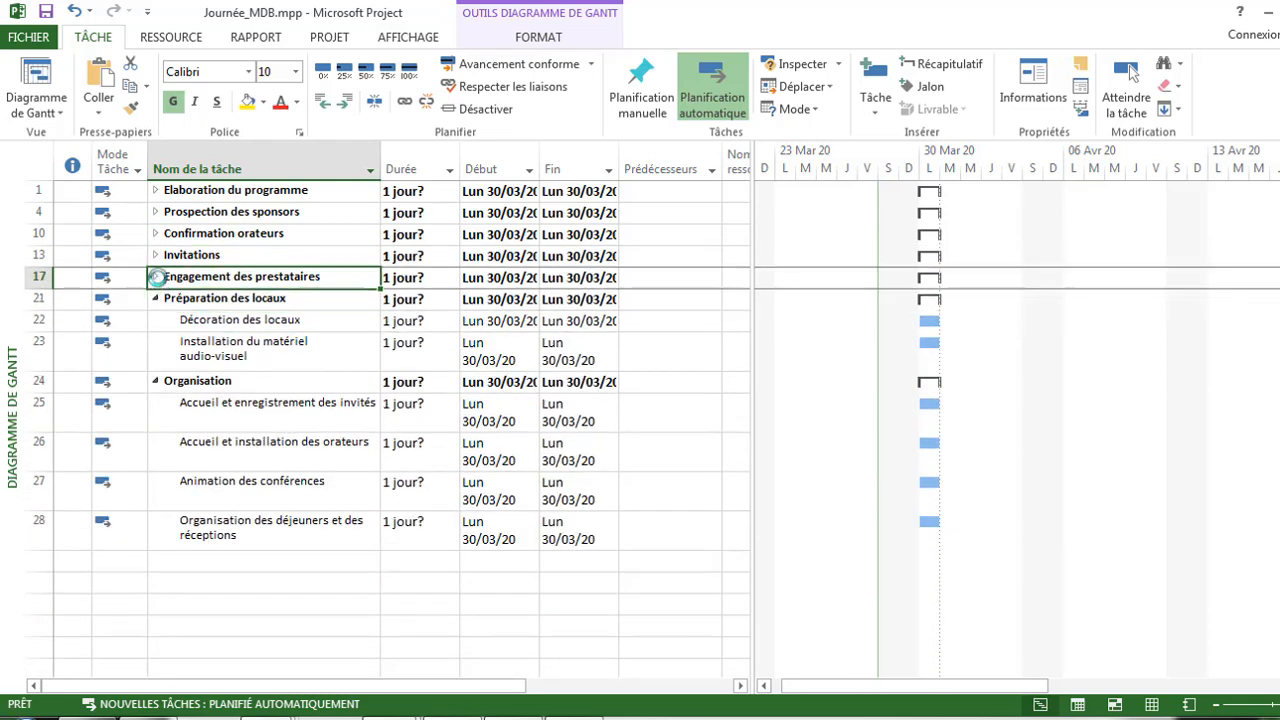
pyautogui.click(156, 255)
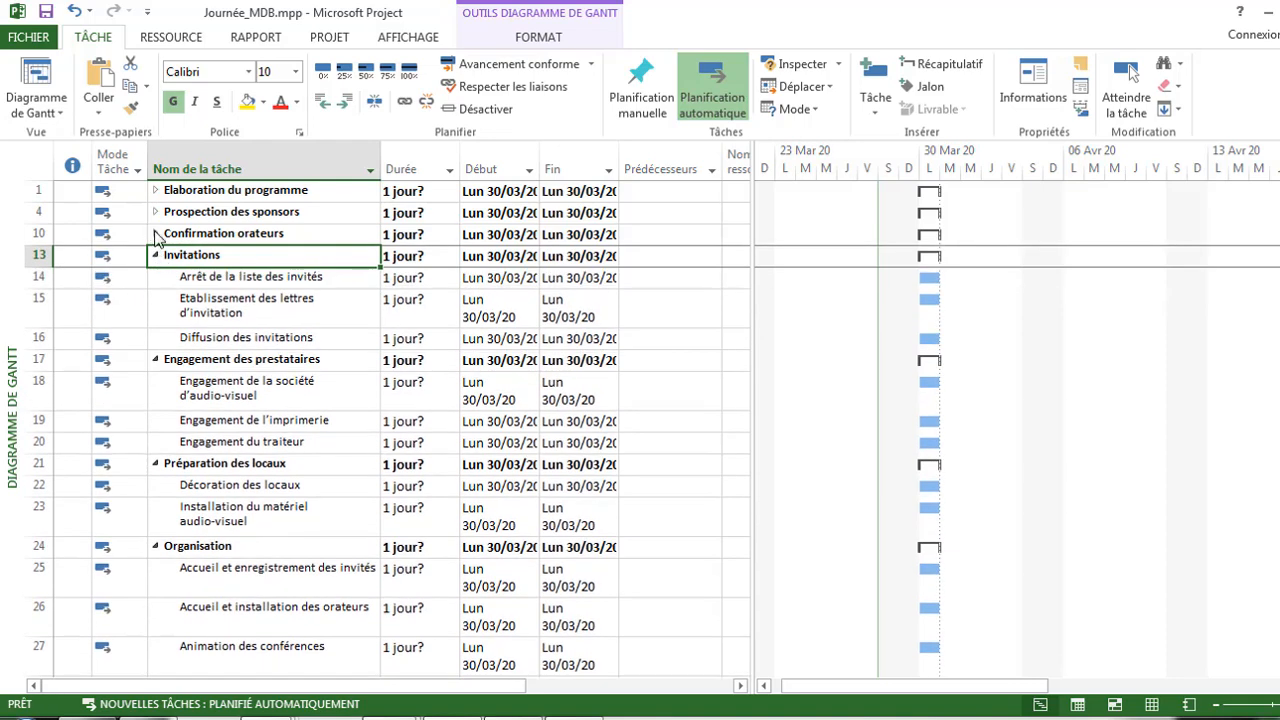
pyautogui.click(156, 234)
pyautogui.click(155, 212)
pyautogui.click(155, 190)
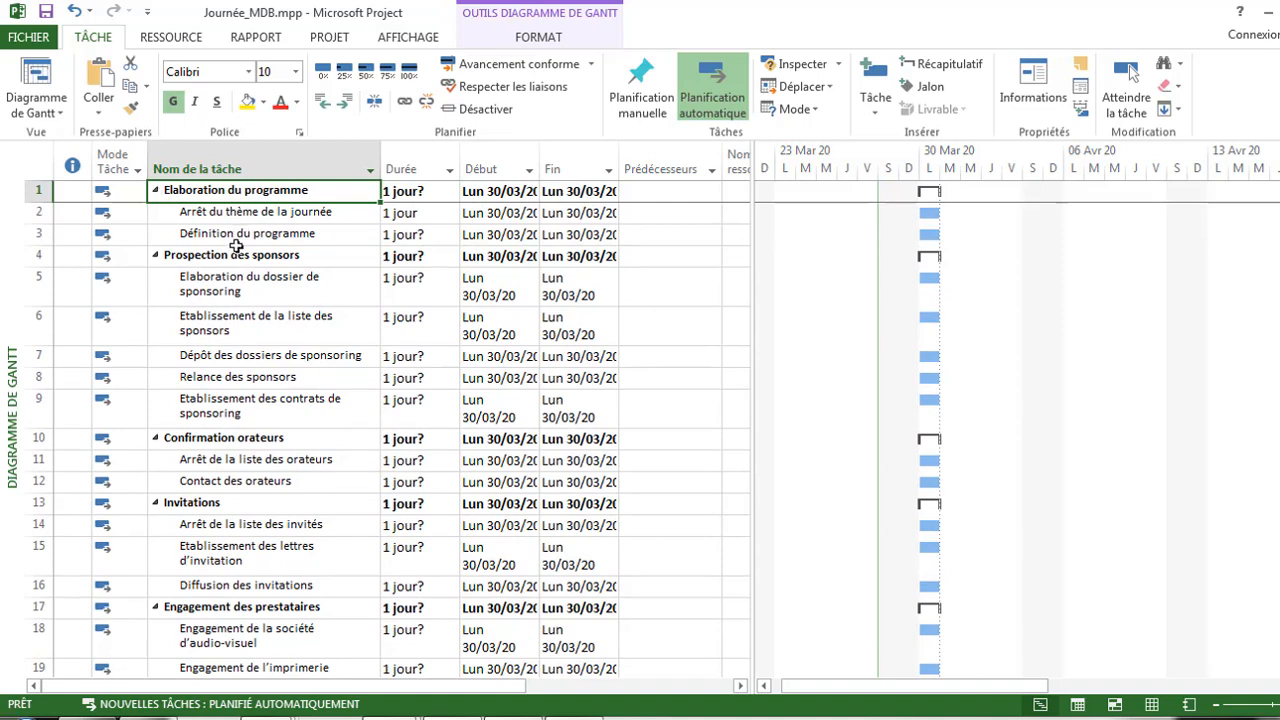
# Step: Insert a WBS column before Nom de la tâche and narrow it to about the width of its codes
pyautogui.click(211, 152)
pyautogui.rightClick(211, 156)
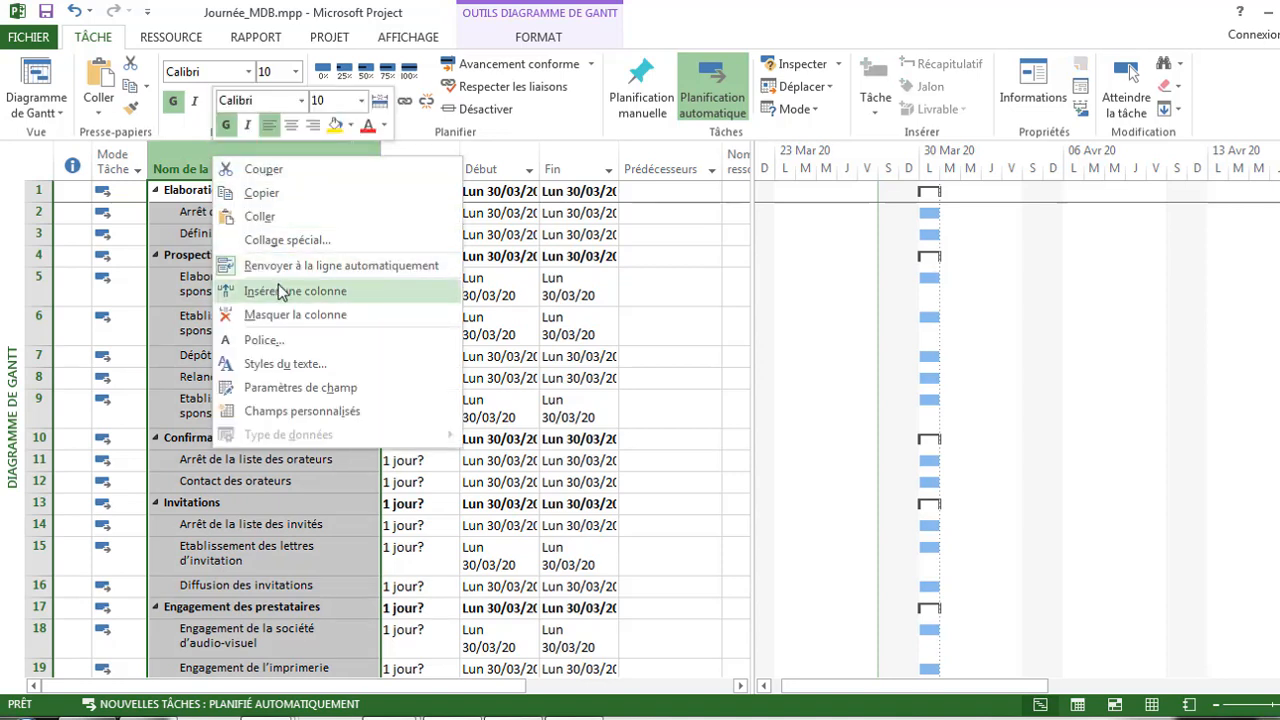
pyautogui.click(280, 291)
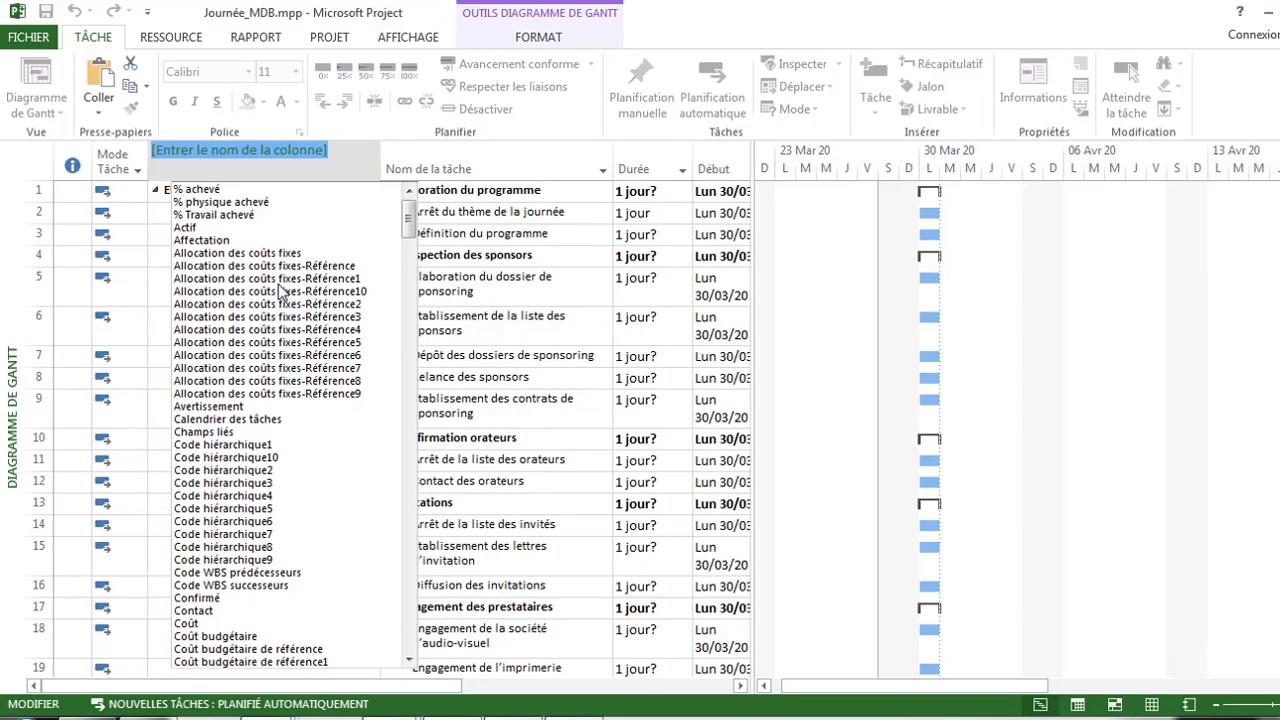
pyautogui.moveTo(410, 223)
pyautogui.mouseDown()
pyautogui.moveTo(415, 655)
pyautogui.moveTo(410, 216)
pyautogui.mouseUp()
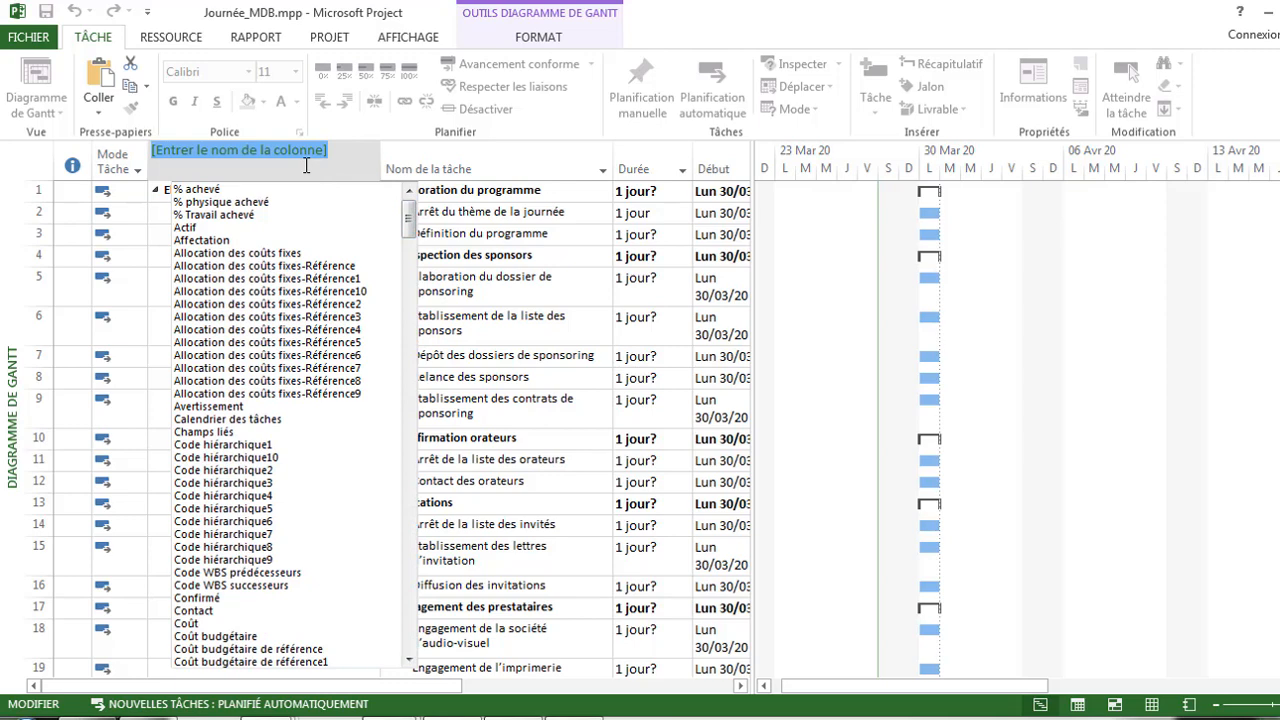
pyautogui.write('wb')
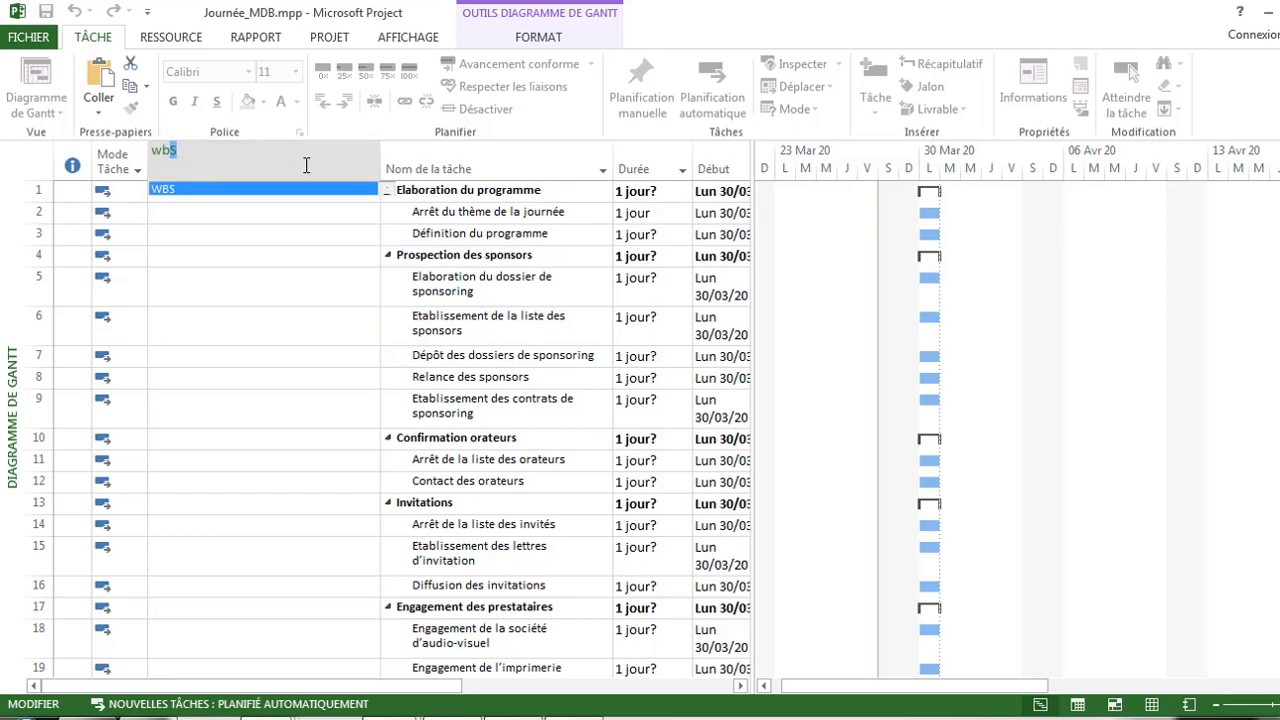
pyautogui.write('s')
pyautogui.click(193, 196)
pyautogui.click(300, 236)
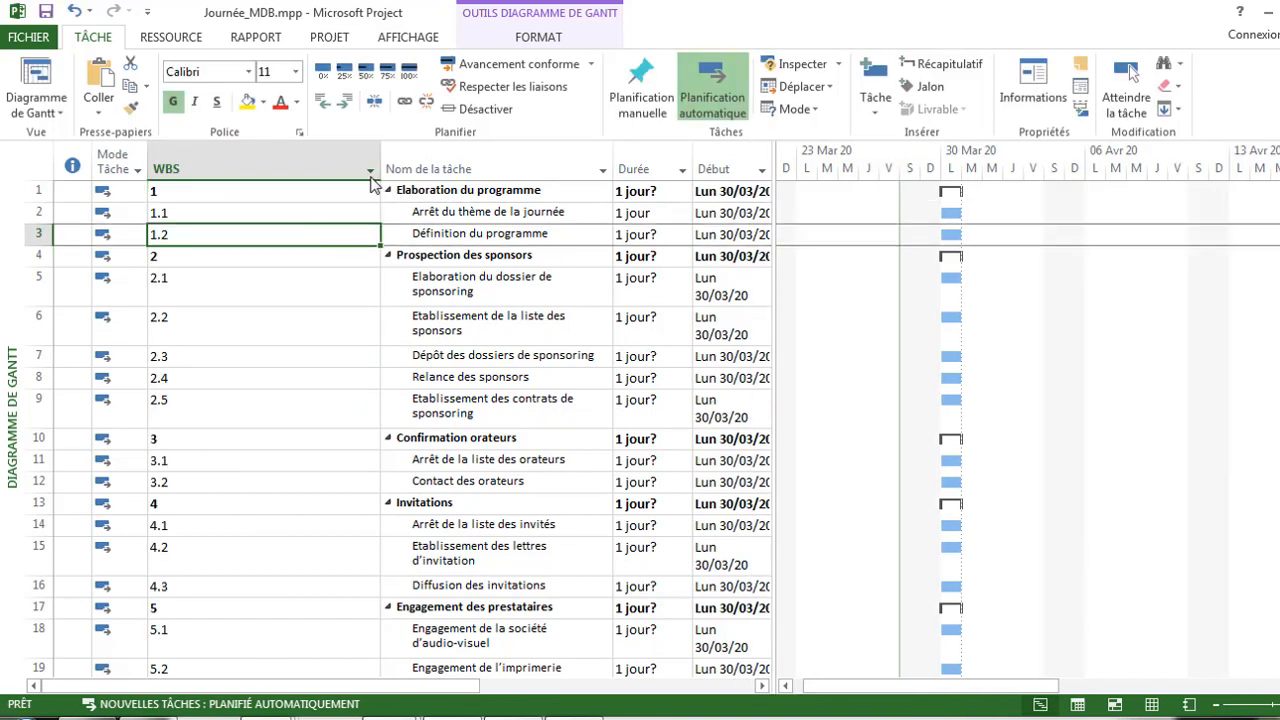
pyautogui.moveTo(378, 163); pyautogui.dragTo(193, 162)
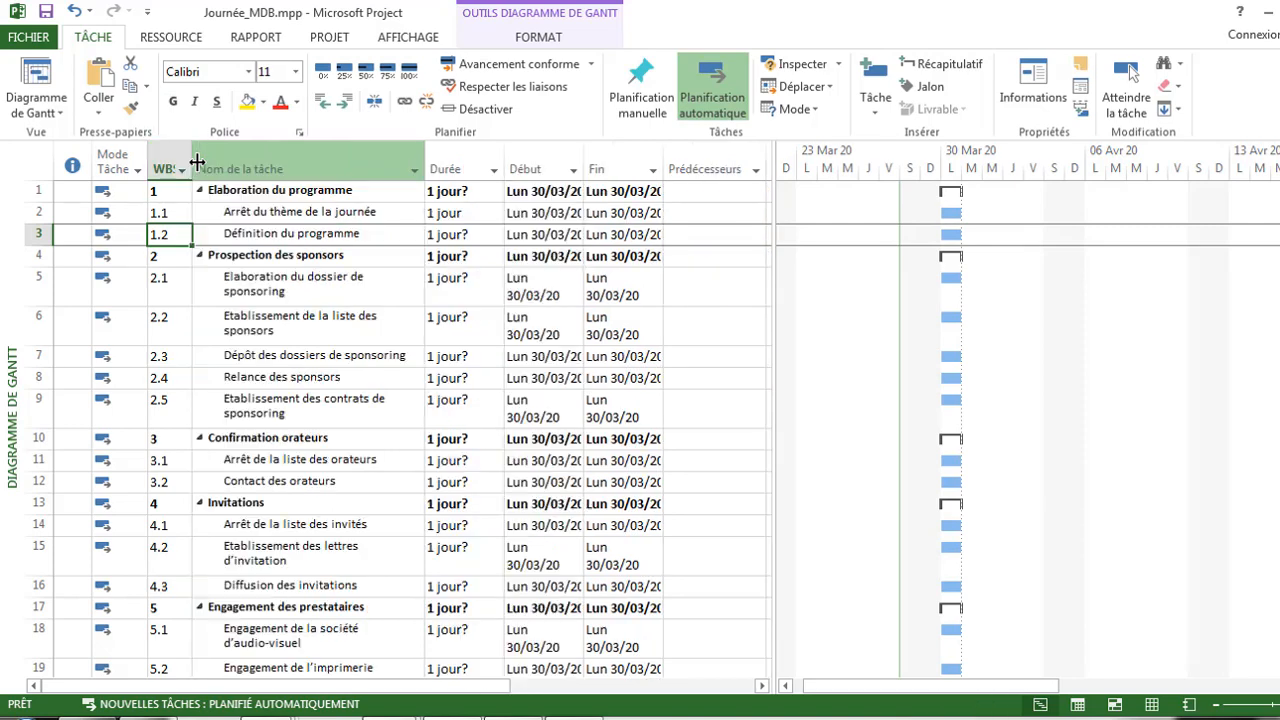
pyautogui.click(250, 284)
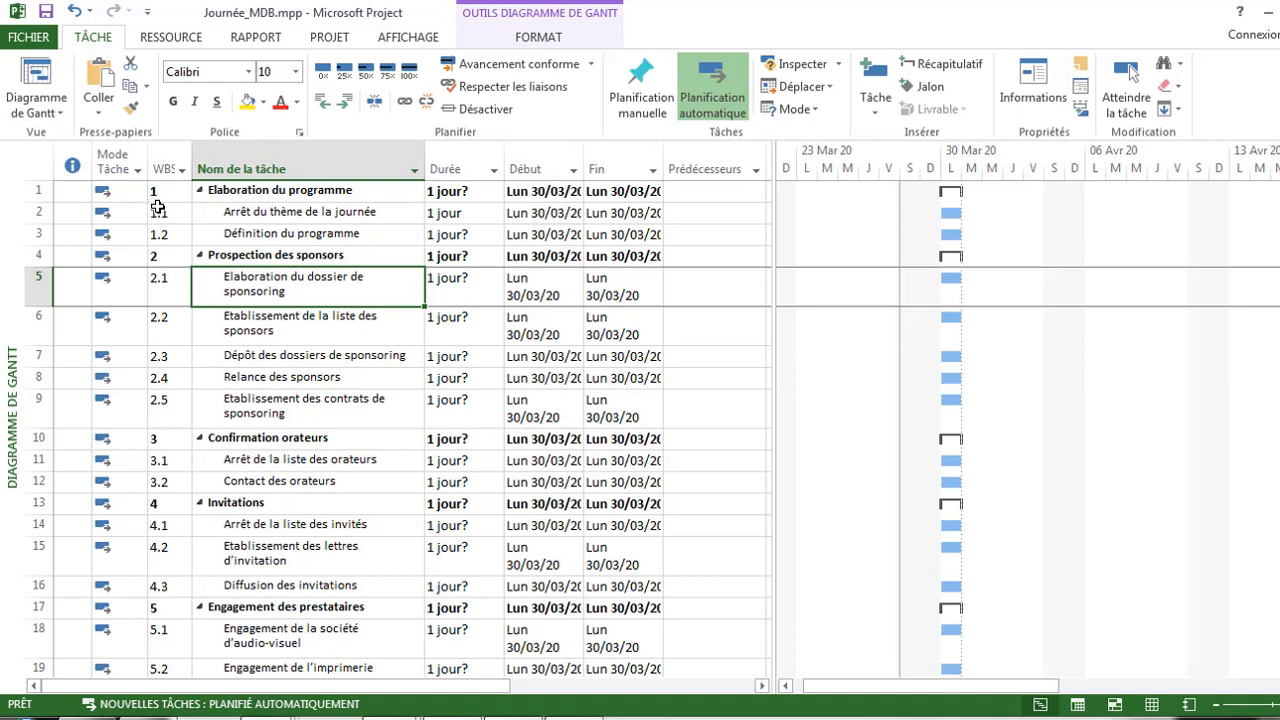
pyautogui.click(303, 527)
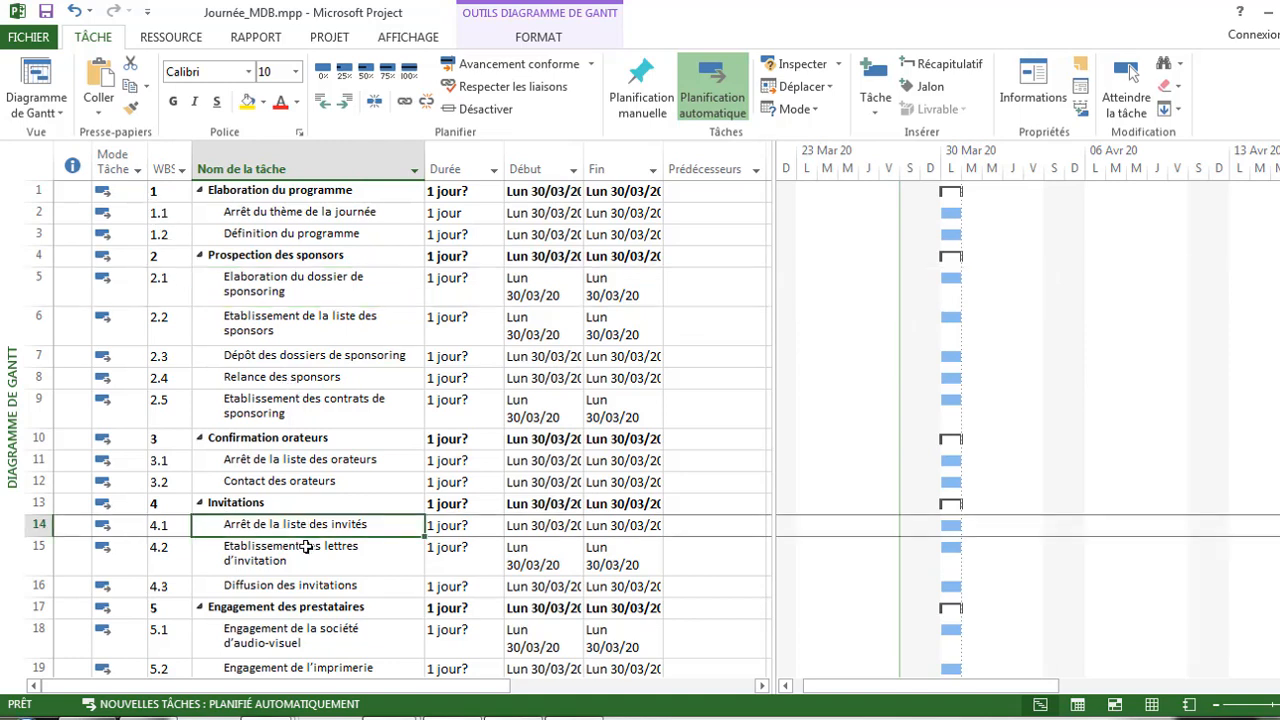
pyautogui.click(258, 566)
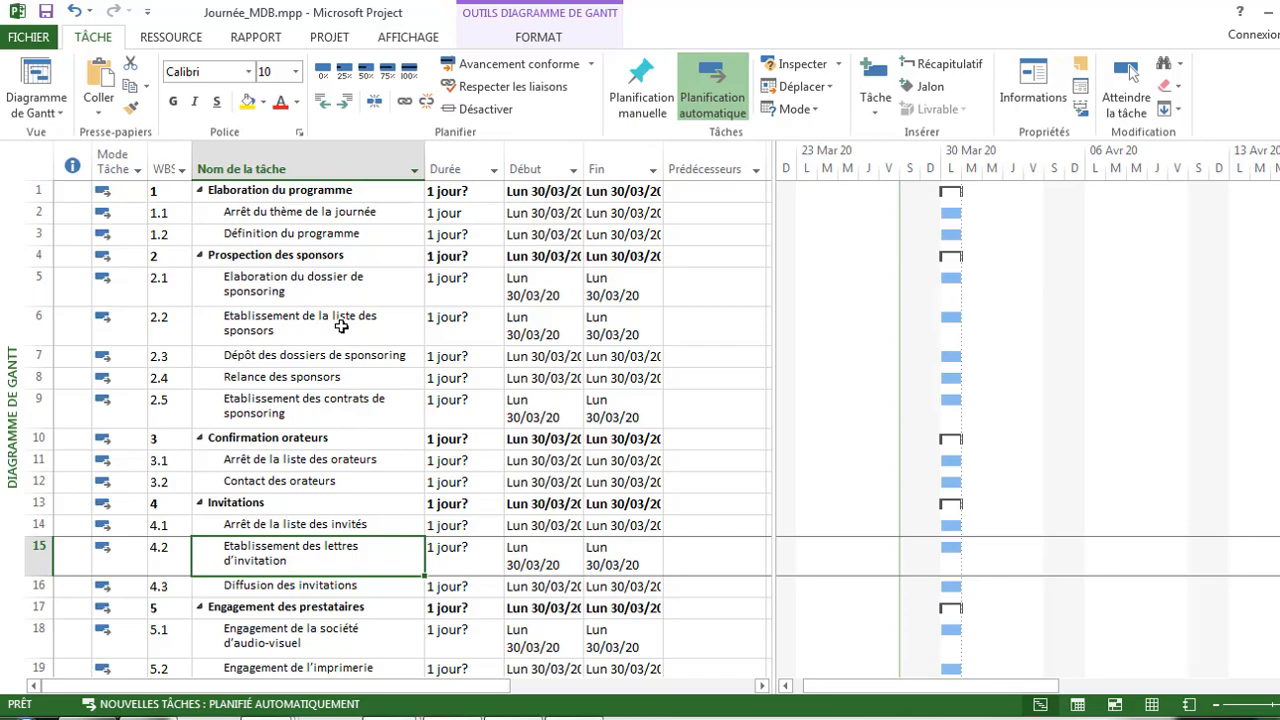
pyautogui.click(320, 290)
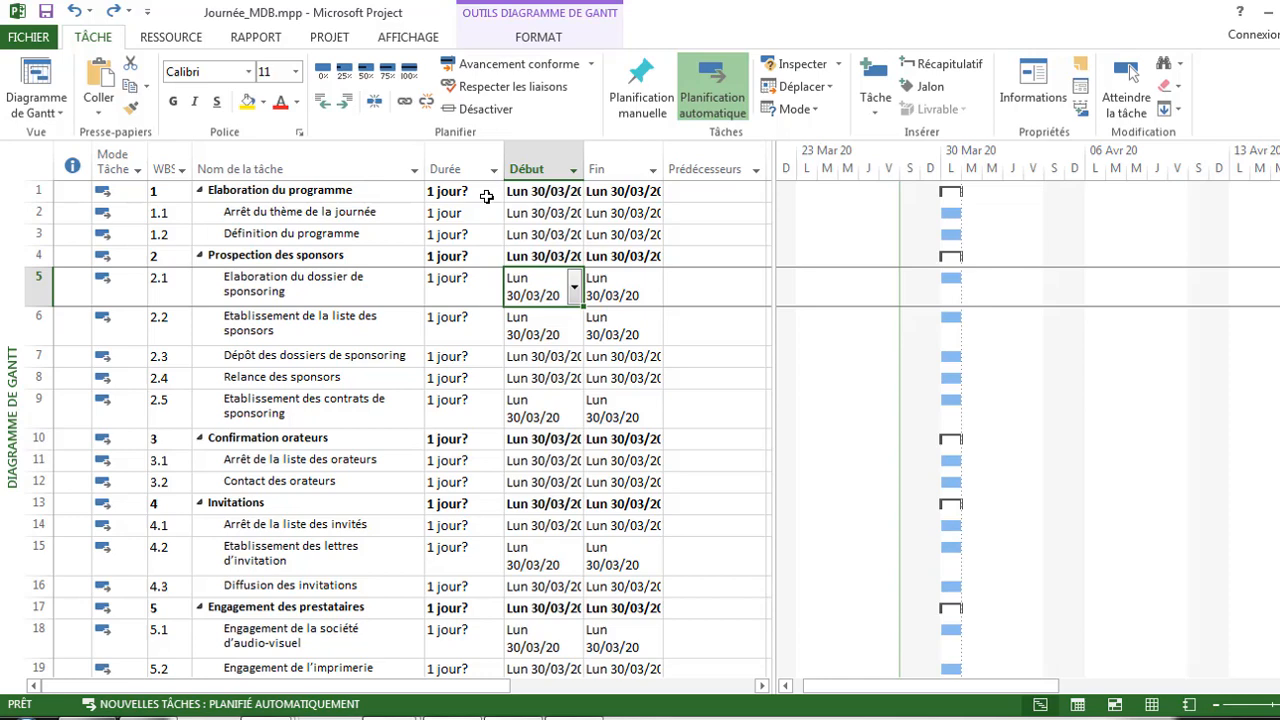
pyautogui.click(466, 166)
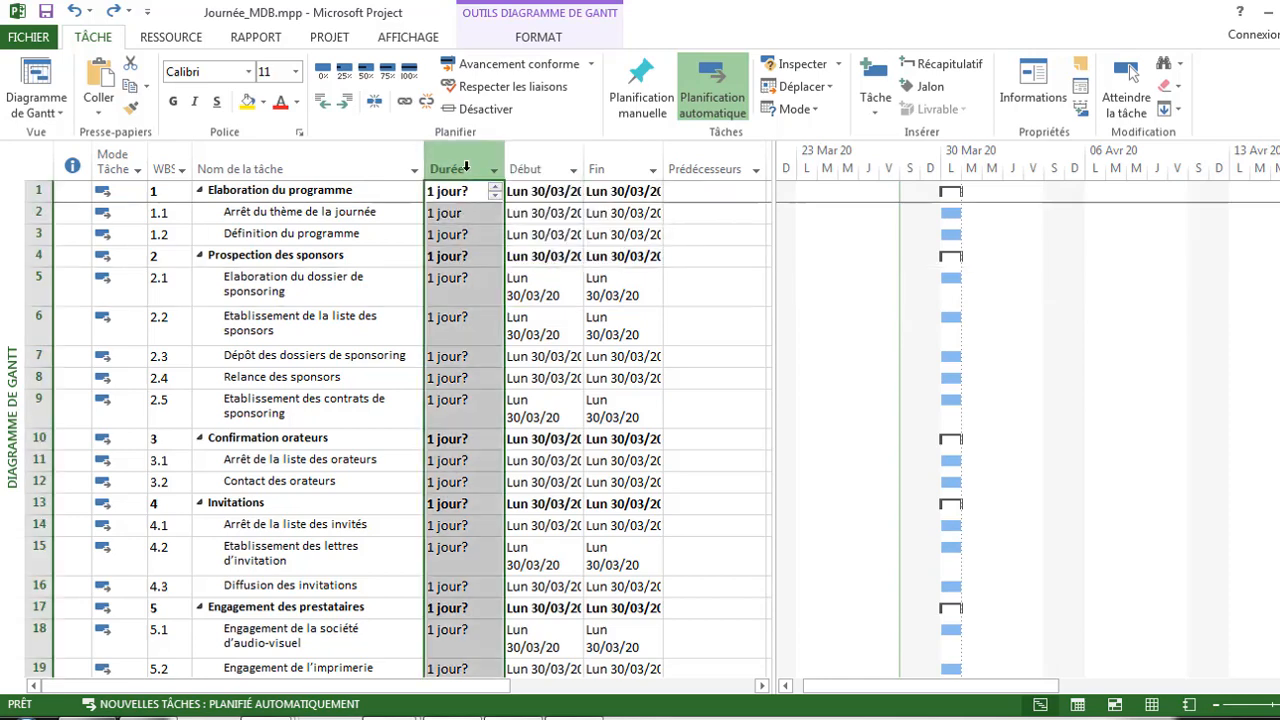
pyautogui.click(445, 253)
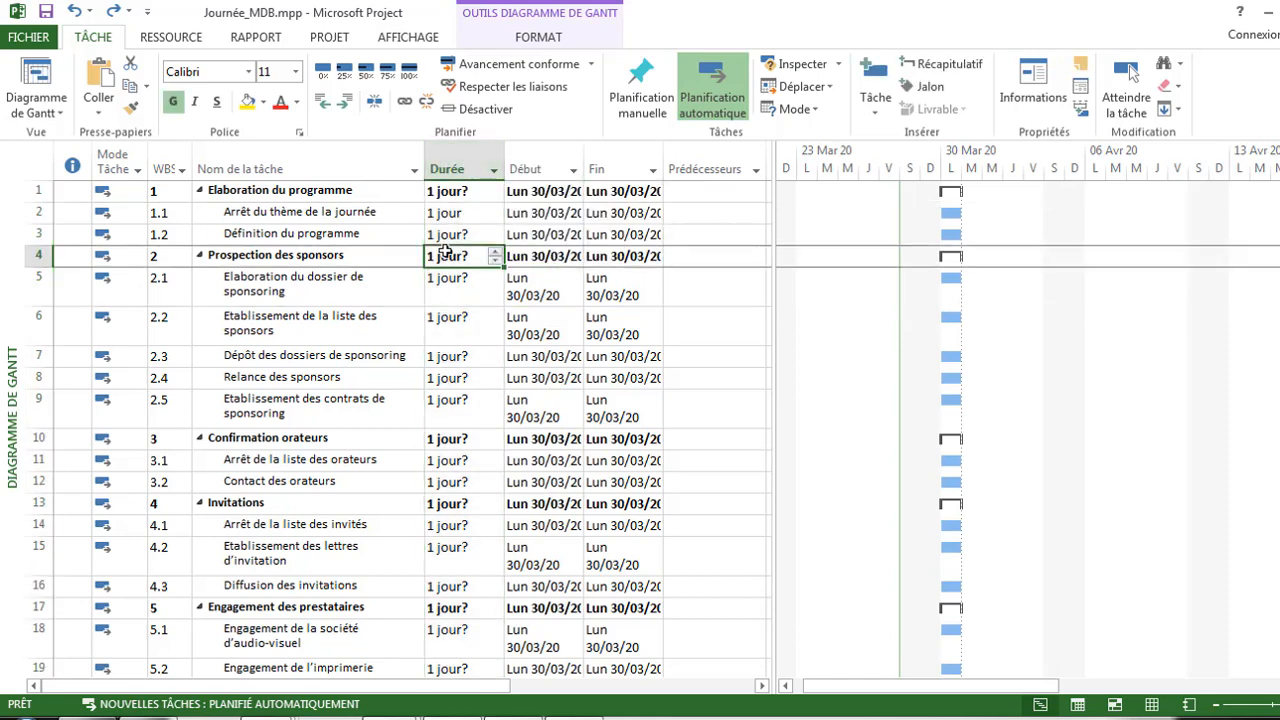
# Step: Look up the Charge travail of Arrêt du thème de la journée in the Word table and set its duration to 1 day in Project
pyautogui.click(465, 214)
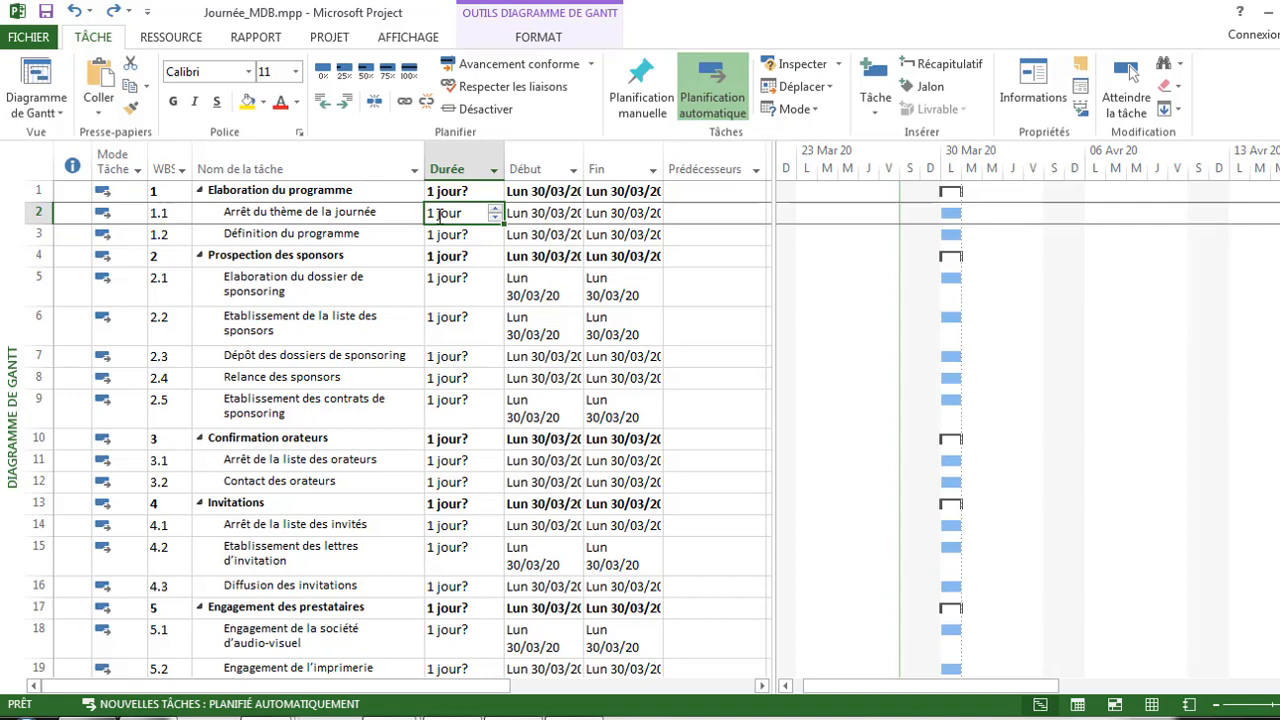
pyautogui.hotkey('alt', 'Tab')
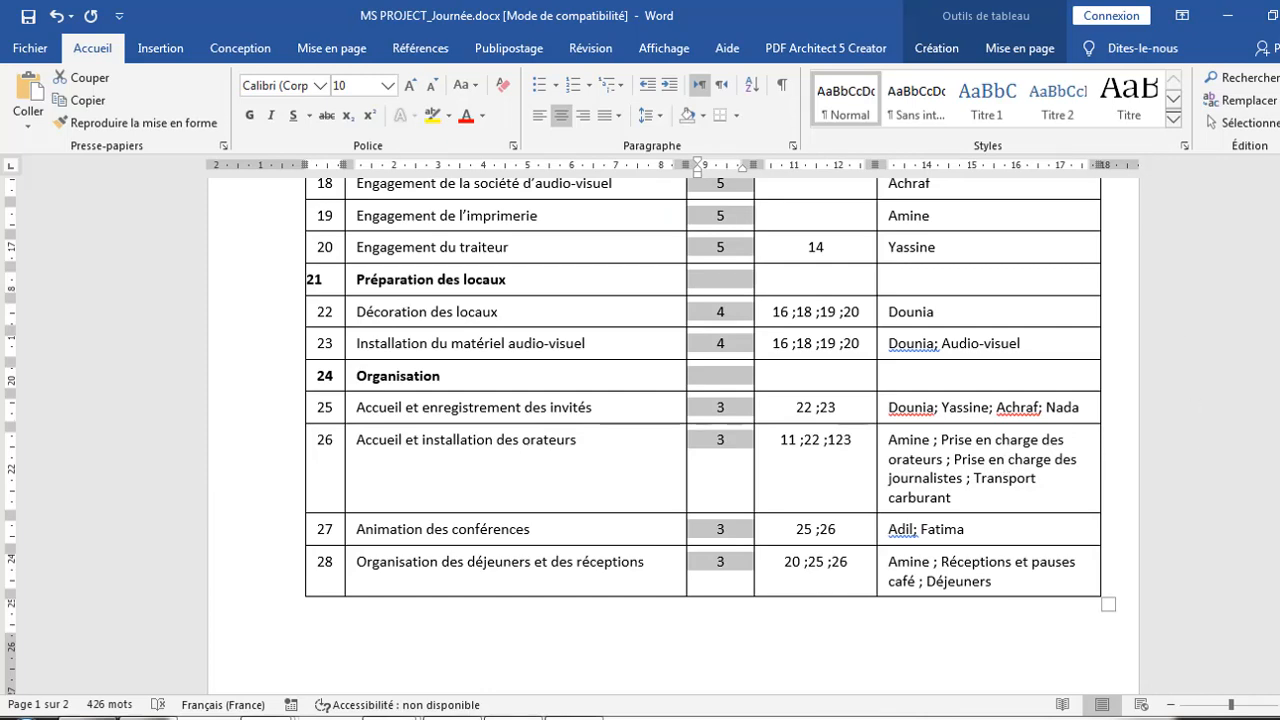
pyautogui.scroll(10, 700, 440)
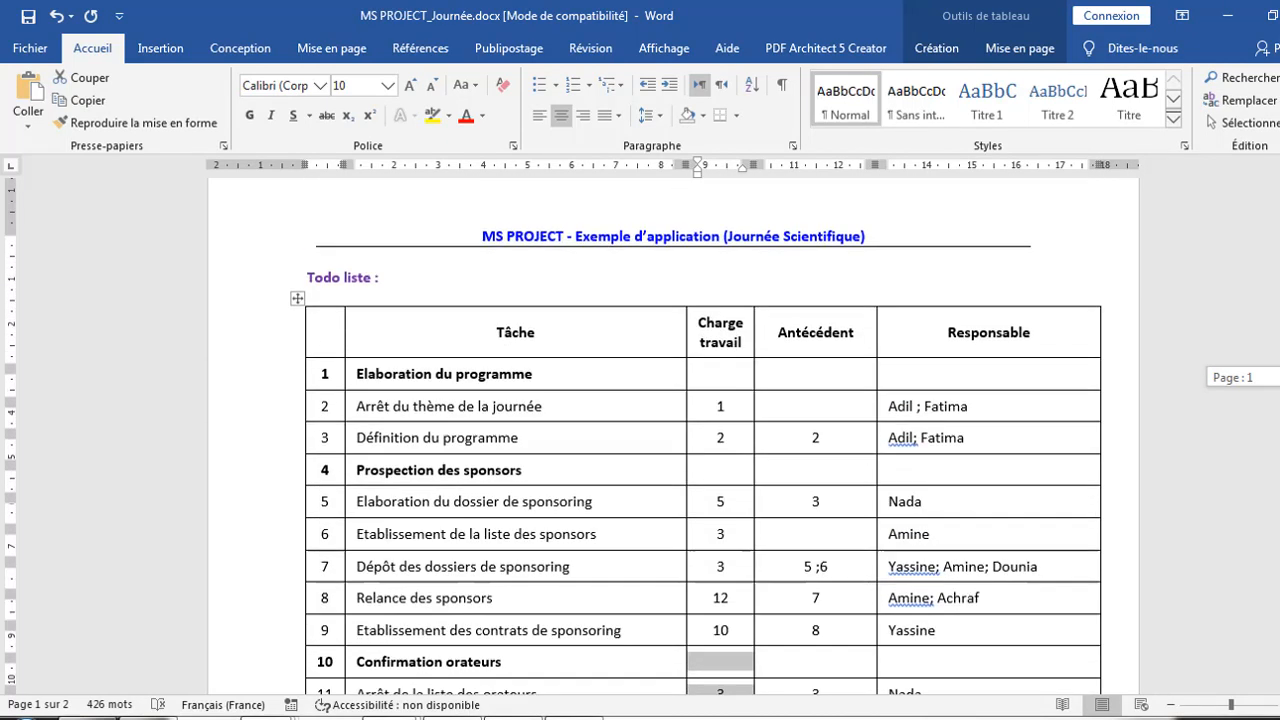
pyautogui.click(729, 422)
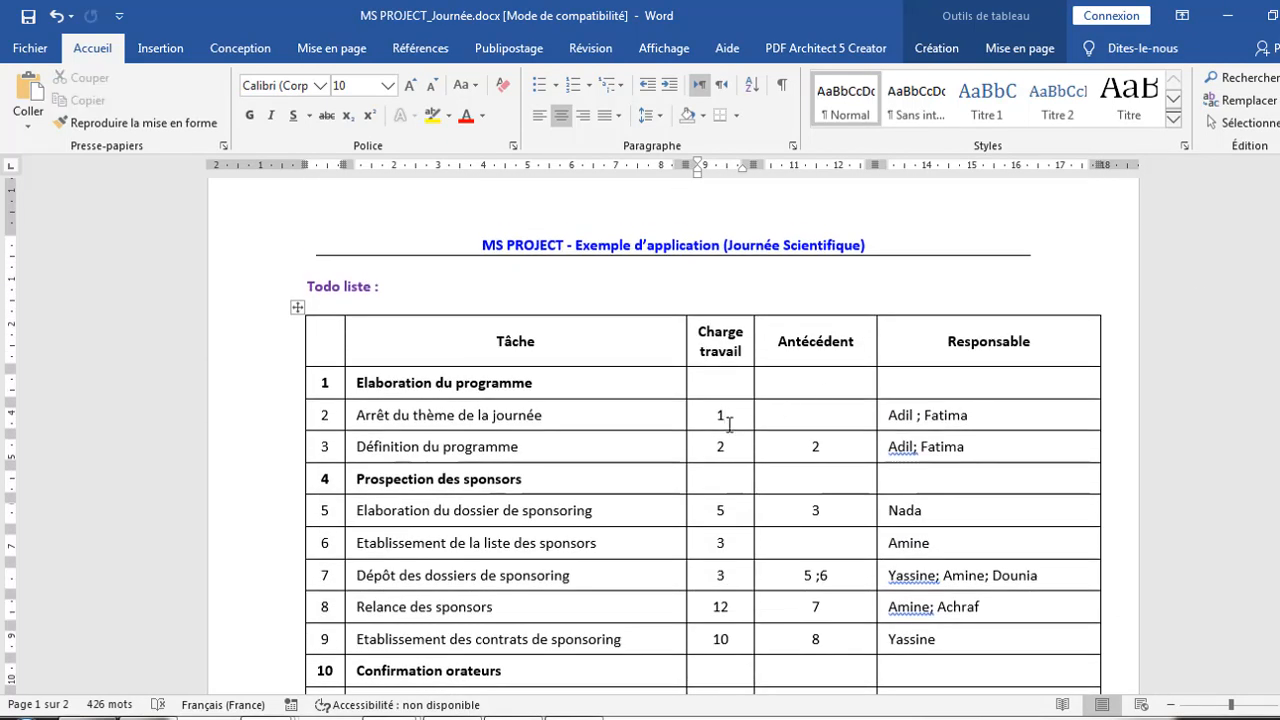
pyautogui.hotkey('alt', 'Tab')
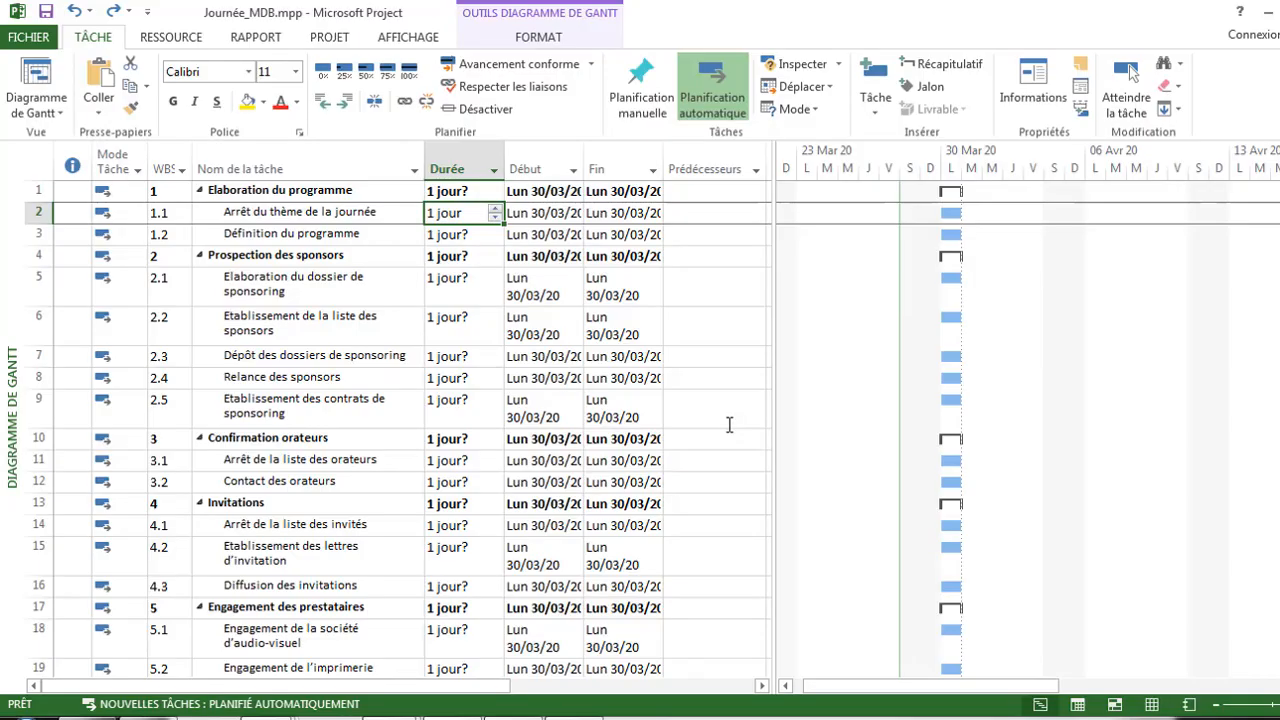
pyautogui.click(474, 229)
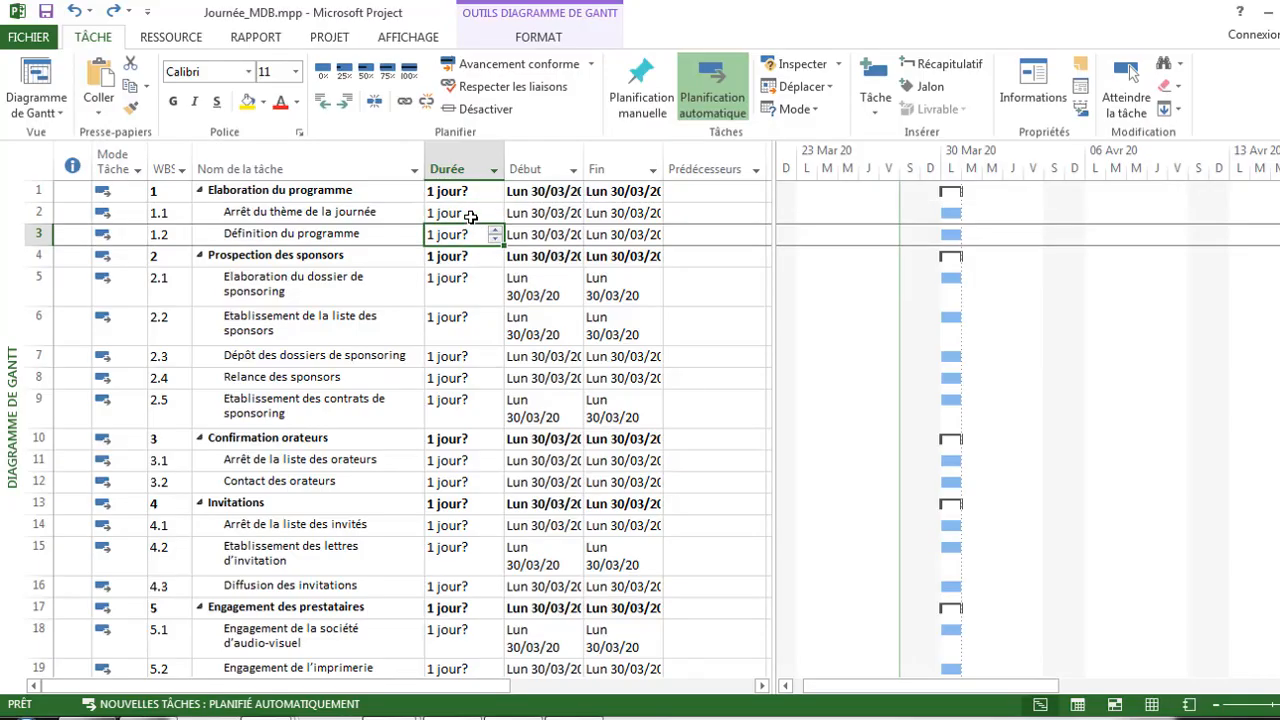
pyautogui.click(470, 217)
pyautogui.write('1')
pyautogui.press('Return')
# Step: Check the Word table and set the duration of Définition du programme to 2 days in Project
pyautogui.hotkey('alt', 'Tab')
pyautogui.hotkey('alt', 'Tab')
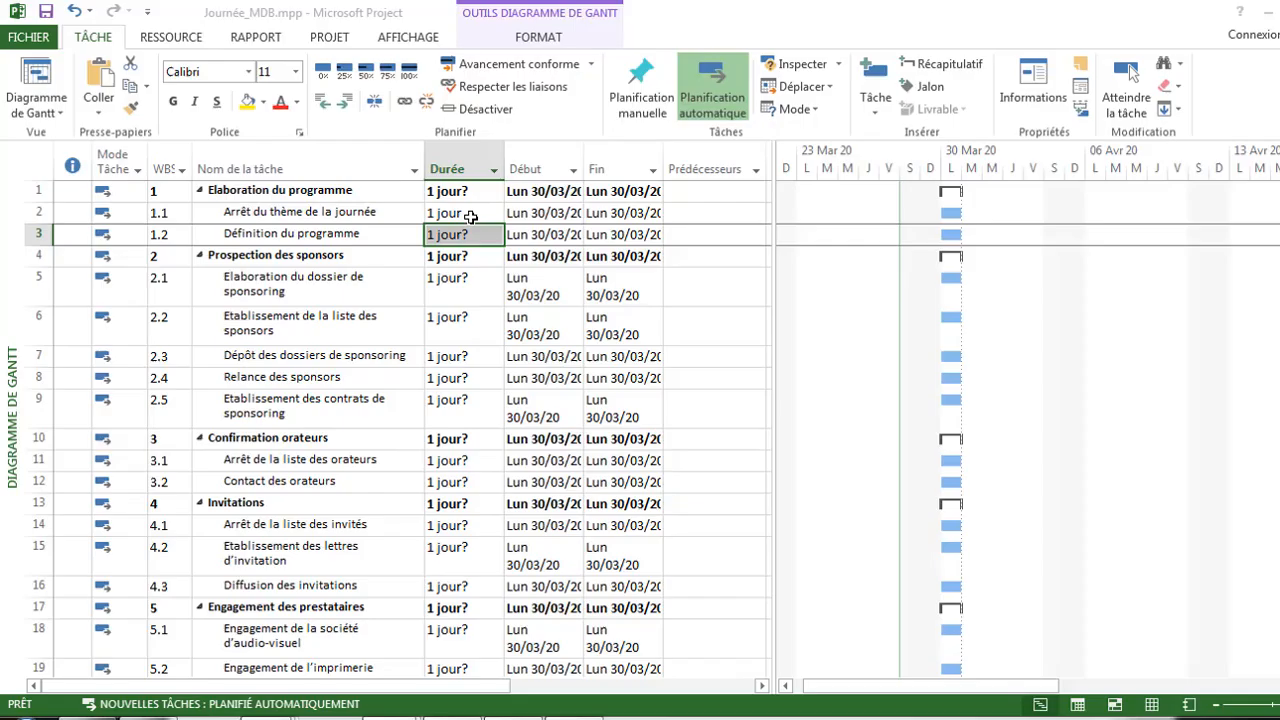
pyautogui.write('2')
pyautogui.press('Return')
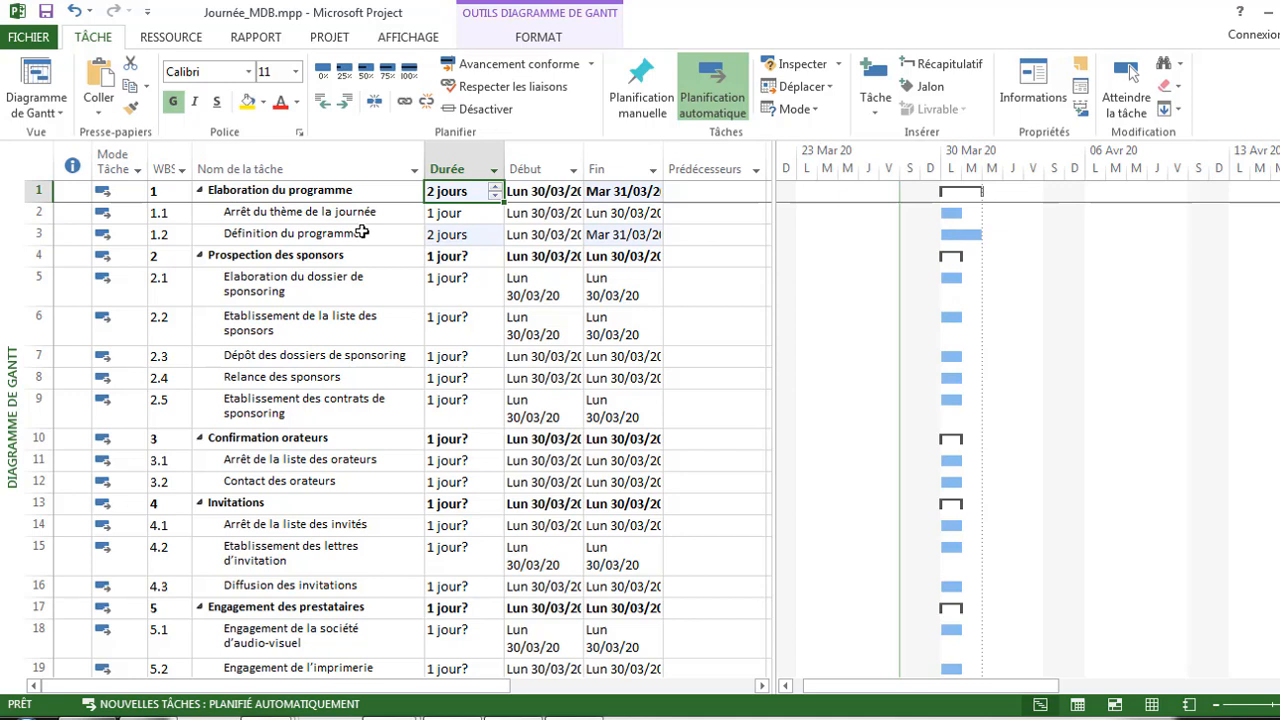
pyautogui.click(466, 238)
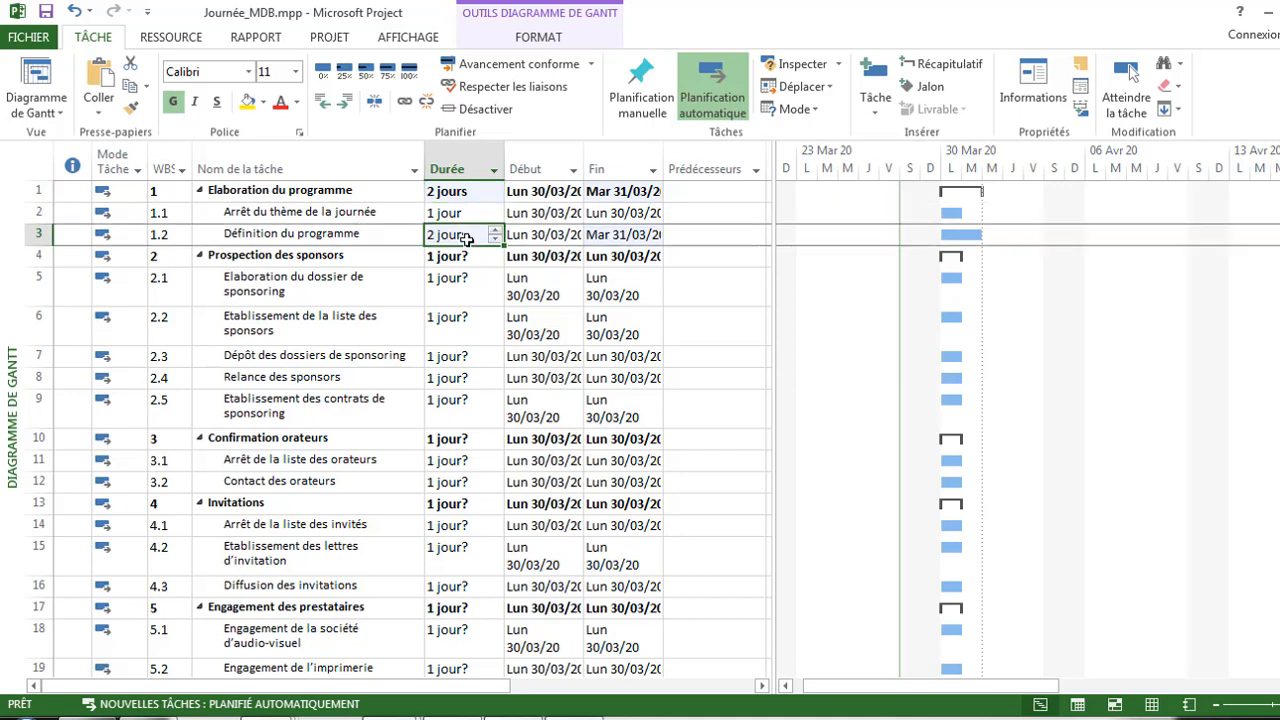
pyautogui.click(368, 196)
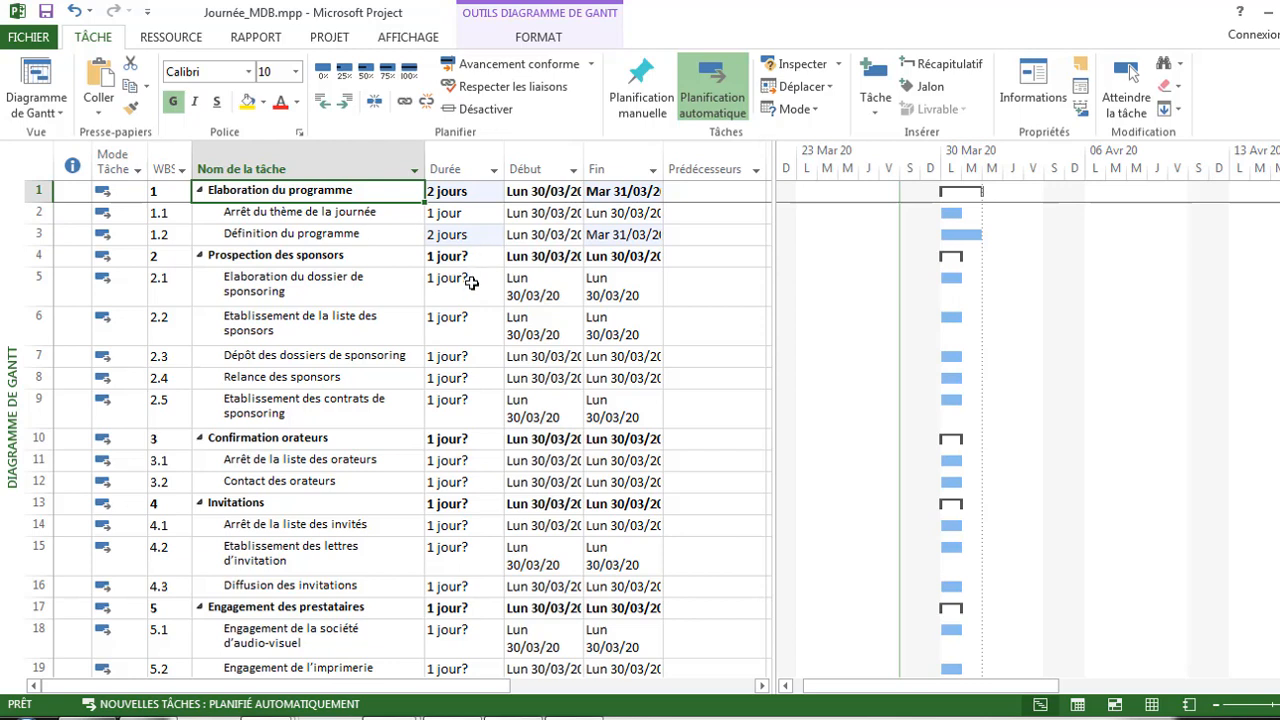
# Step: Check the Word table and set the duration of Elaboration du dossier de sponsoring to 5 days in Project
pyautogui.hotkey('alt', 'Tab')
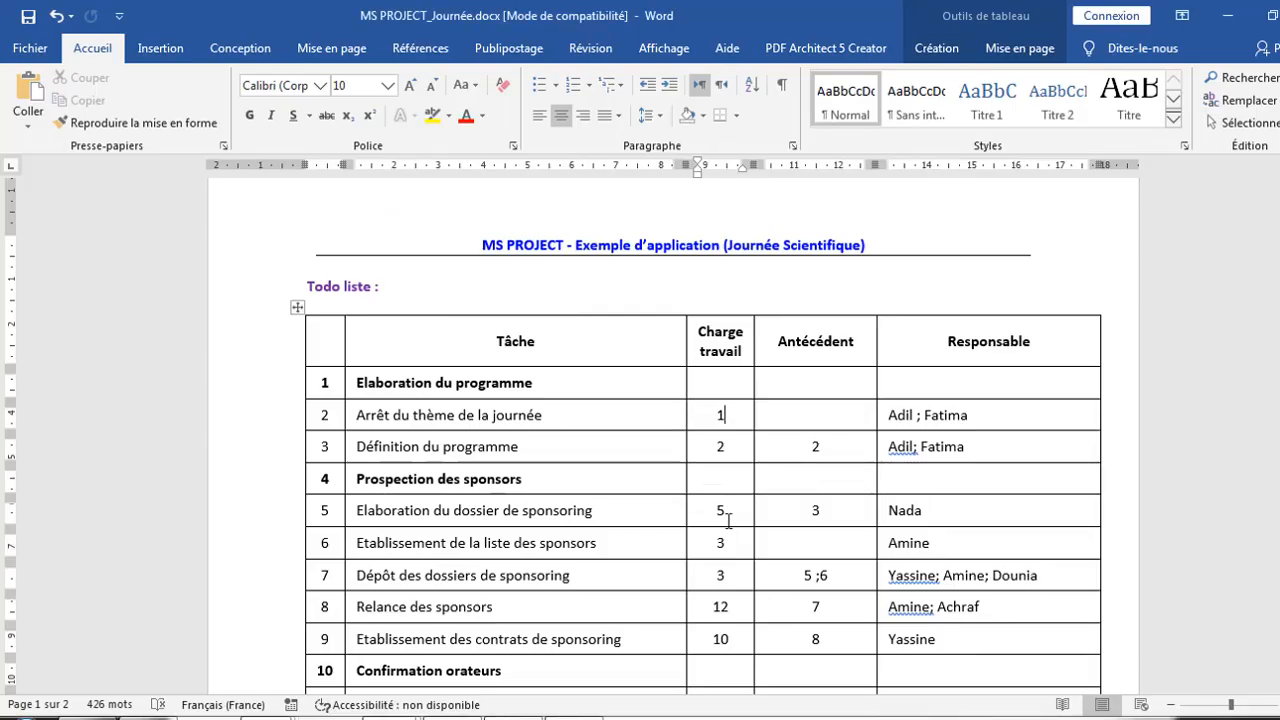
pyautogui.hotkey('alt', 'Tab')
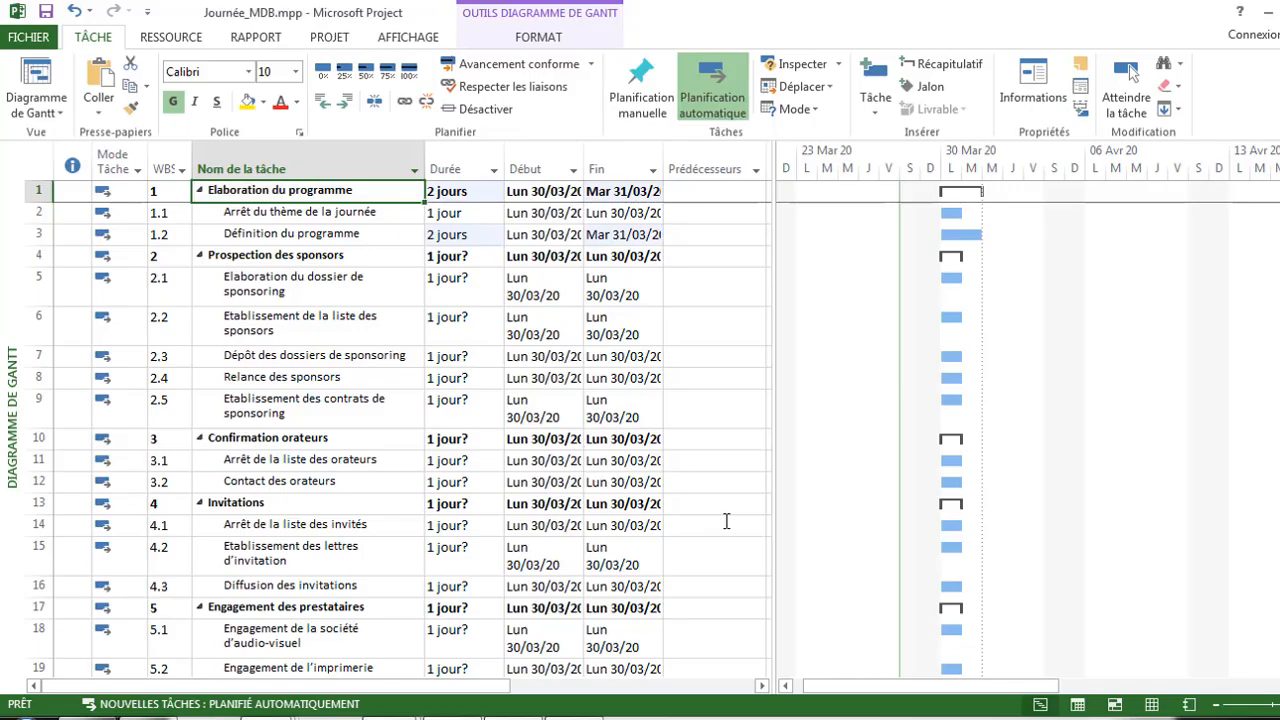
pyautogui.click(461, 280)
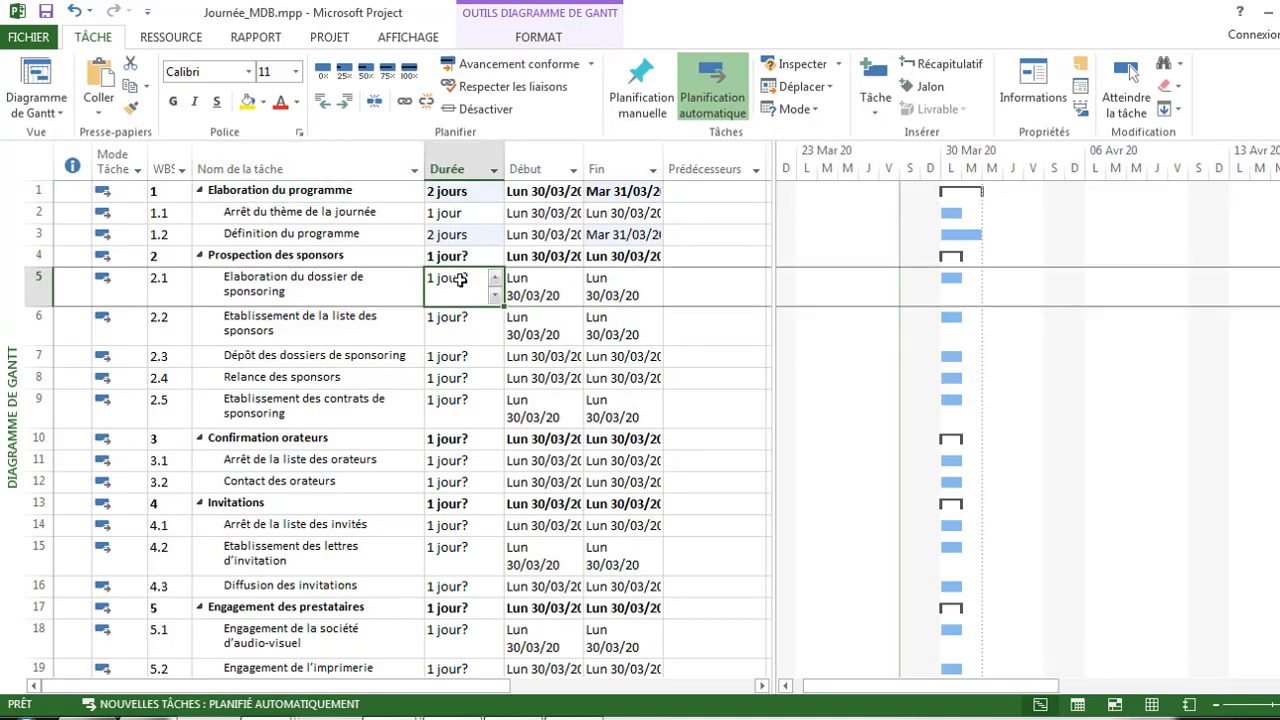
pyautogui.write('5')
pyautogui.press('Return')
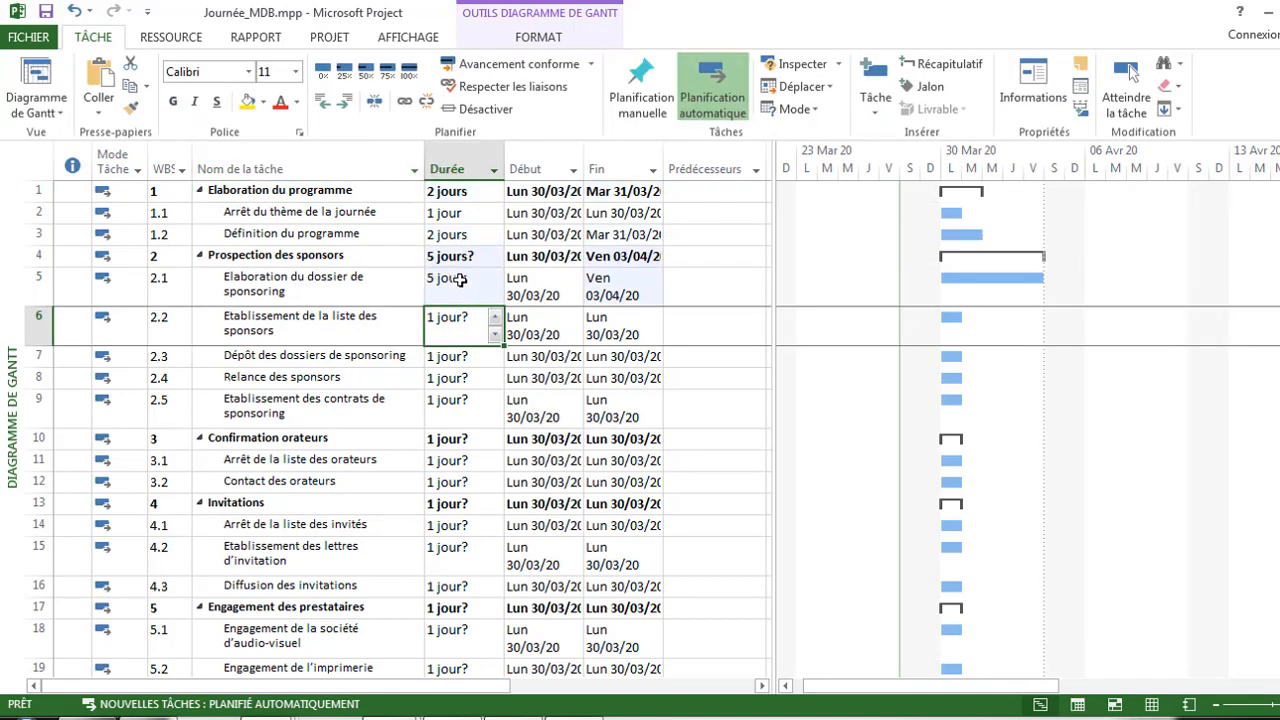
# Step: Check the Word table and set Etablissement de la liste des sponsors and Dépôt des dossiers de sponsoring to 3 days each in Project
pyautogui.hotkey('alt', 'Tab')
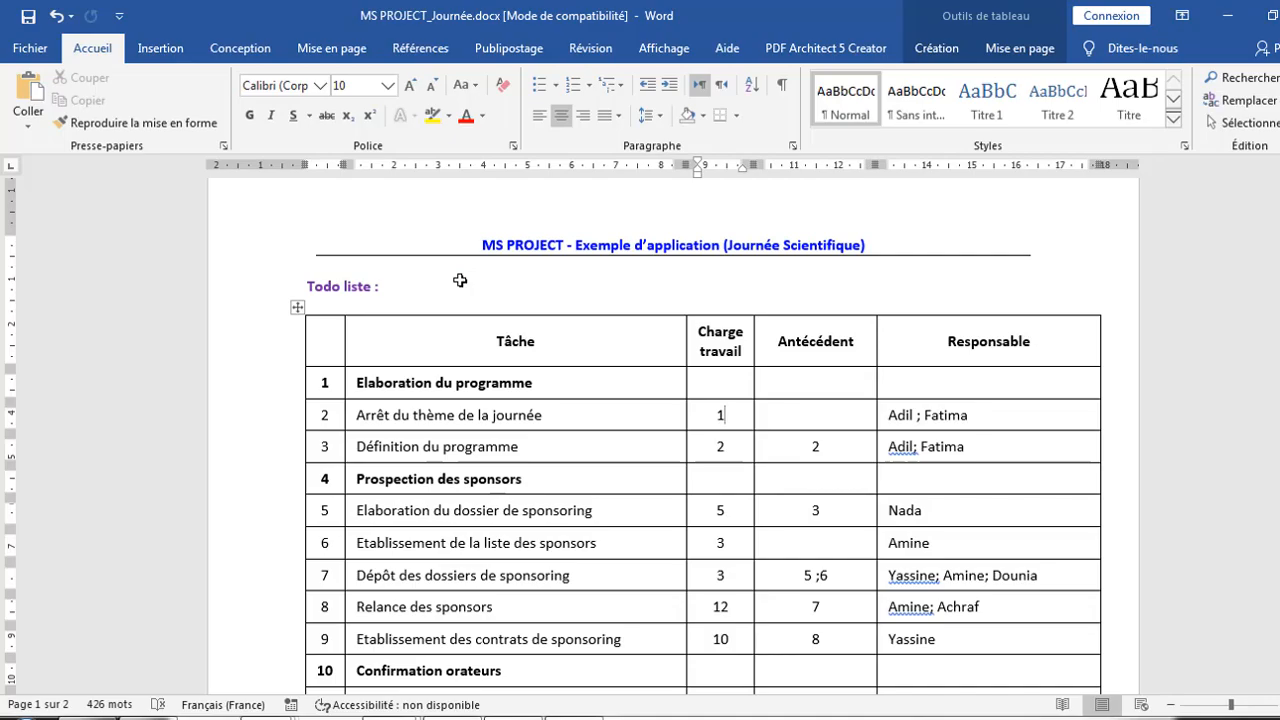
pyautogui.hotkey('alt', 'Tab')
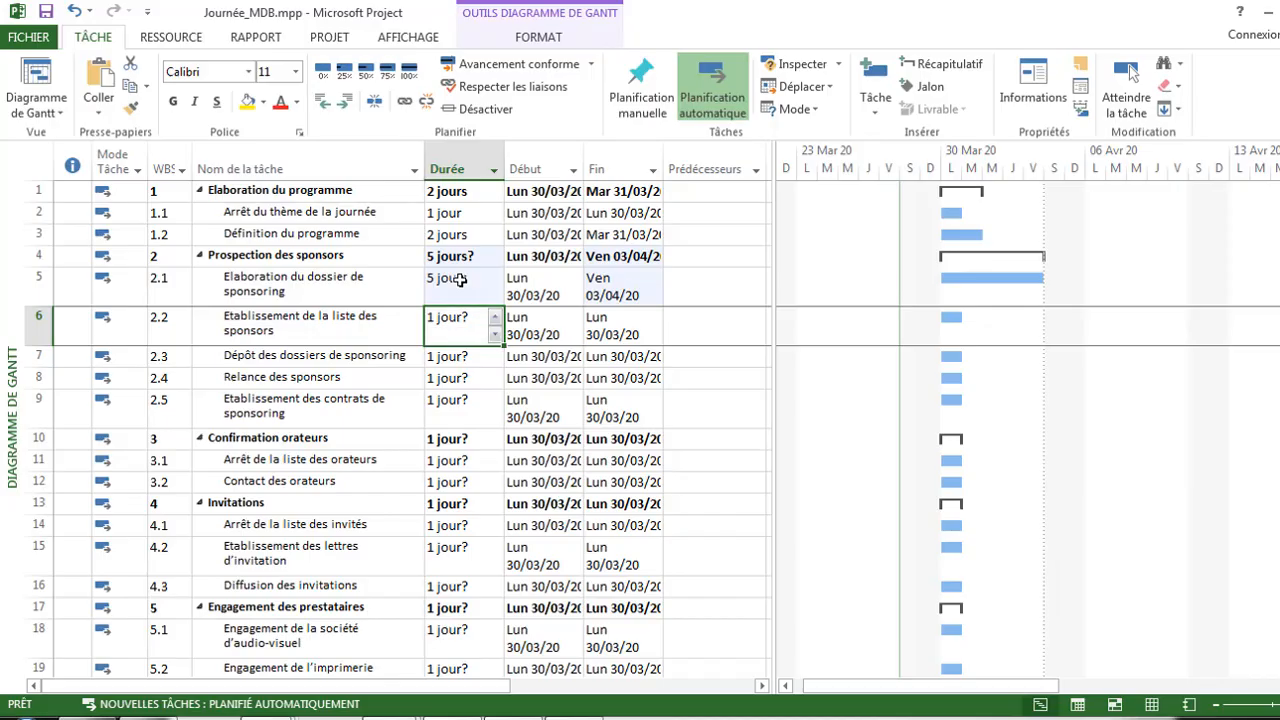
pyautogui.write('3 jours')
pyautogui.press('Return')
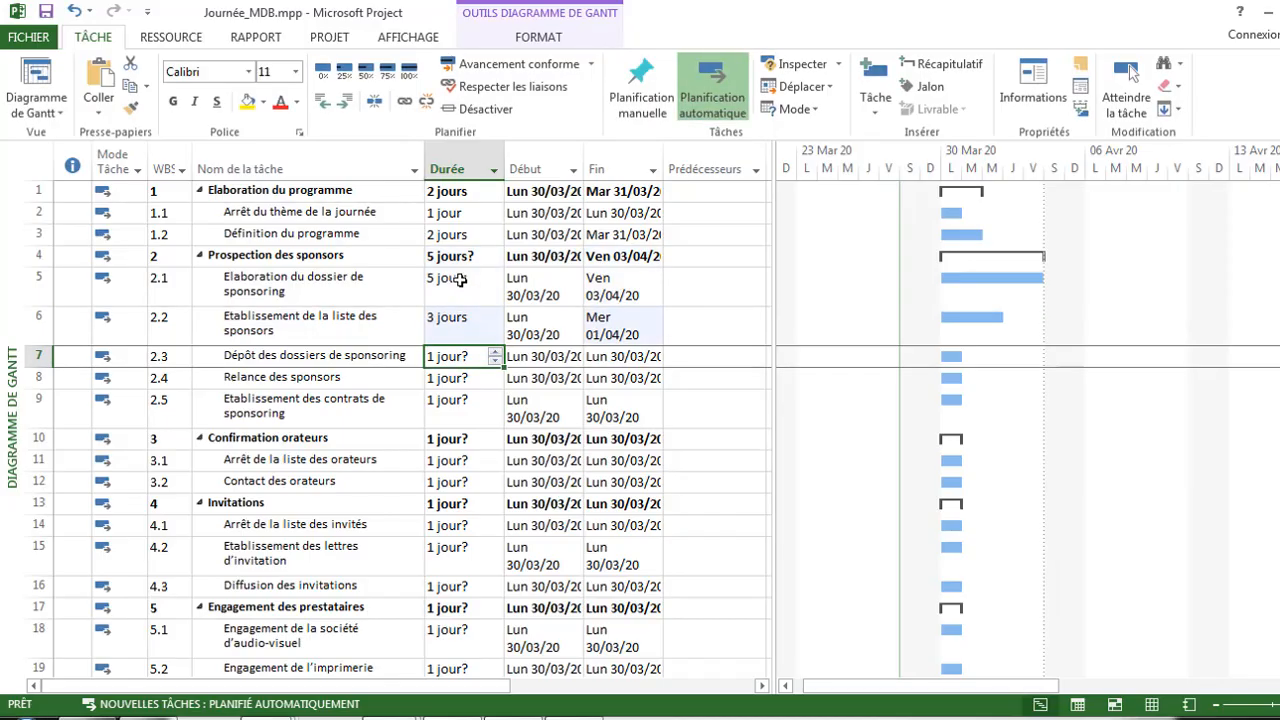
pyautogui.write('3 jours')
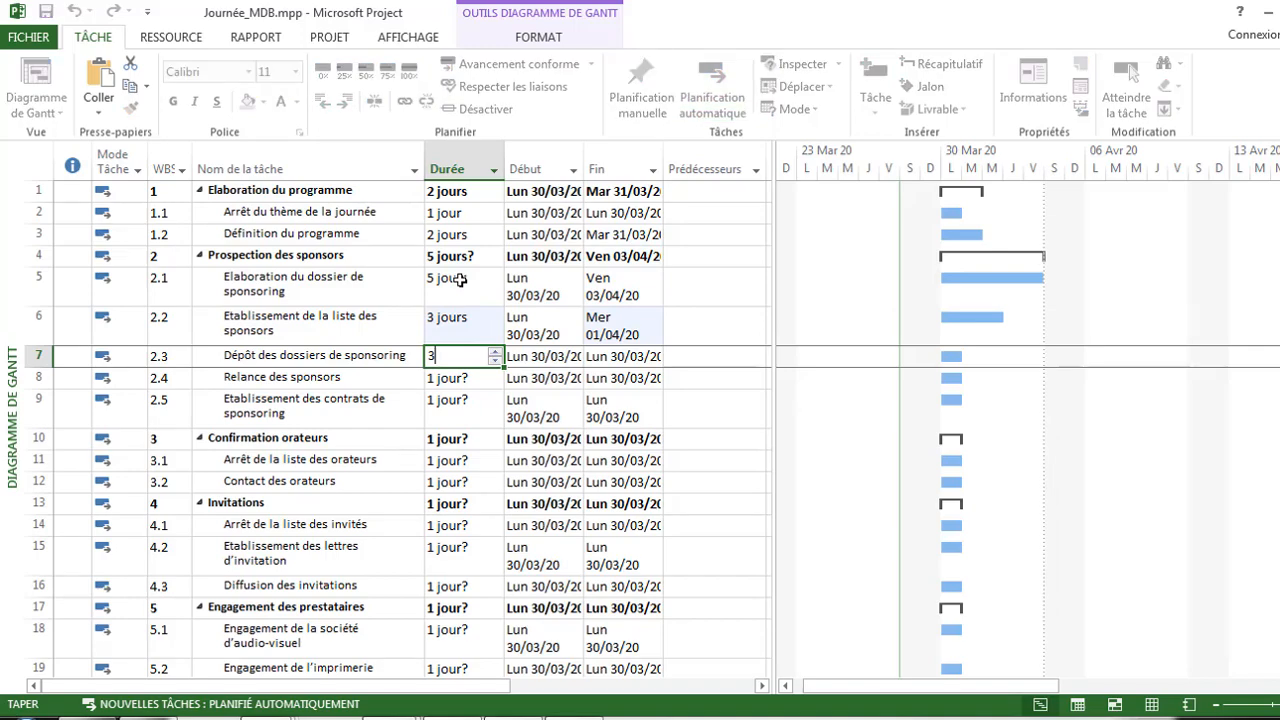
pyautogui.press('Return')
# Step: Check the Charge travail of Relance des sponsors in the Word table and set its duration to 12 days in Project
pyautogui.hotkey('alt', 'Tab')
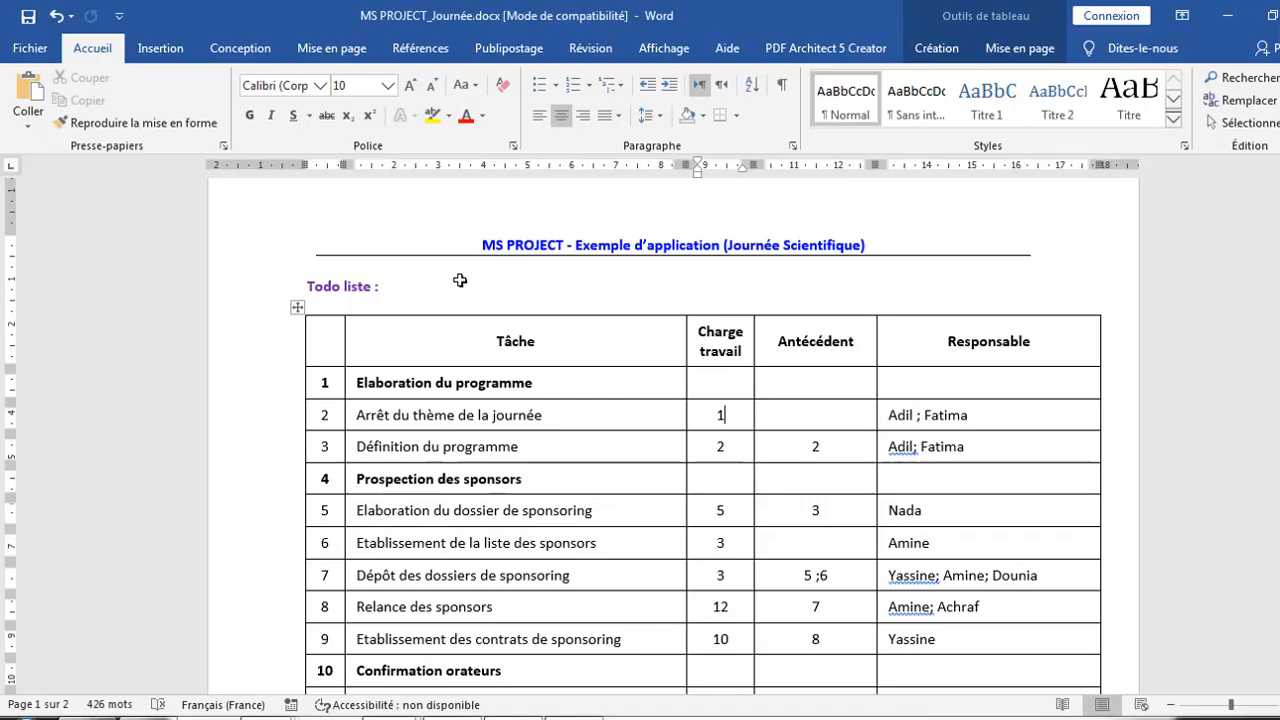
pyautogui.hotkey('alt', 'Tab')
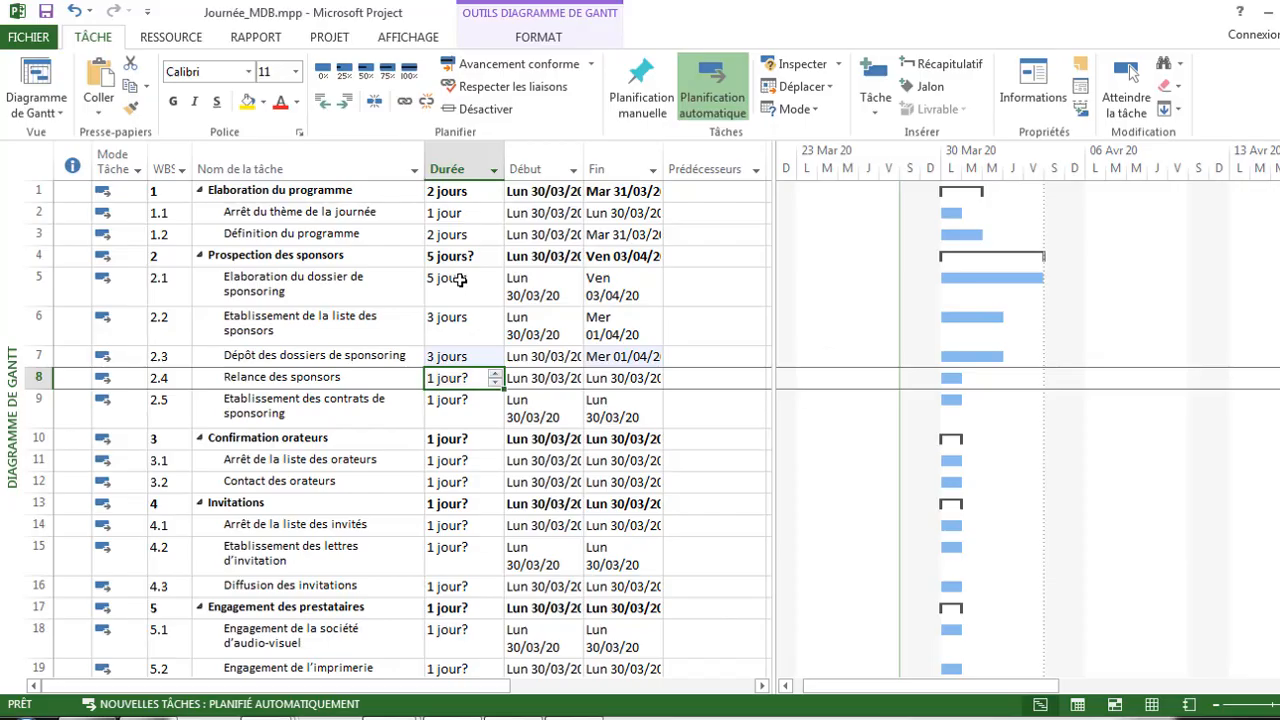
pyautogui.write('12')
pyautogui.press('Return')
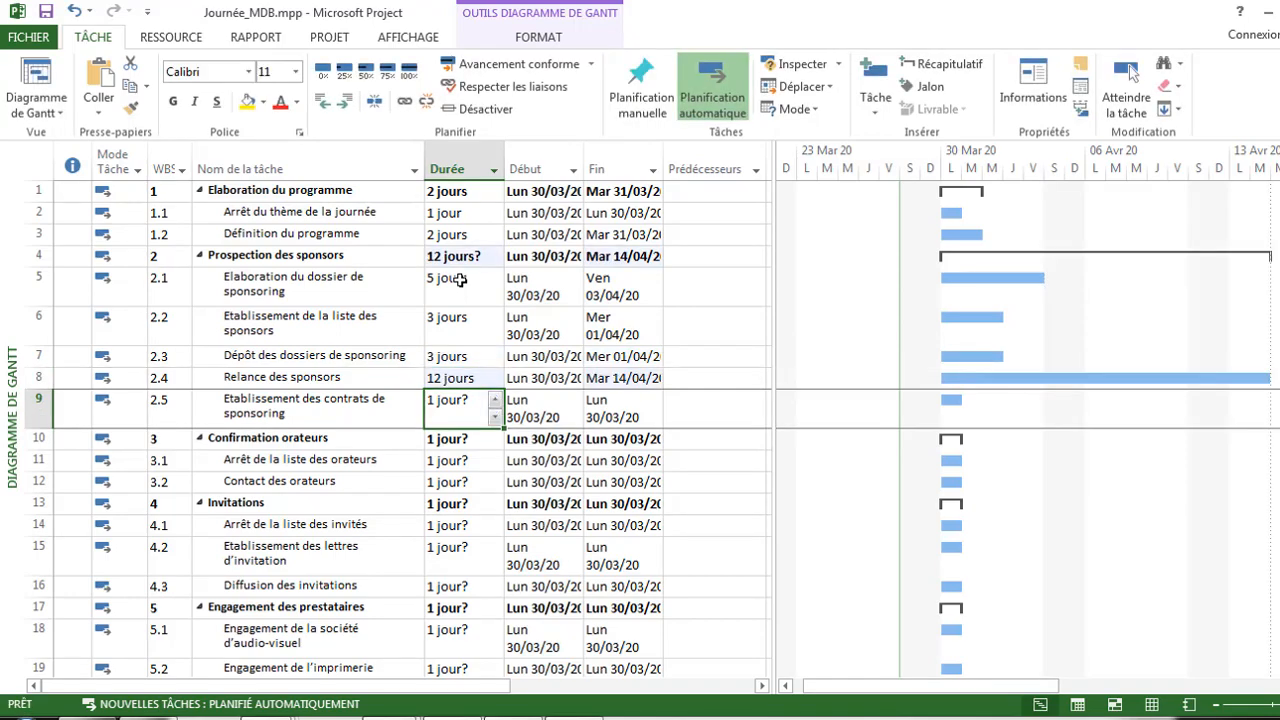
# Step: Check the Word table and set the duration of Etablissement des contrats de sponsoring to 10 days in Project
pyautogui.hotkey('alt', 'Tab')
pyautogui.hotkey('alt', 'Tab')
pyautogui.write('10')
pyautogui.press('Return')
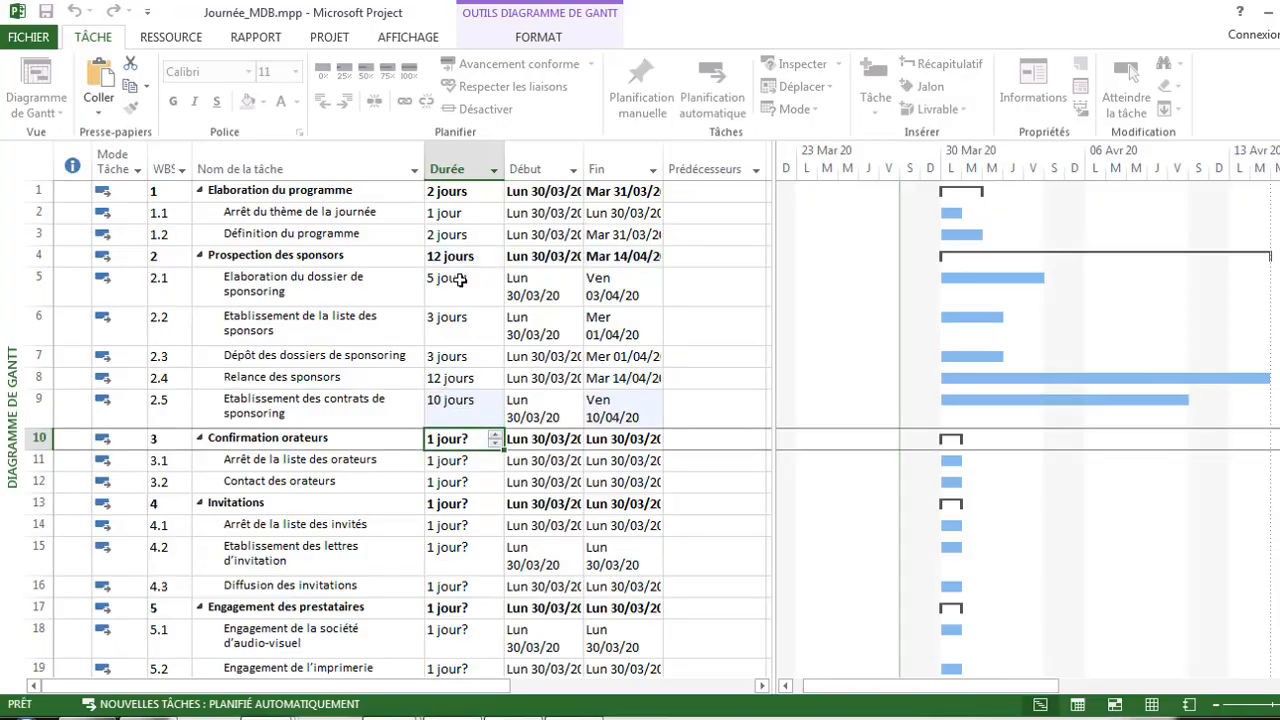
# Step: Copy the Word table's Charge travail cells from Confirmation orateurs to Organisation des déjeuners et des réceptions into Project's Durée column, starting at Confirmation orateurs
pyautogui.hotkey('alt', 'Tab')
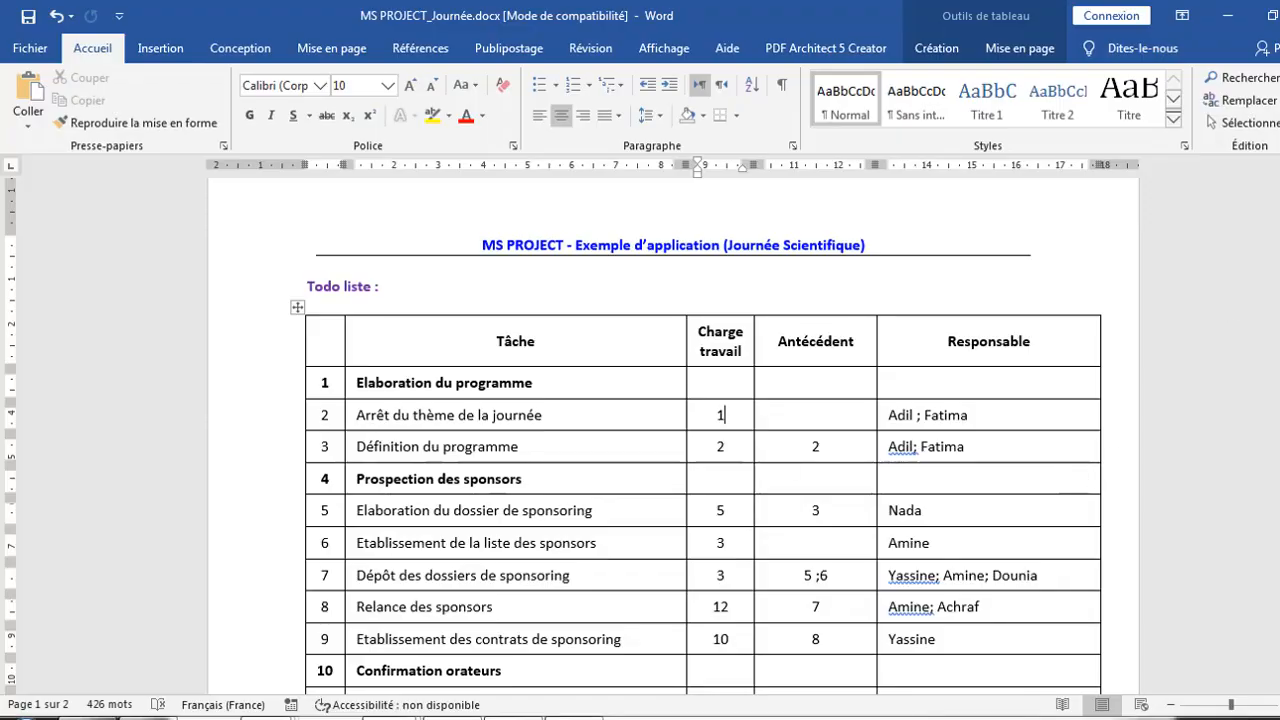
pyautogui.scroll(-7, 912, 251)
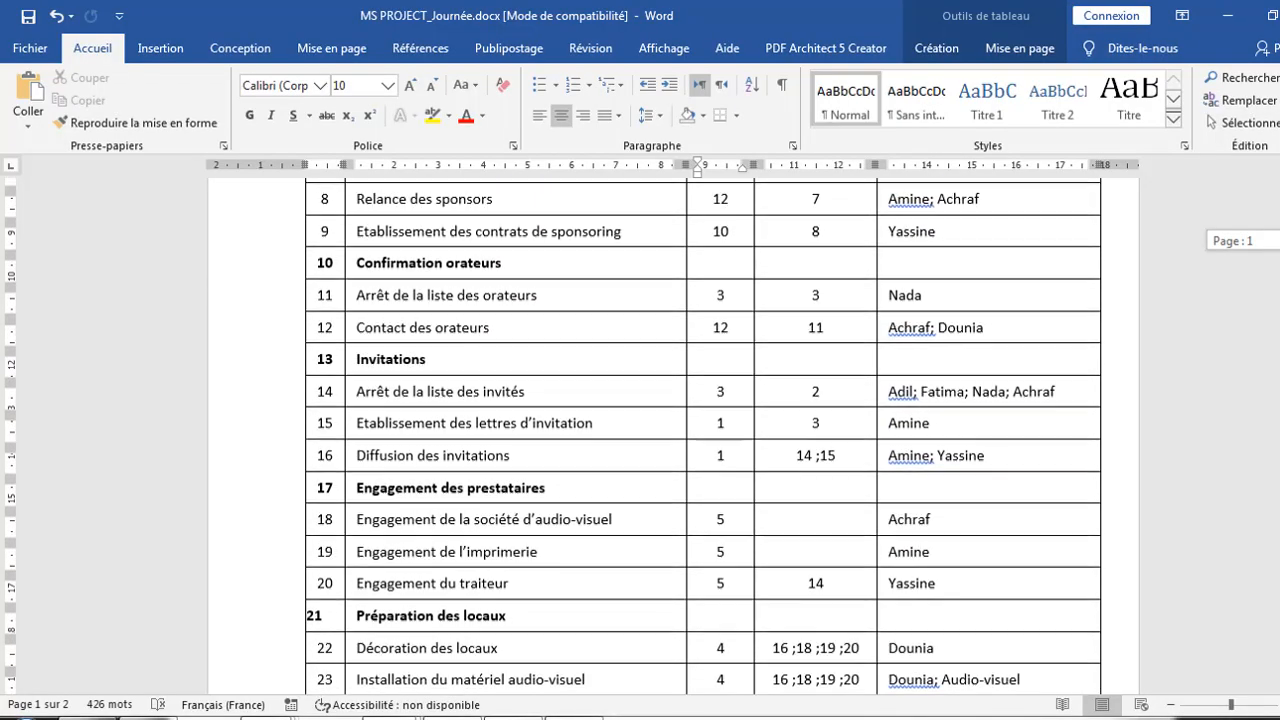
pyautogui.moveTo(741, 268); pyautogui.dragTo(733, 451)
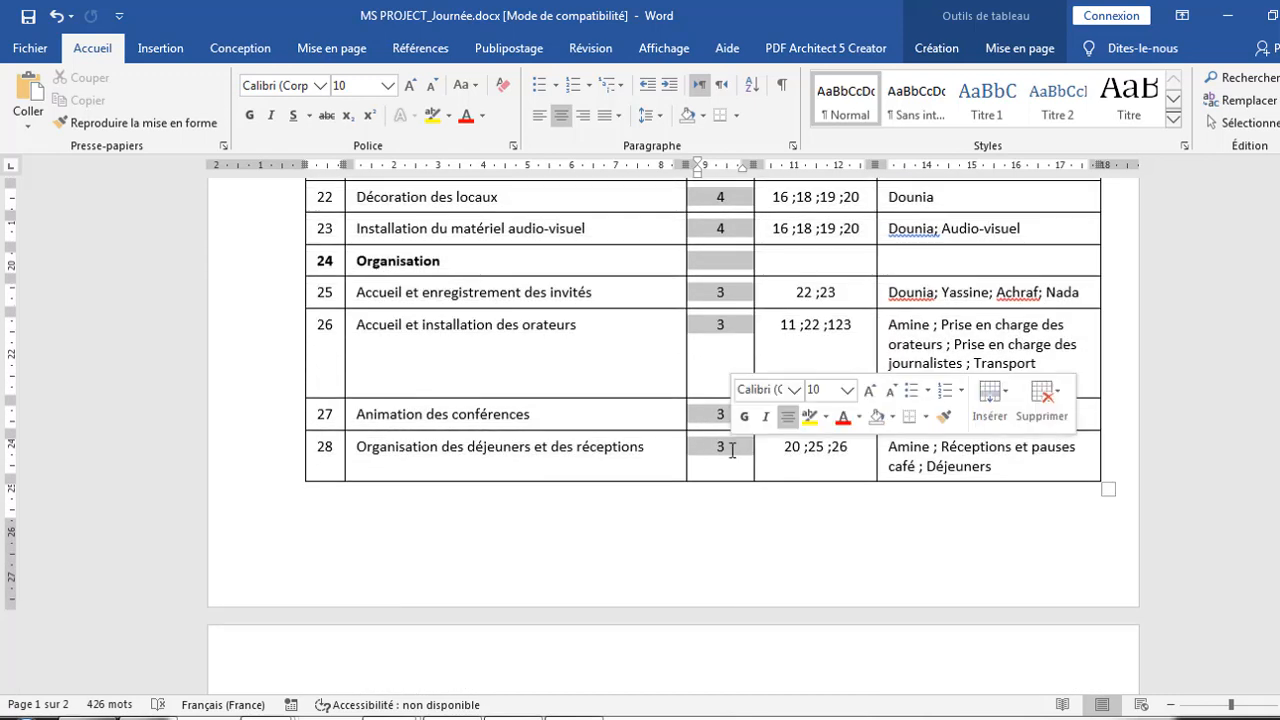
pyautogui.hotkey('alt', 'Tab')
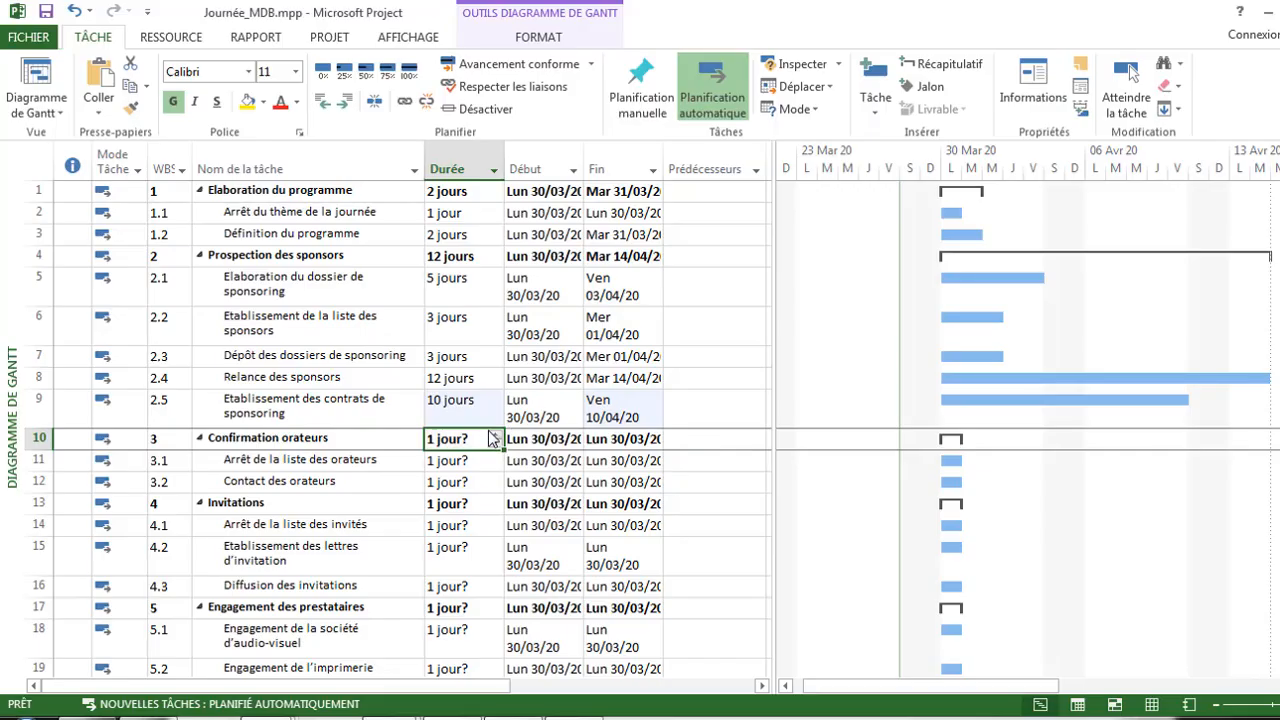
pyautogui.click(465, 475)
pyautogui.click(467, 438)
pyautogui.hotkey('ctrl', 'v')
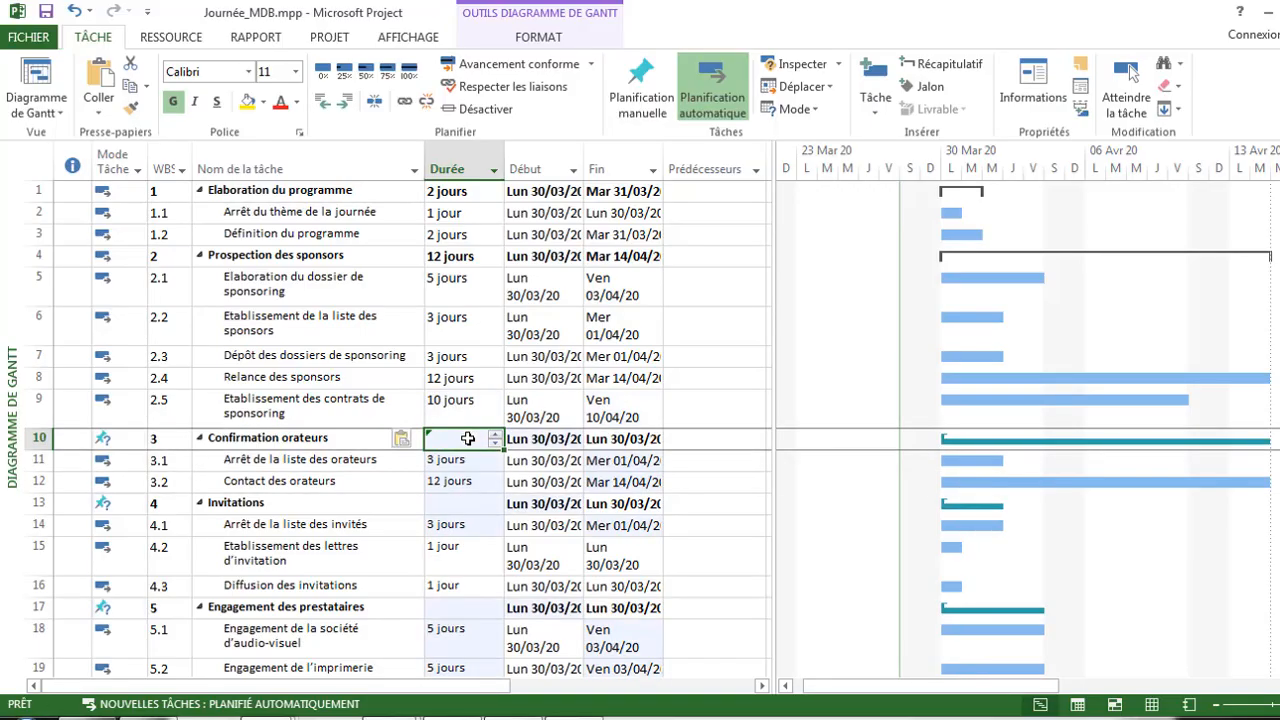